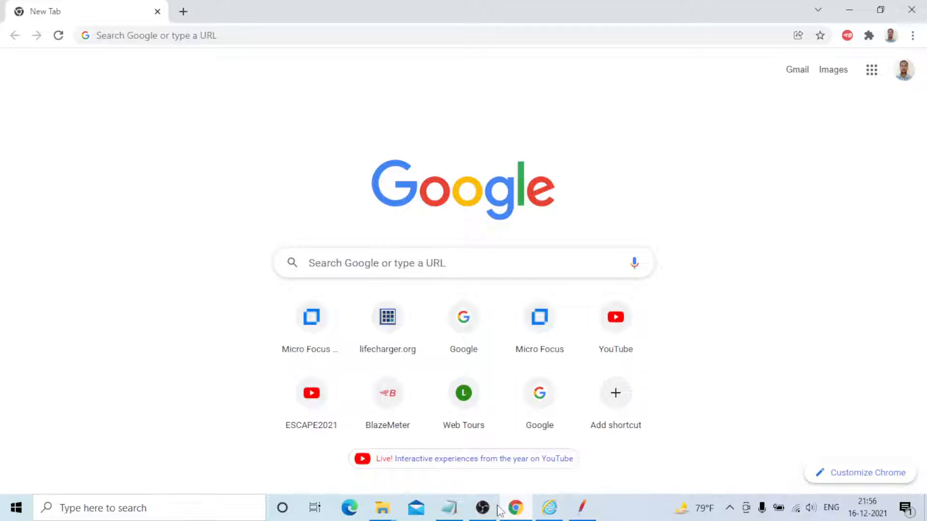
Switch to Notepad and write the heading "HOW TO RECORD THE SCRIPT IN BLAZE METER TOOL", followed by a blank line
left_click(449, 508)
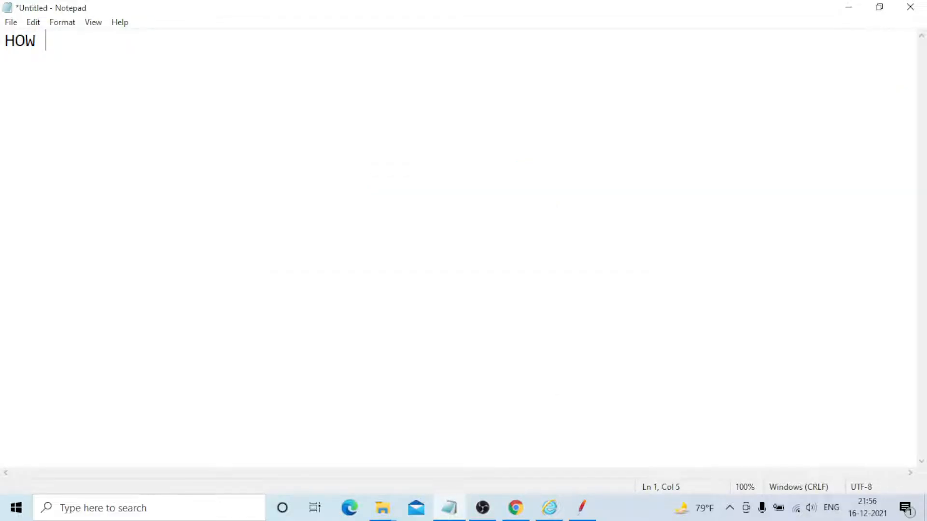
type("TO RECORD ")
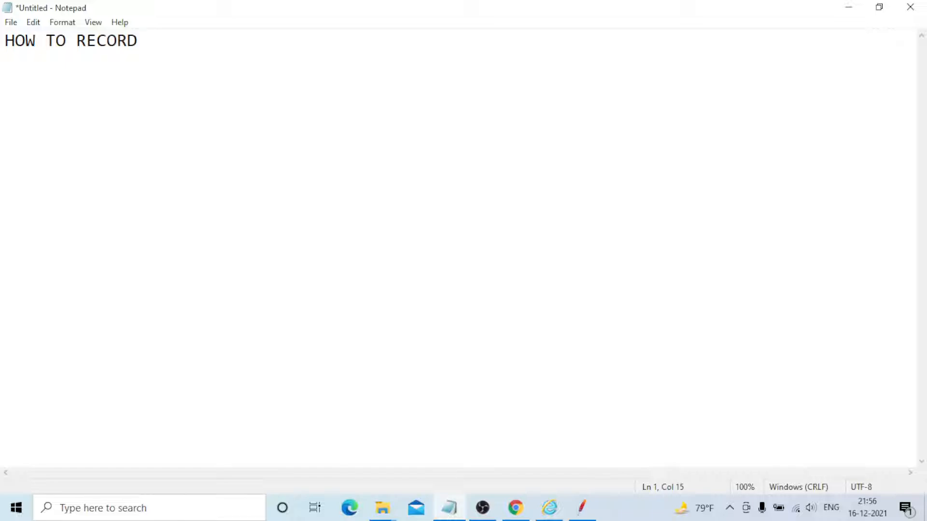
type("THE SCRIPT IN")
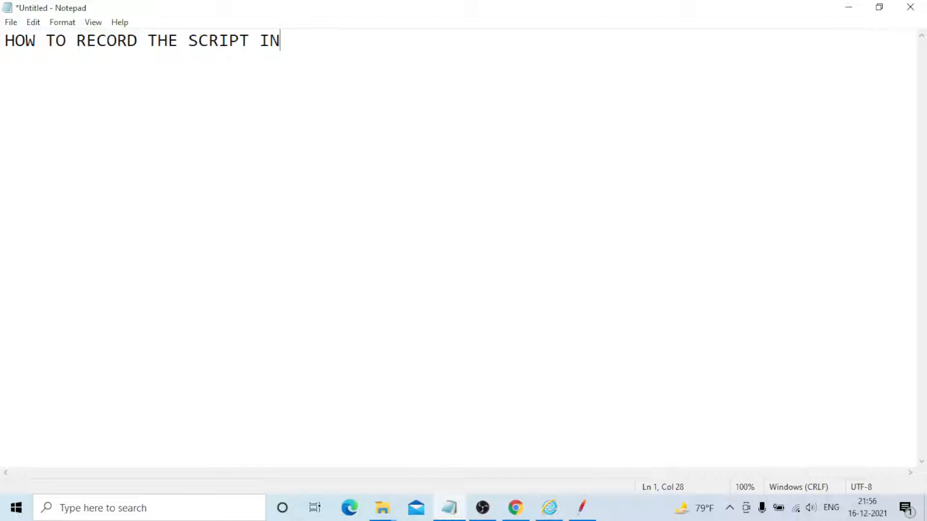
type(" BLAZE M")
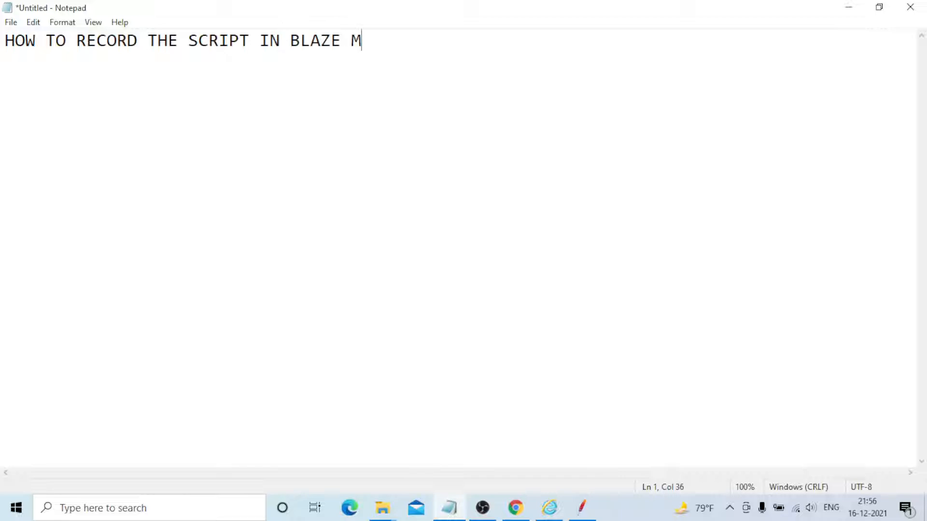
type("ETER TO")
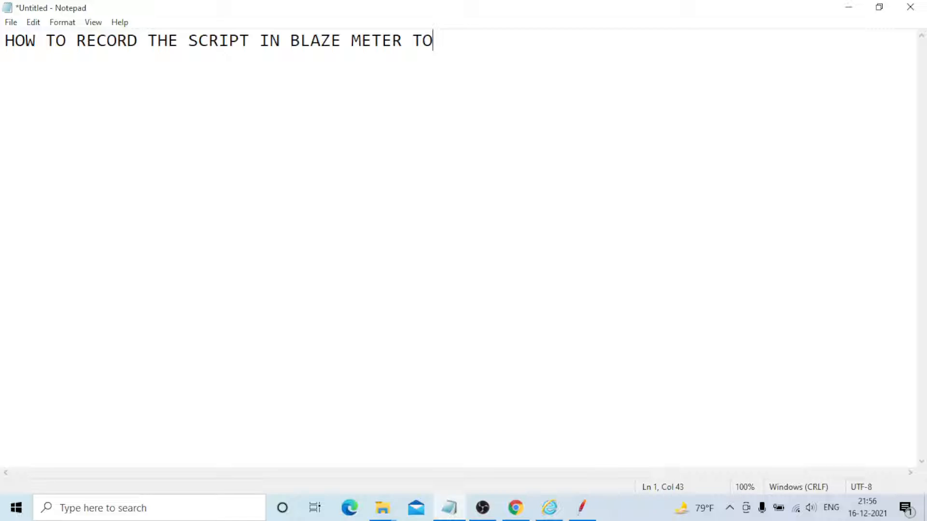
type("OL")
key("Return")
key("Return")
Add the line "GOOGLE CHROME ADDIN" beneath the heading, followed by a blank line
type("GOOGLE ")
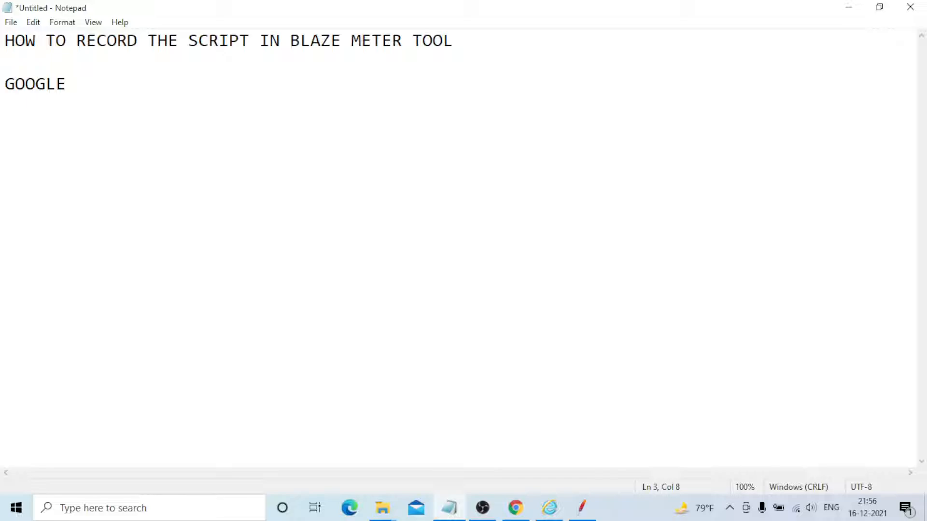
type("CHROME A")
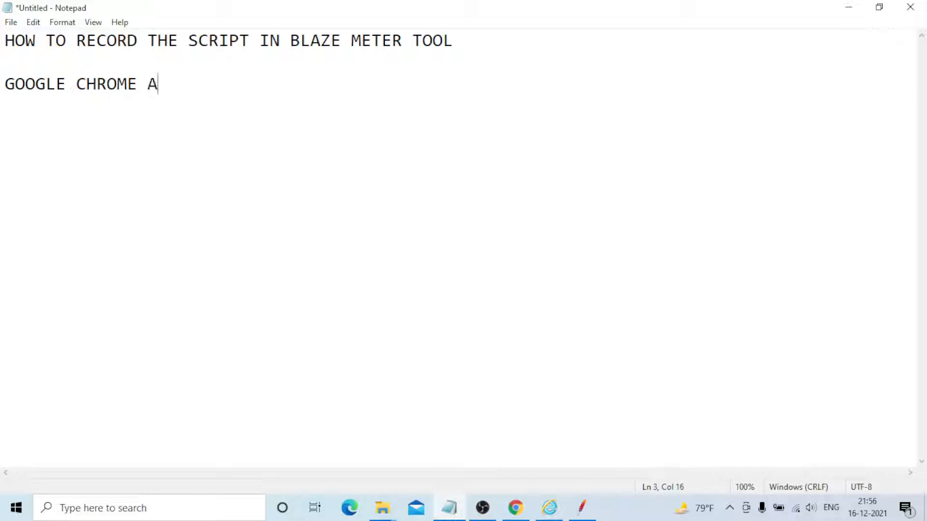
type("DDIN")
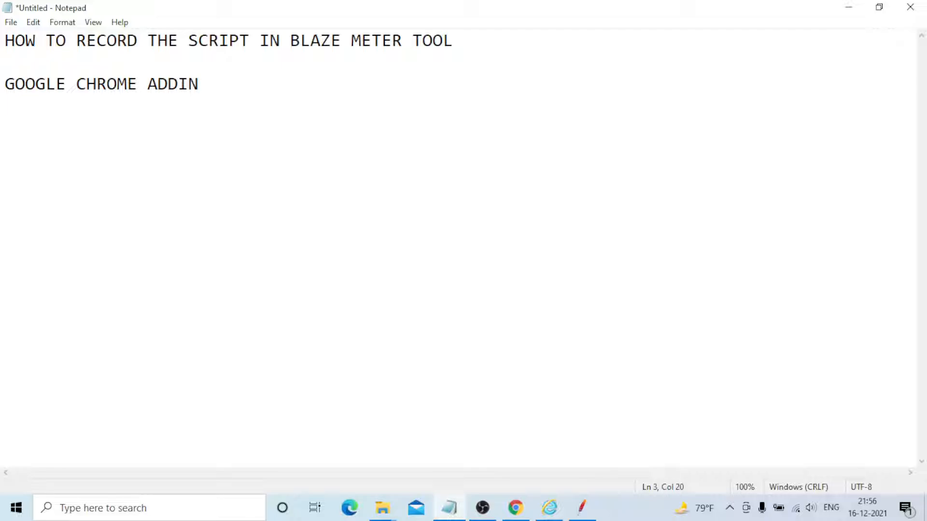
key("Return")
key("Return")
Switch to Chrome, search the browser settings for "WEB ST" in a new tab, and open the Chrome Web Store
left_click(515, 508)
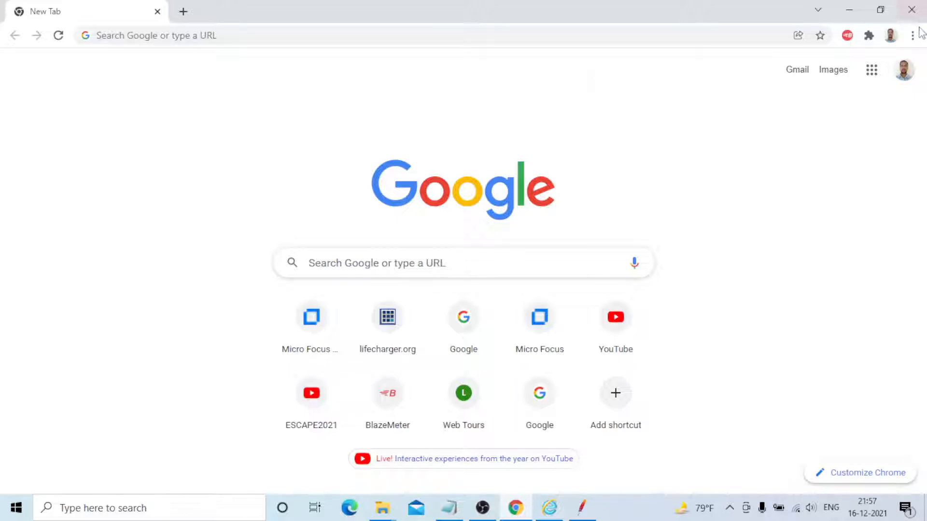
left_click(183, 12)
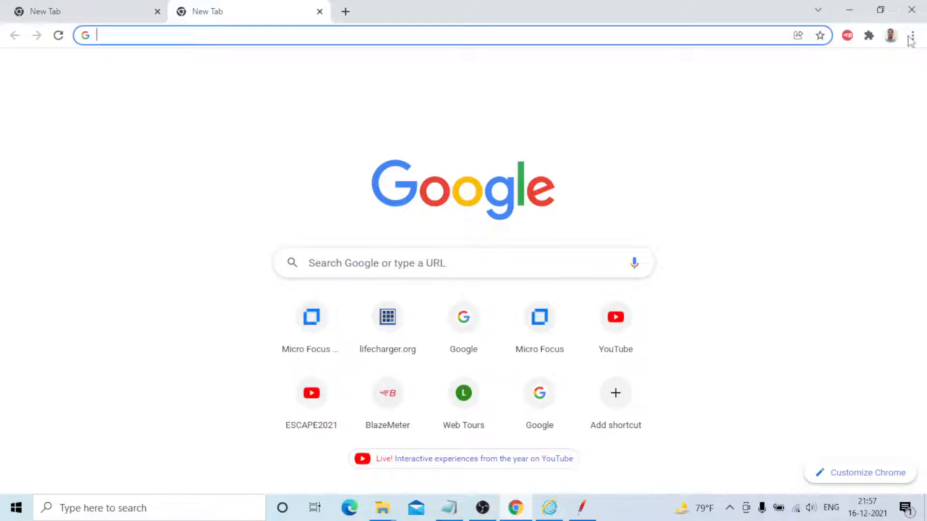
left_click(912, 36)
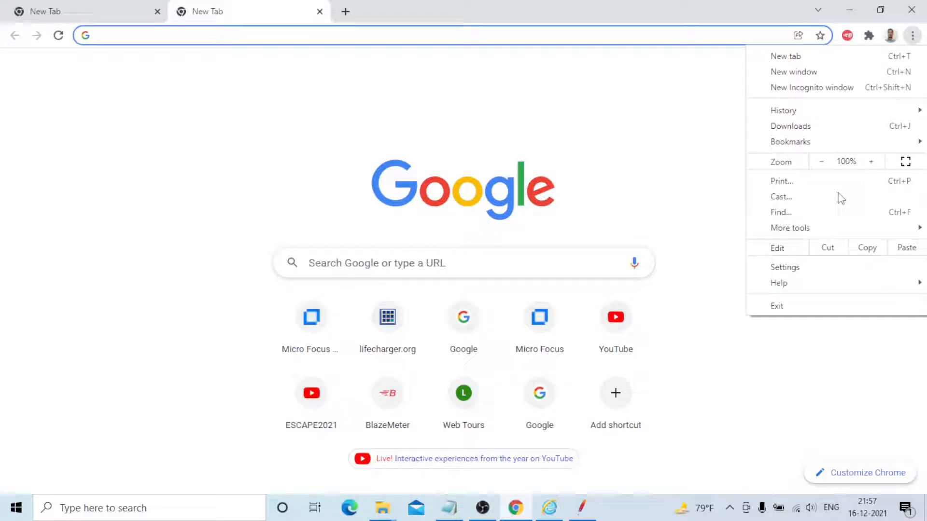
left_click(809, 269)
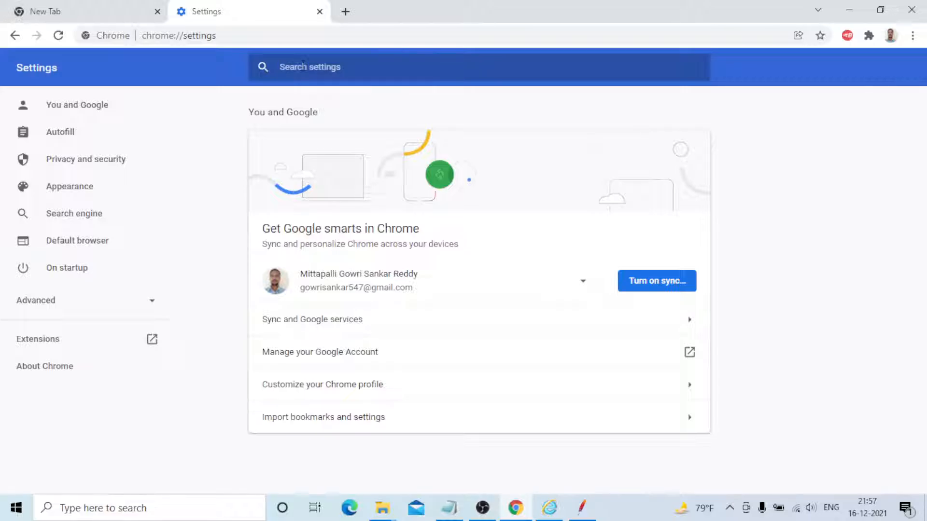
type("WEB")
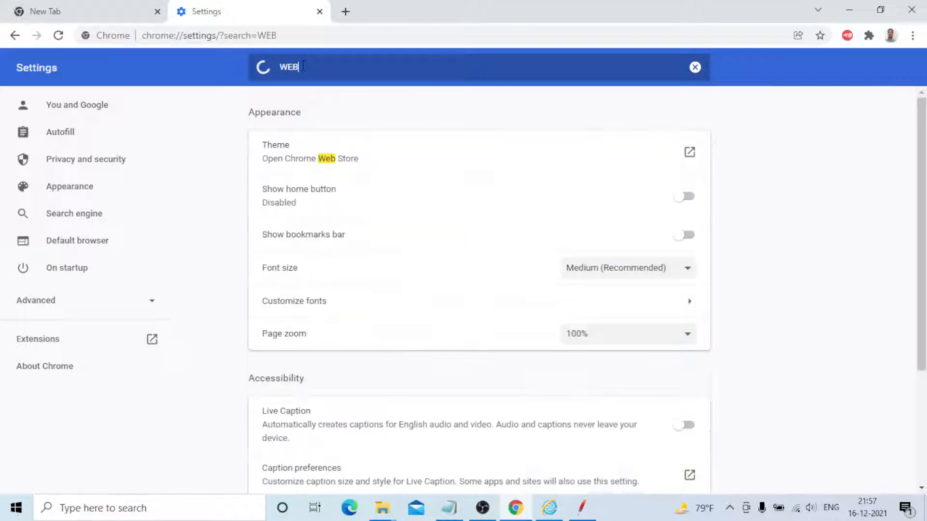
type(" ST")
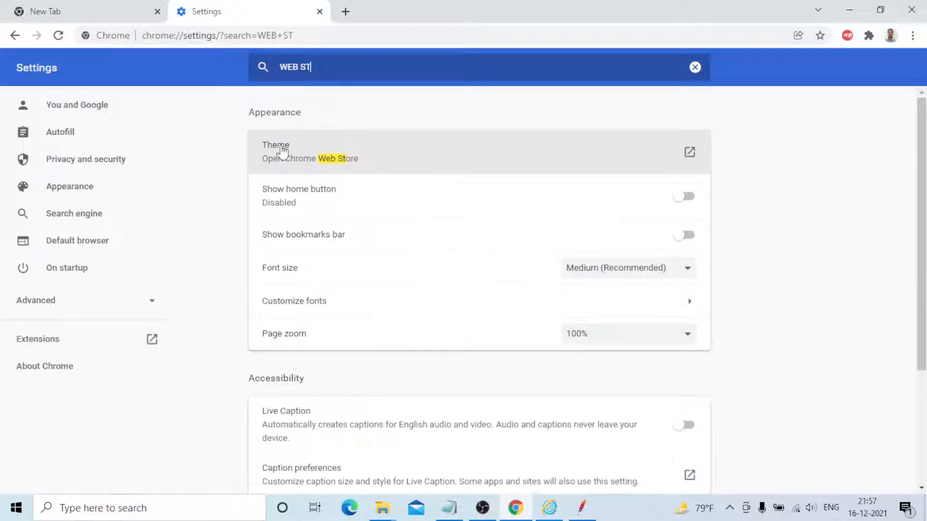
left_click(350, 166)
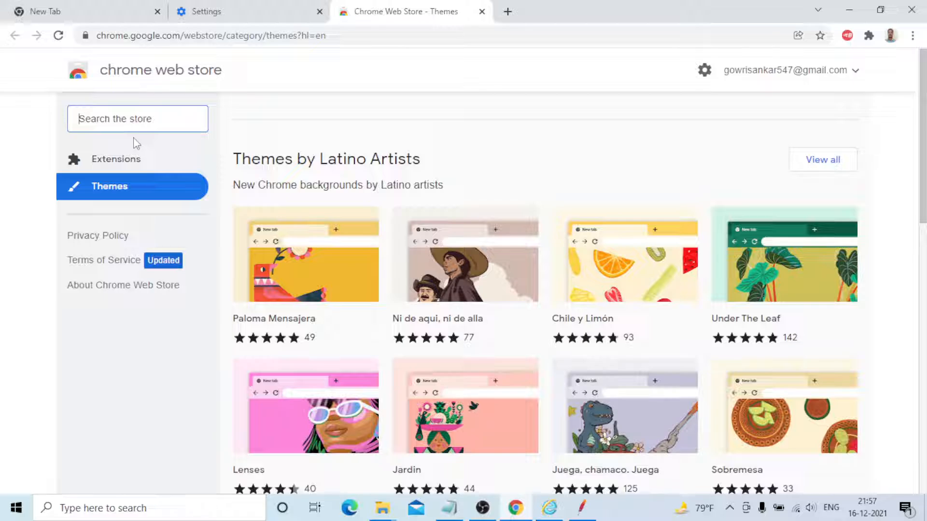
Search the Chrome Web Store for "blazemeter" and open the installed BlazeMeter extension's recorder popup
type("blaz")
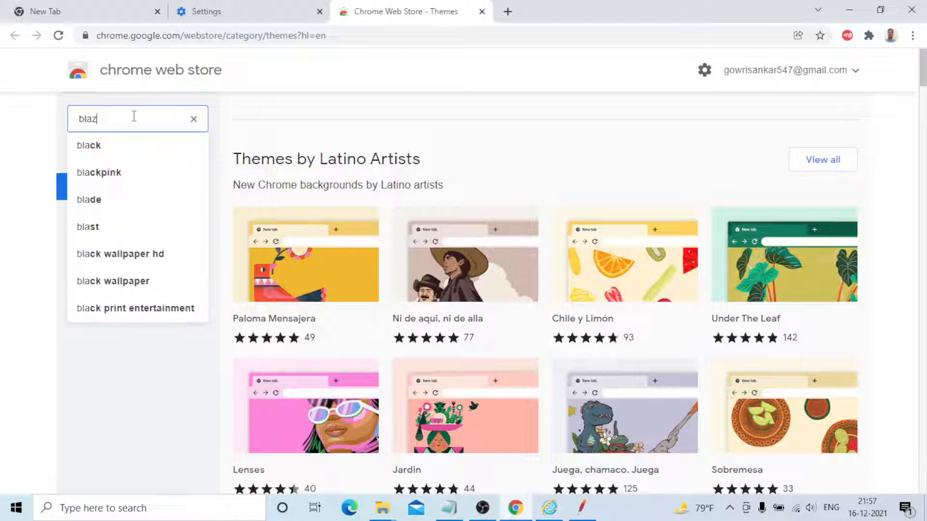
type("eme")
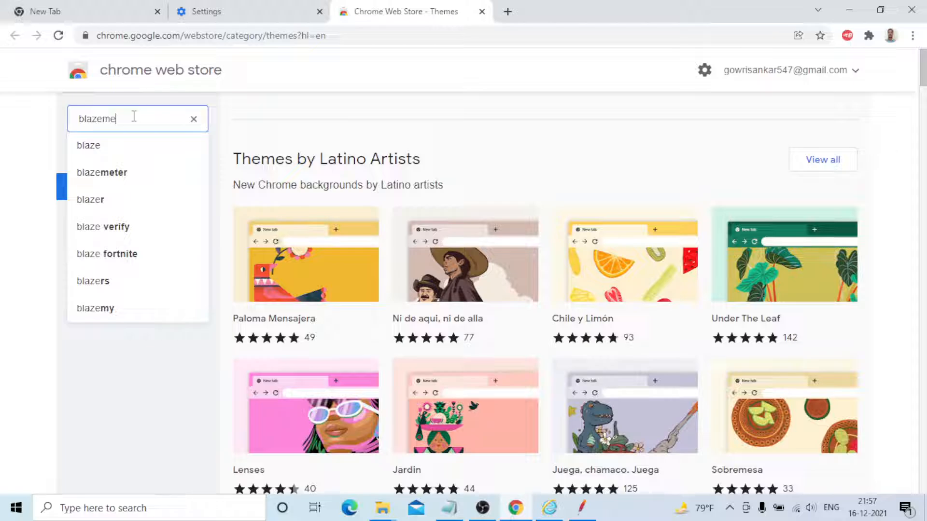
type("ter")
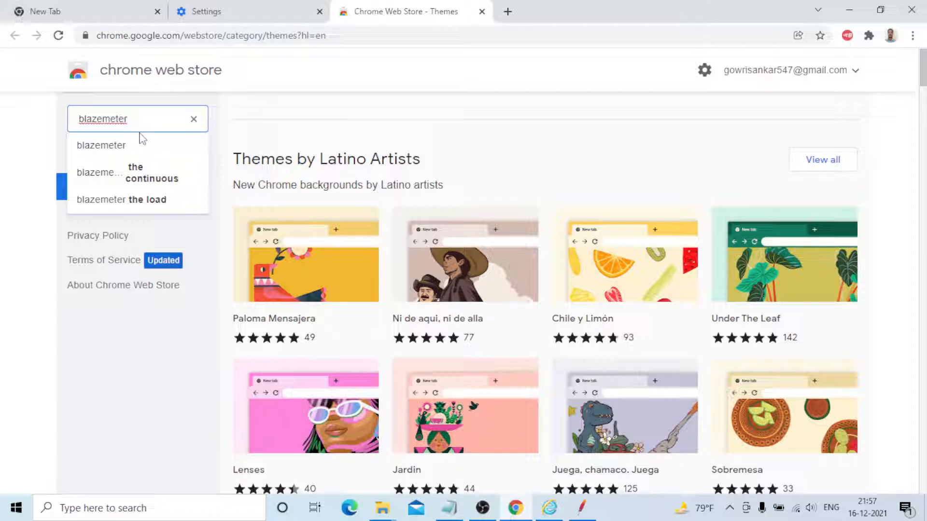
left_click(141, 143)
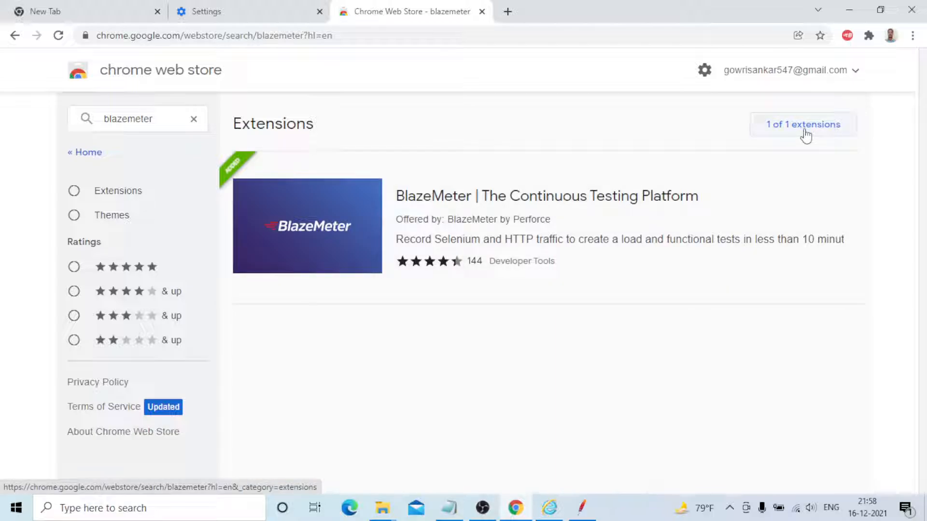
left_click(848, 38)
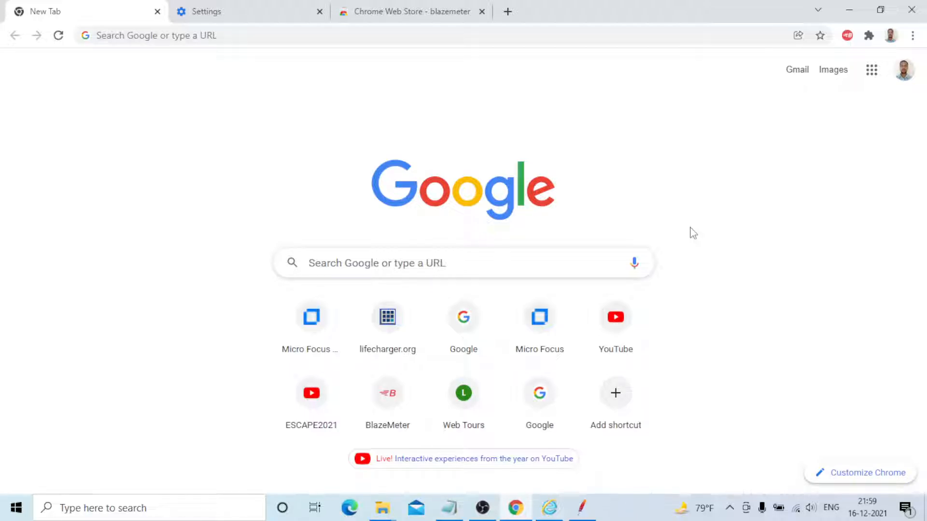
left_click(847, 35)
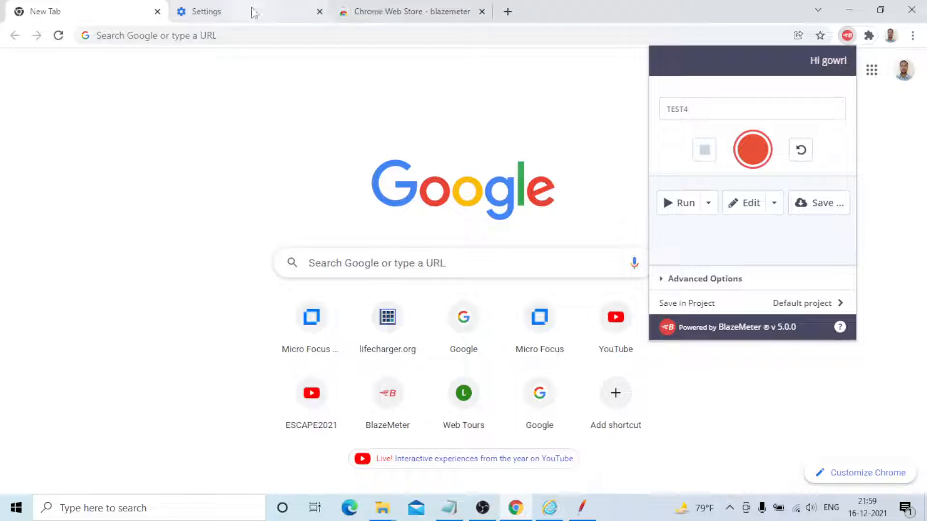
Search Google for "blazemeter.com" in the Settings tab and open the official BlazeMeter website from the results
left_click(252, 12)
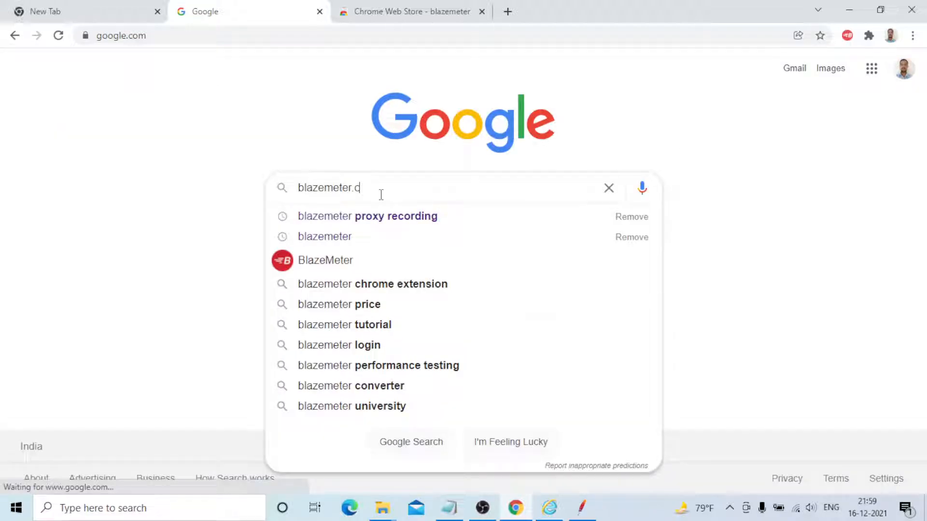
type("om")
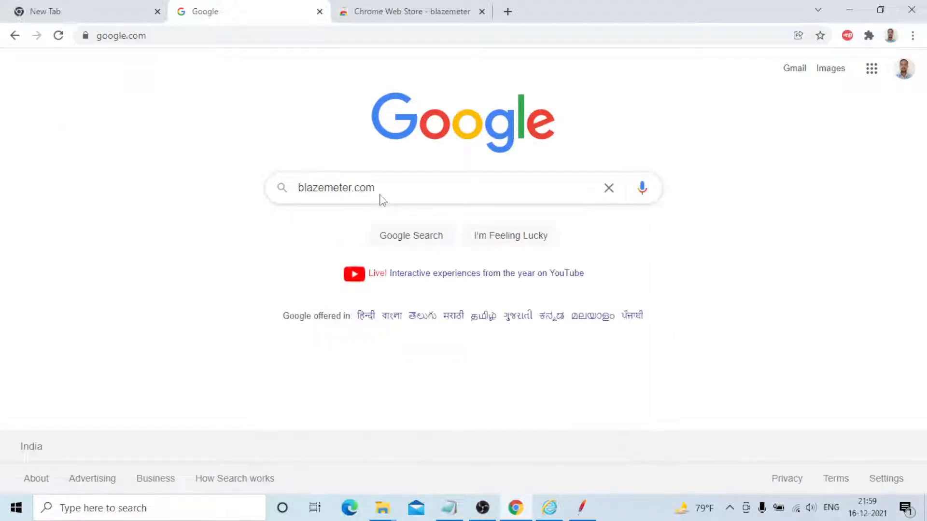
key("Return")
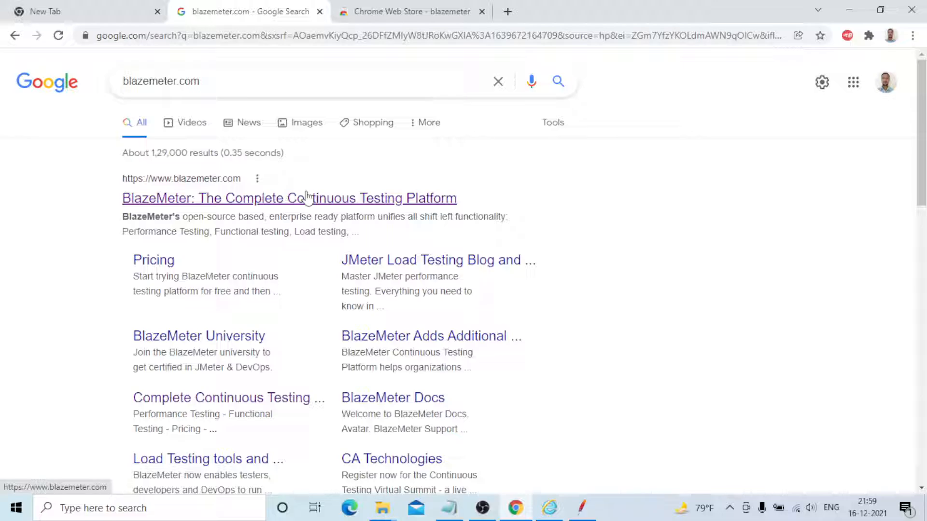
left_click(307, 197)
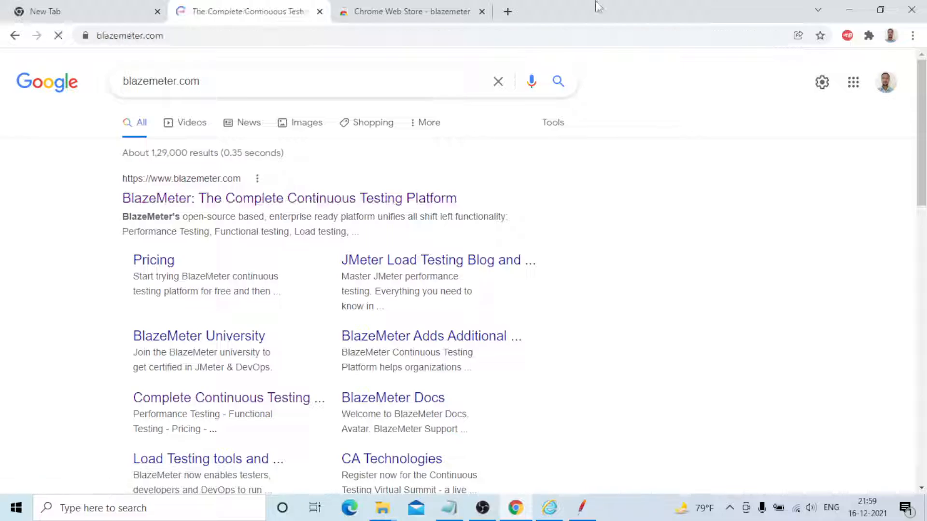
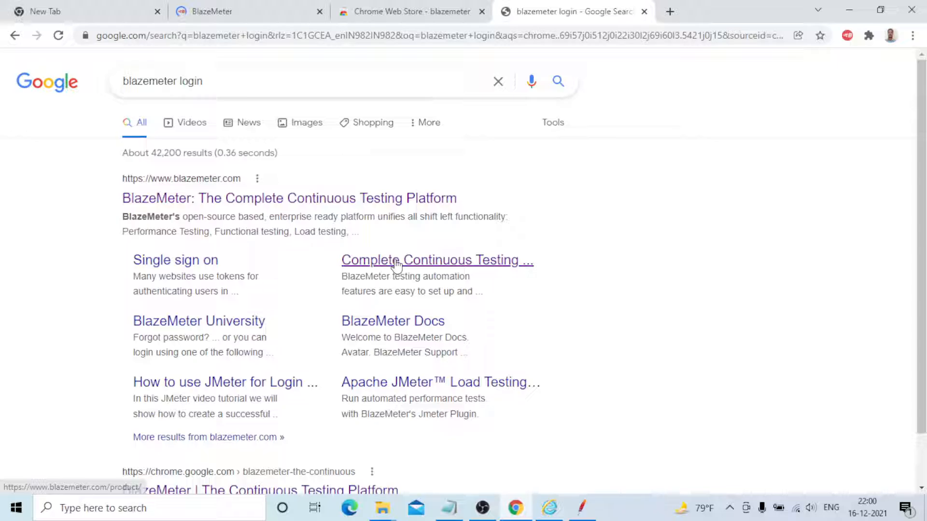
Open BlazeMeter's single sign on page from the login search results, and open the recorder extension over the BlazeMeter home page
left_click(396, 263)
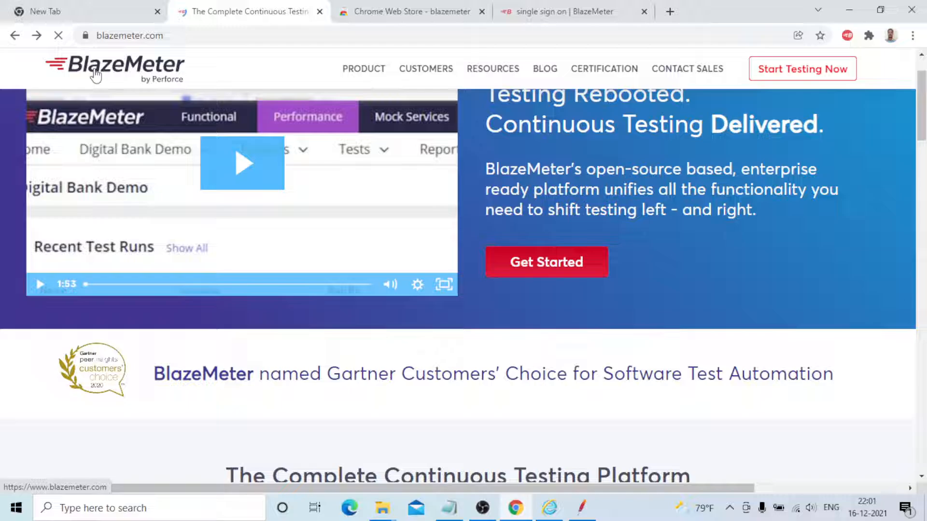
left_click(847, 35)
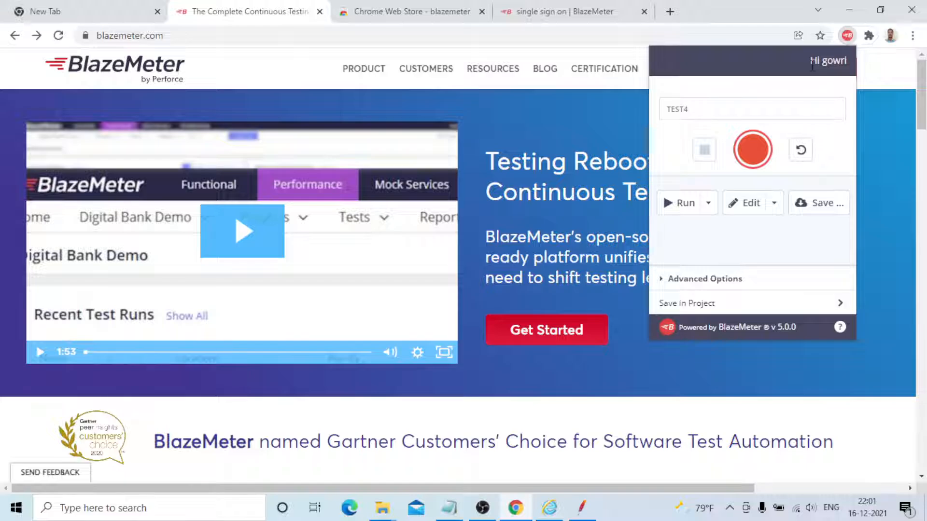
Search Google for "jpetstore" from the BlazeMeter home page's tab and open the JPetStore Demo catalog
left_click(393, 29)
type("jpetst")
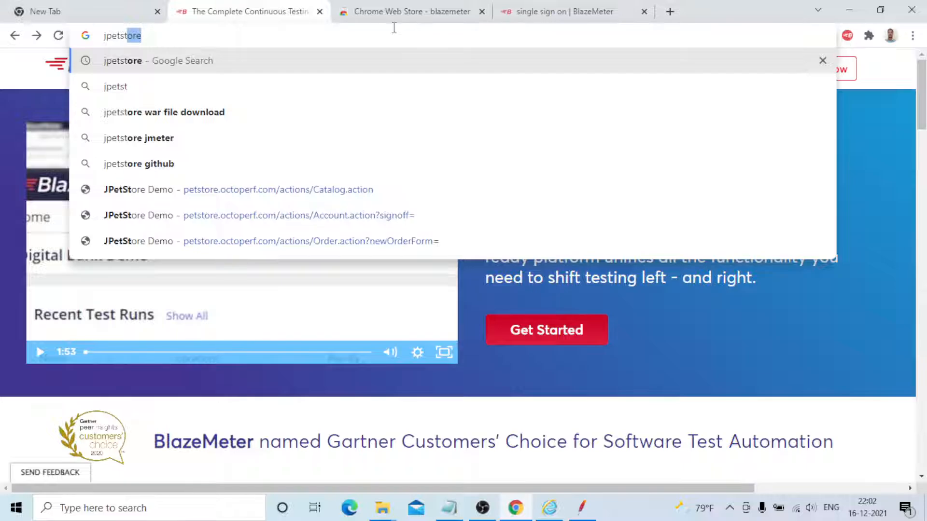
key("Return")
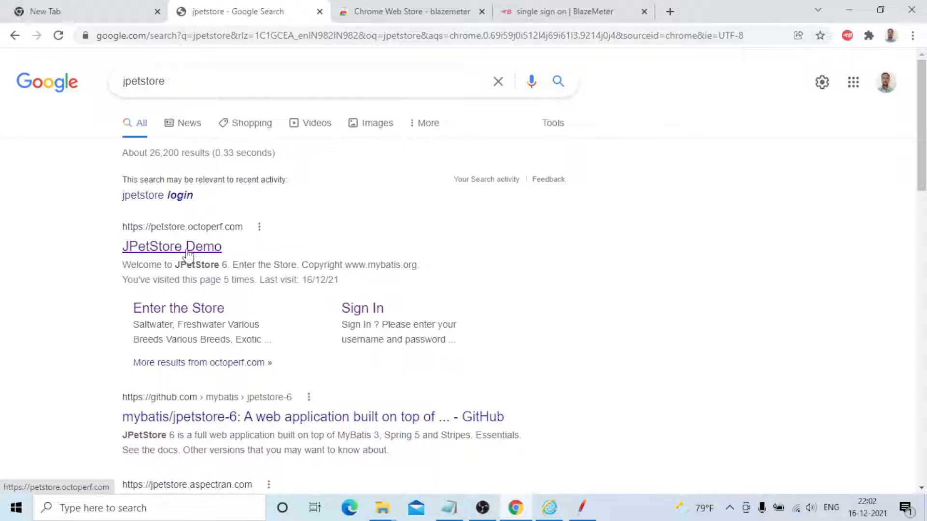
left_click(188, 248)
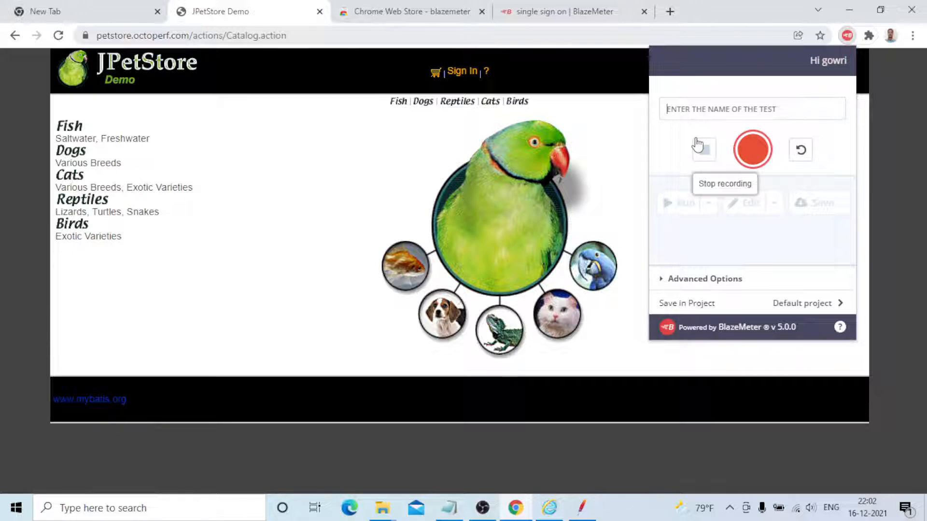
Name the test JPETSTORE_SCRIPT_1 in the BlazeMeter recorder and review its save, run and edit format options
left_click(699, 147)
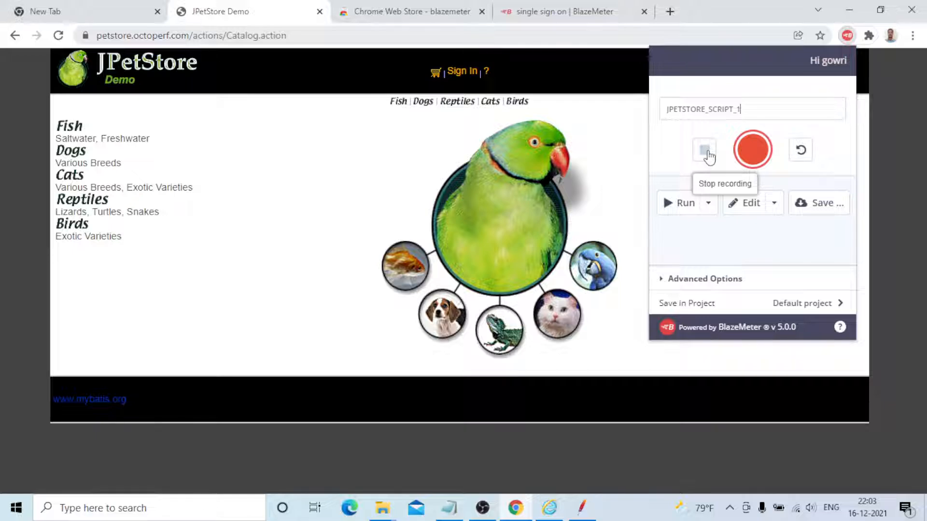
left_click(819, 208)
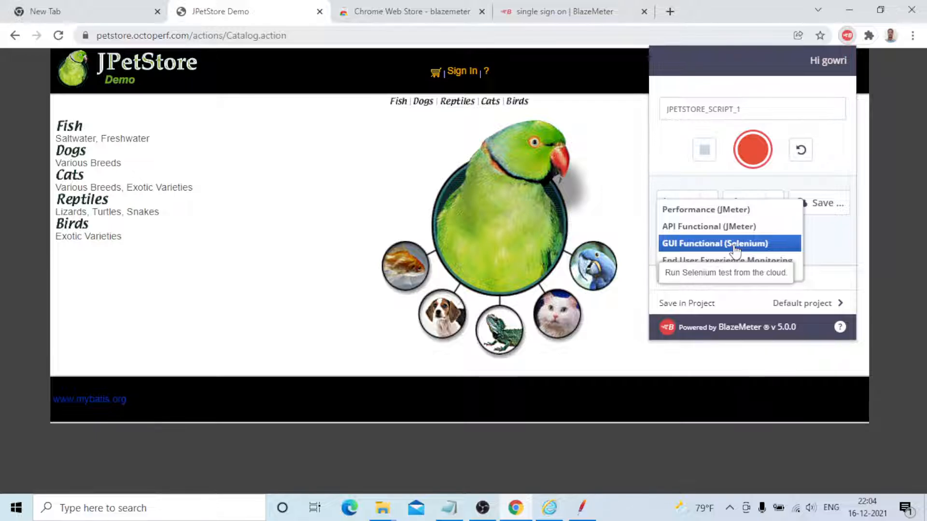
left_click(763, 243)
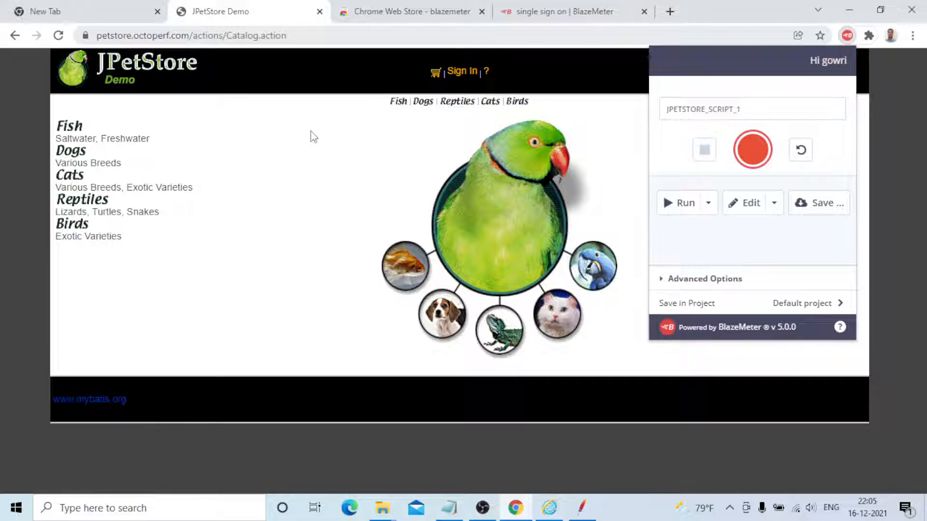
left_click(773, 202)
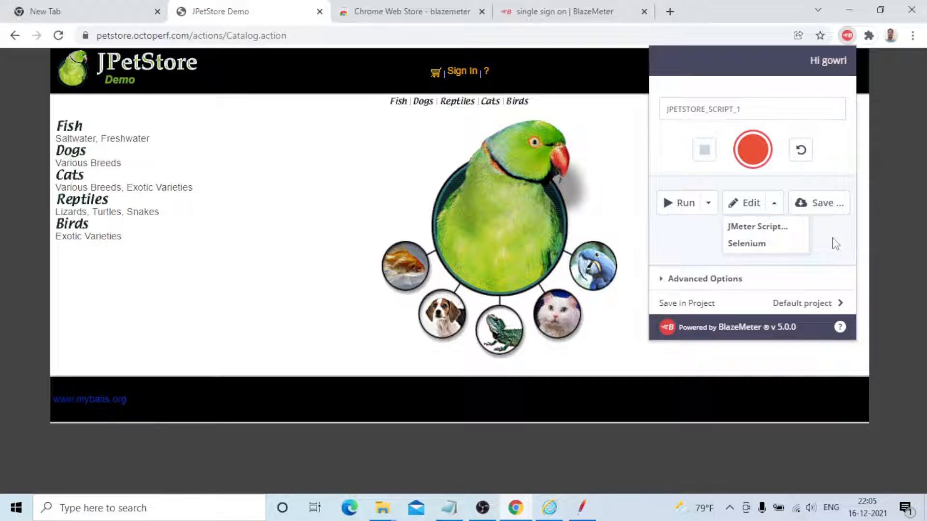
left_click(832, 239)
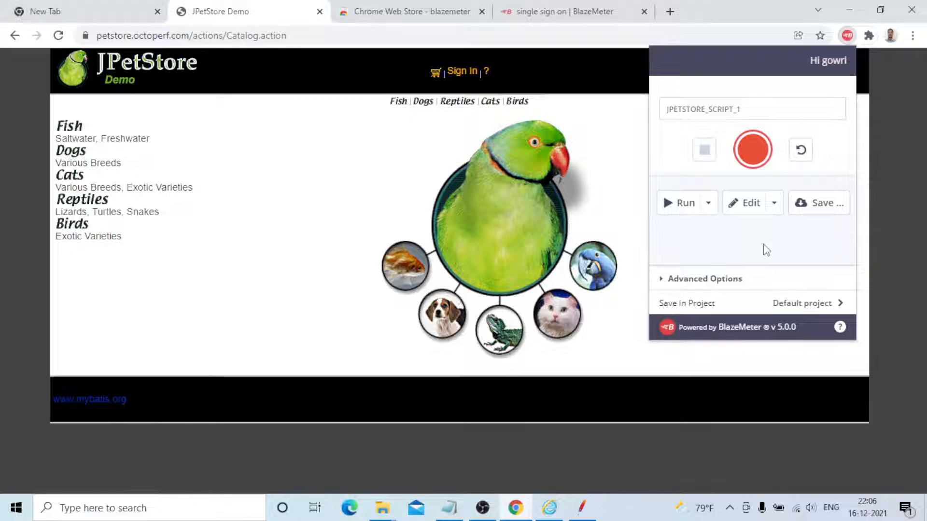
Expand the recorder's advanced options and browse the available User Agent browsers without changing the selection
left_click(740, 279)
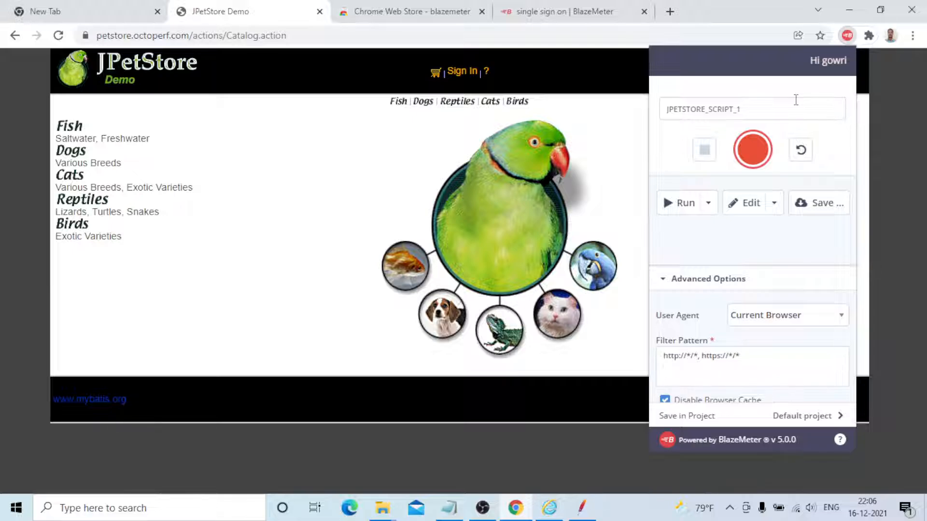
left_click(800, 315)
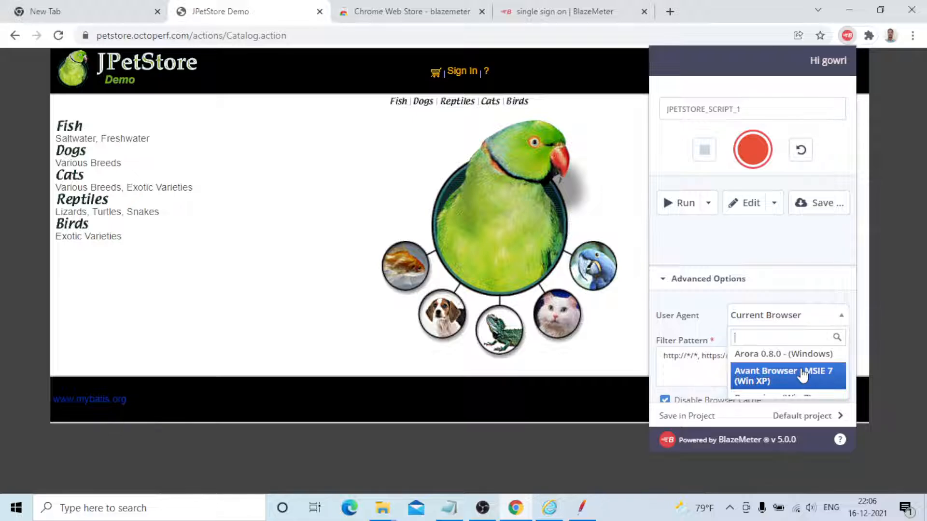
scroll(794, 369, "down", 2)
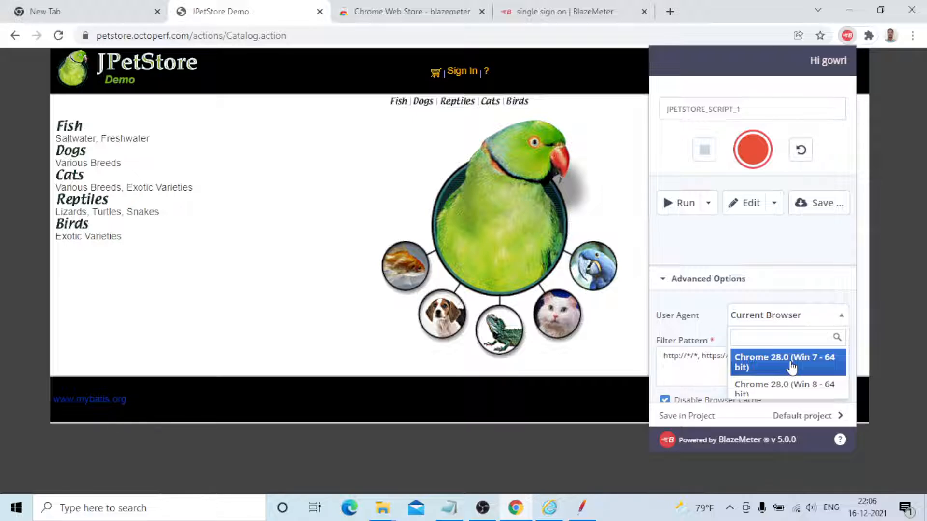
scroll(791, 368, "down", 3)
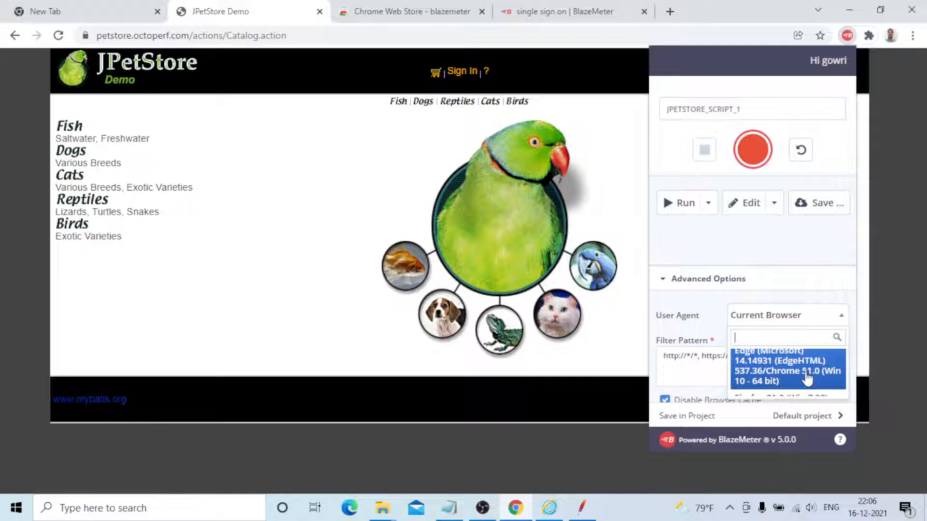
scroll(807, 380, "down", 5)
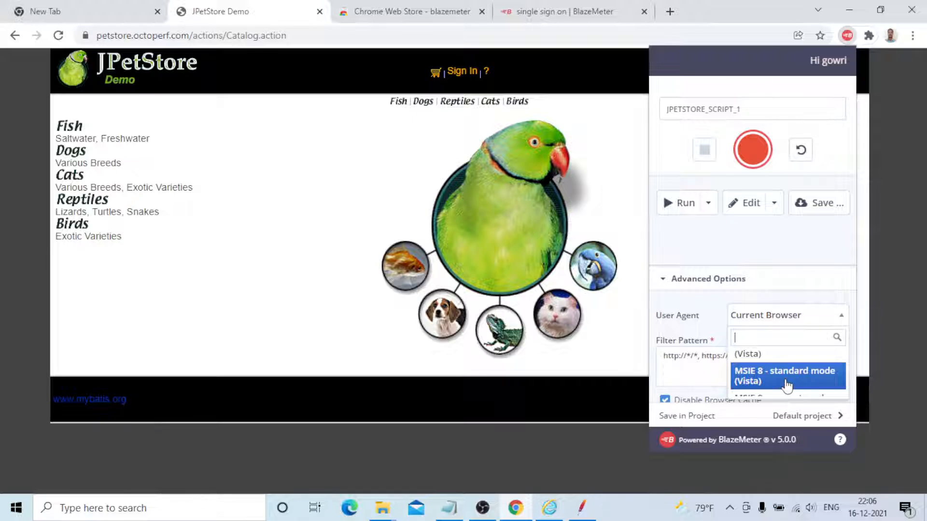
scroll(787, 384, "down", 3)
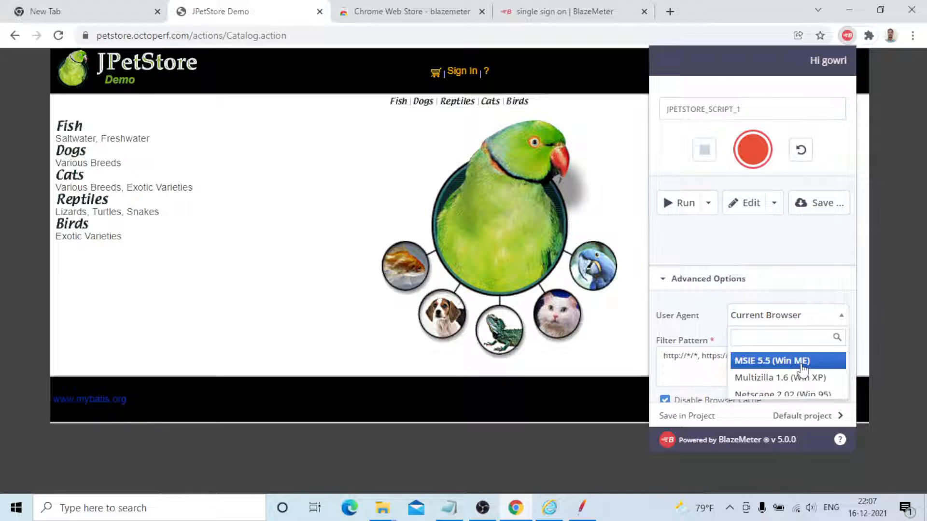
left_click(676, 364)
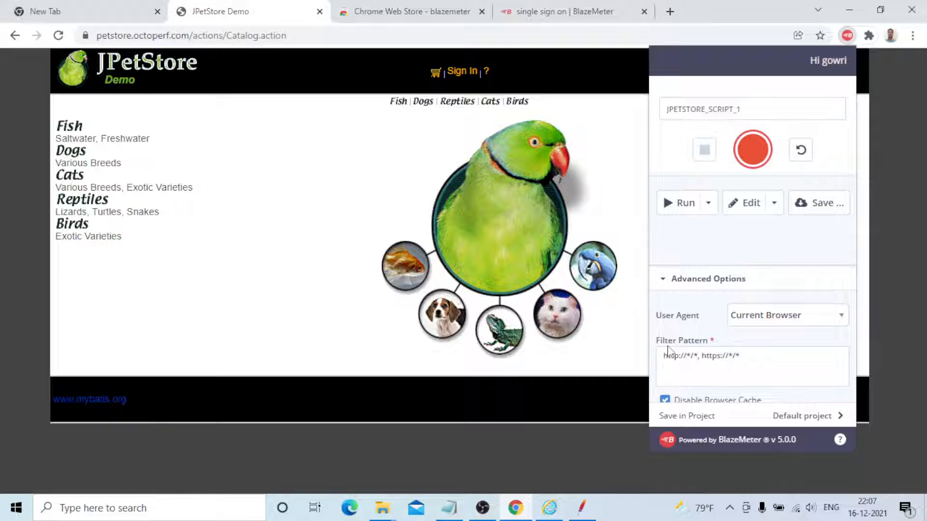
Review the advanced recording settings, including requests to record, parallel number of downloads and GUI functional test options
scroll(685, 341, "down", 2)
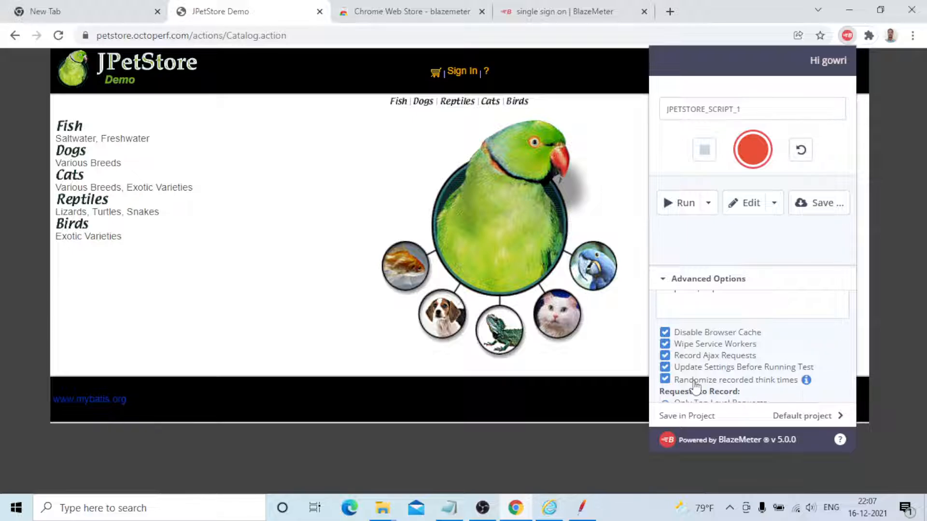
scroll(695, 386, "down", 2)
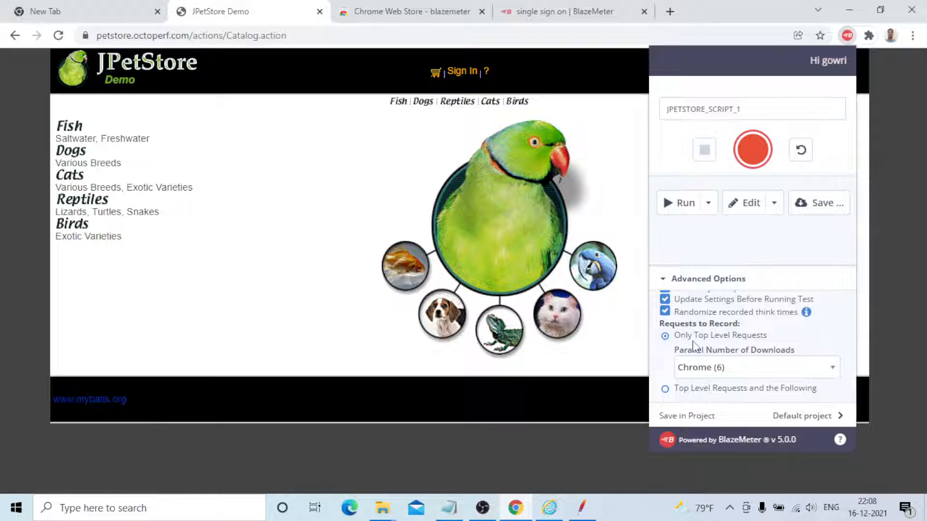
left_click(739, 368)
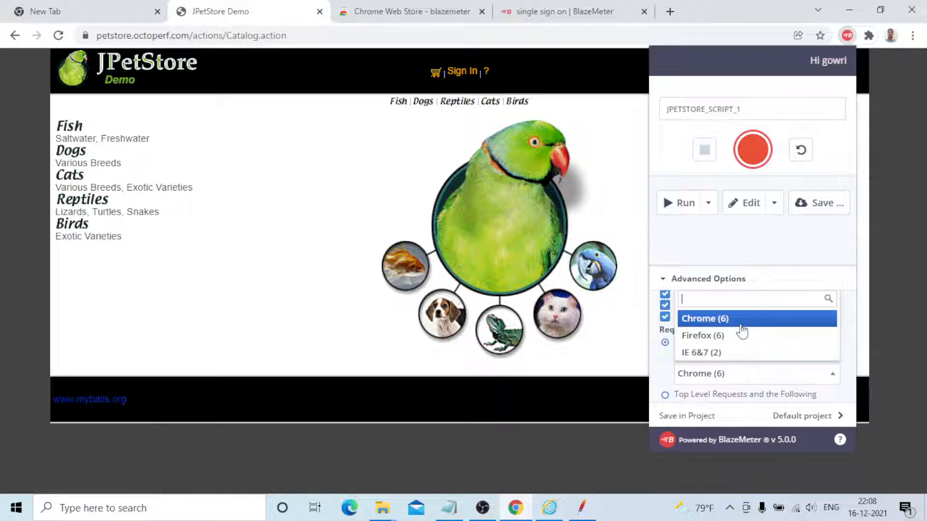
scroll(742, 331, "down", 3)
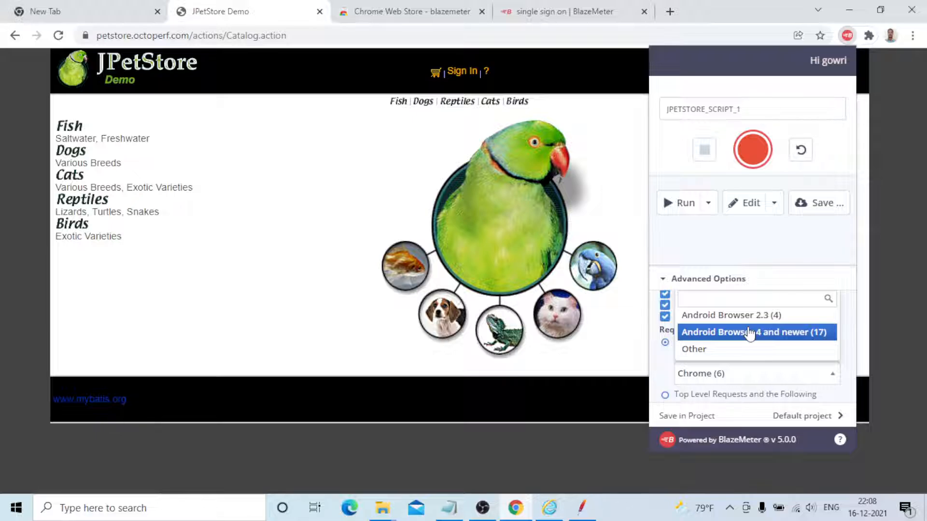
left_click(800, 371)
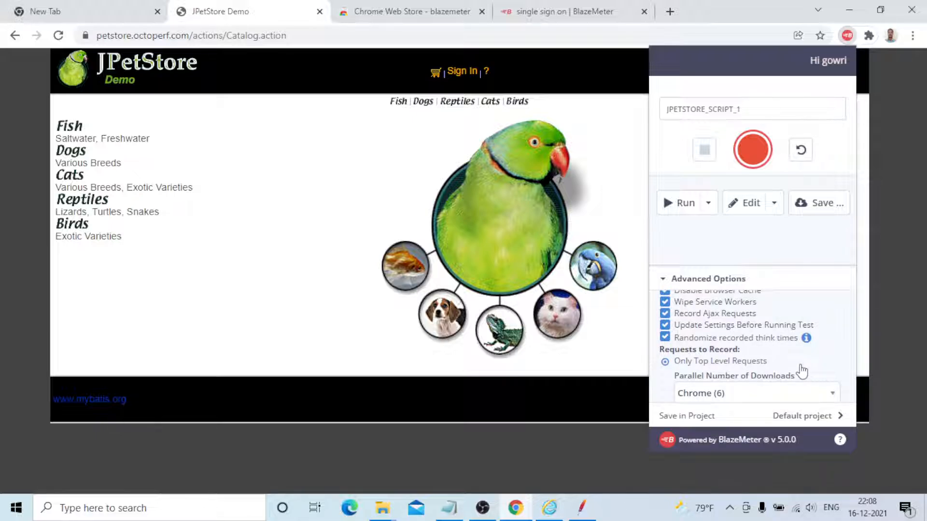
scroll(799, 373, "down", 1)
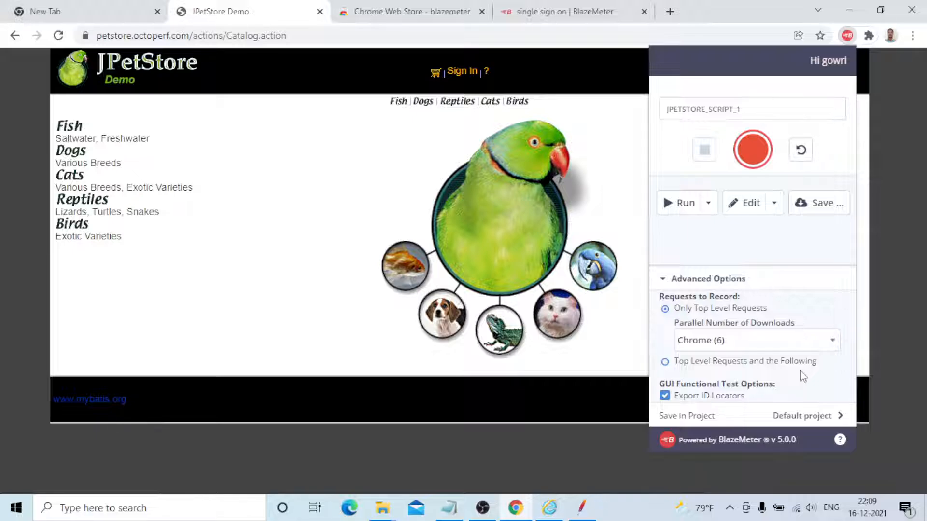
scroll(803, 376, "up", 3)
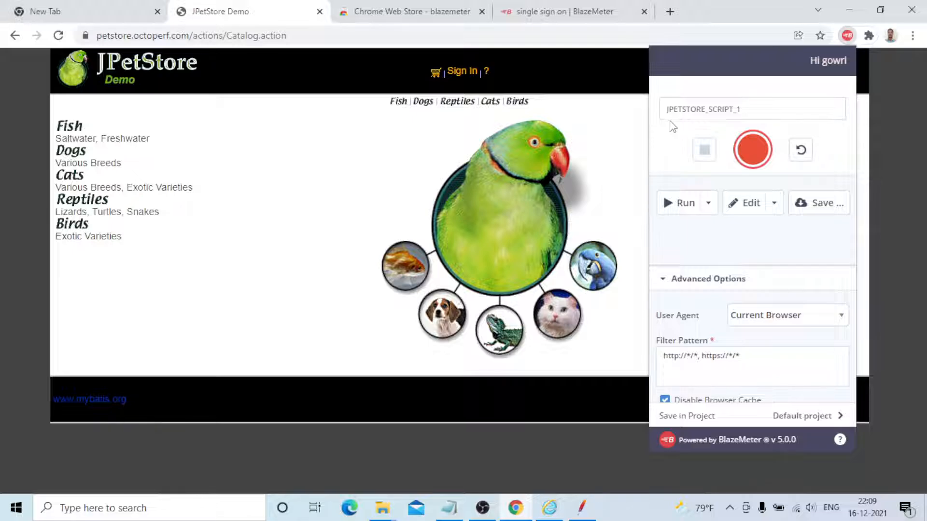
Start recording, sign in to JPetStore with the account username and password, dismiss the password warning and decline to save the password
left_click(753, 150)
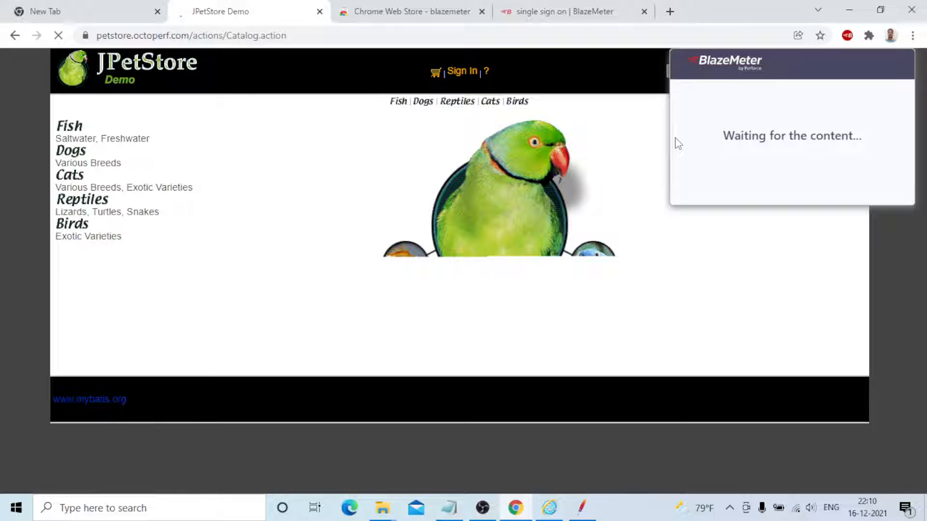
left_click(450, 162)
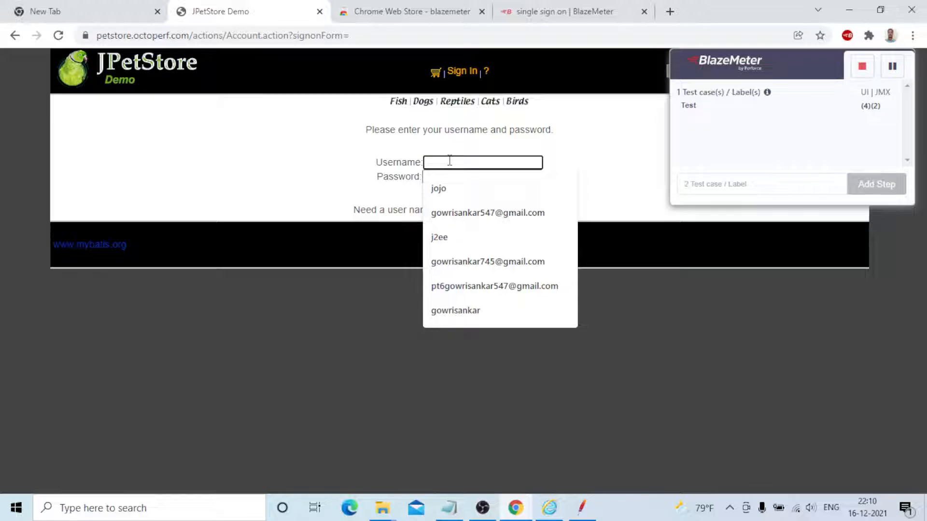
type("j2")
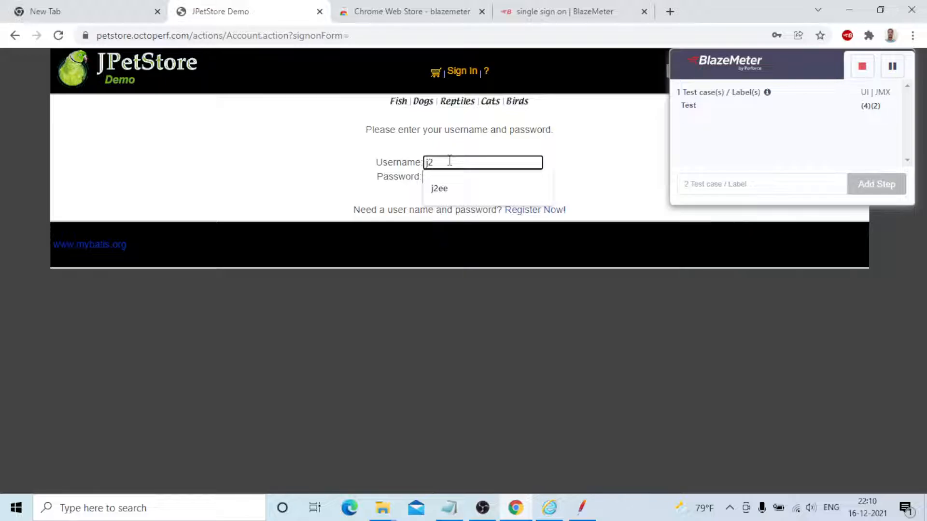
type("ee")
key("Tab")
type("j2e")
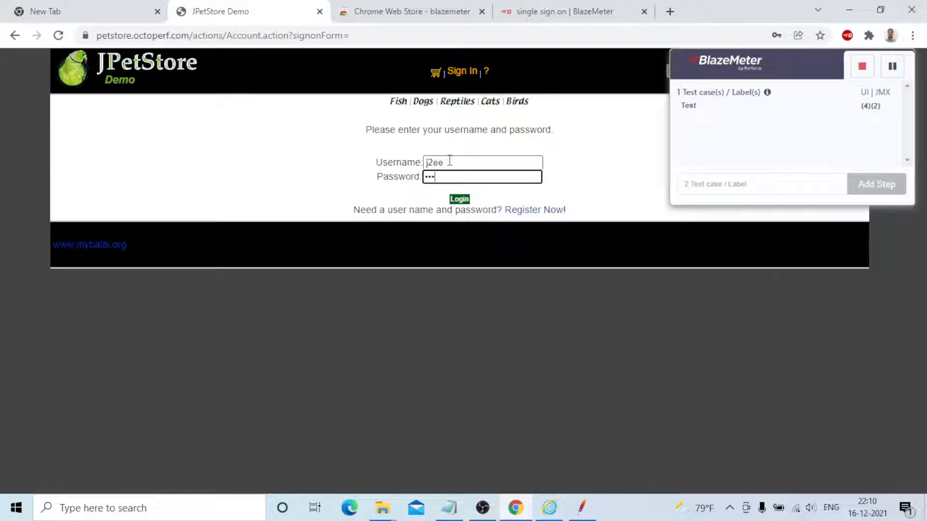
key("Return")
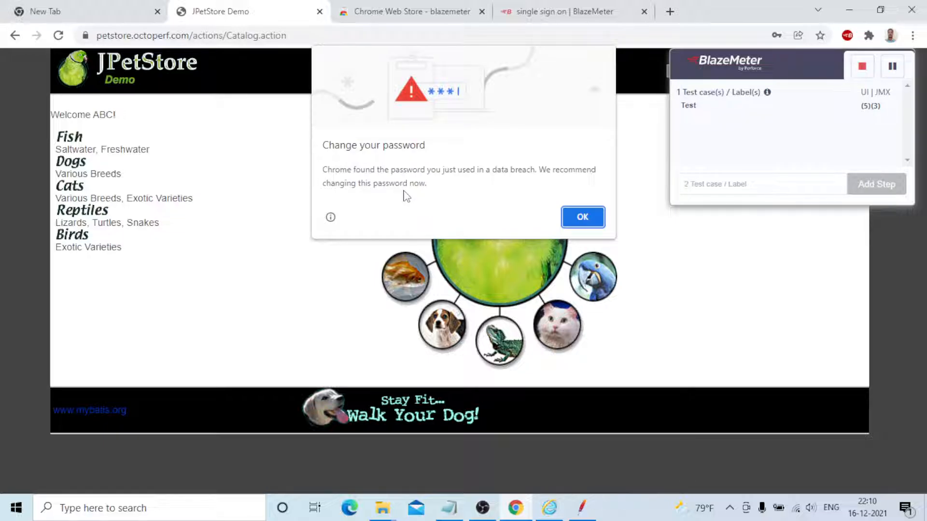
left_click(582, 217)
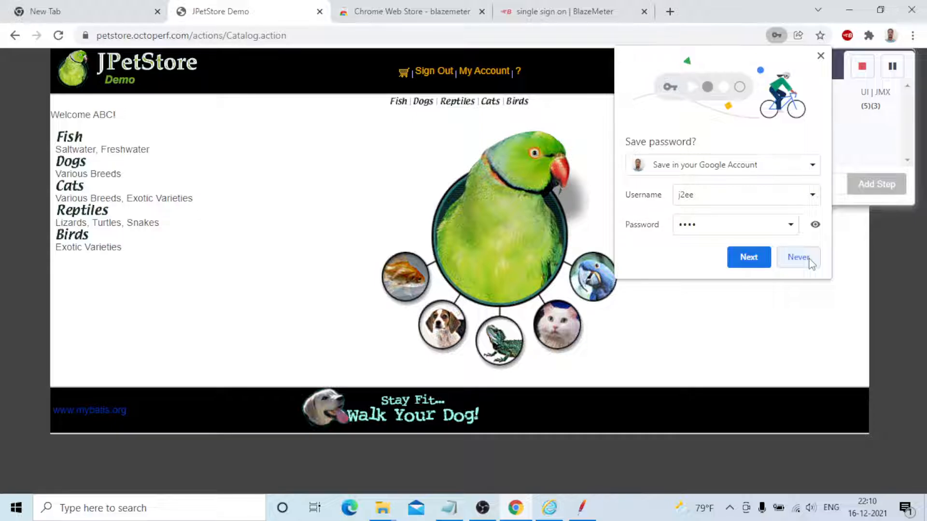
left_click(798, 257)
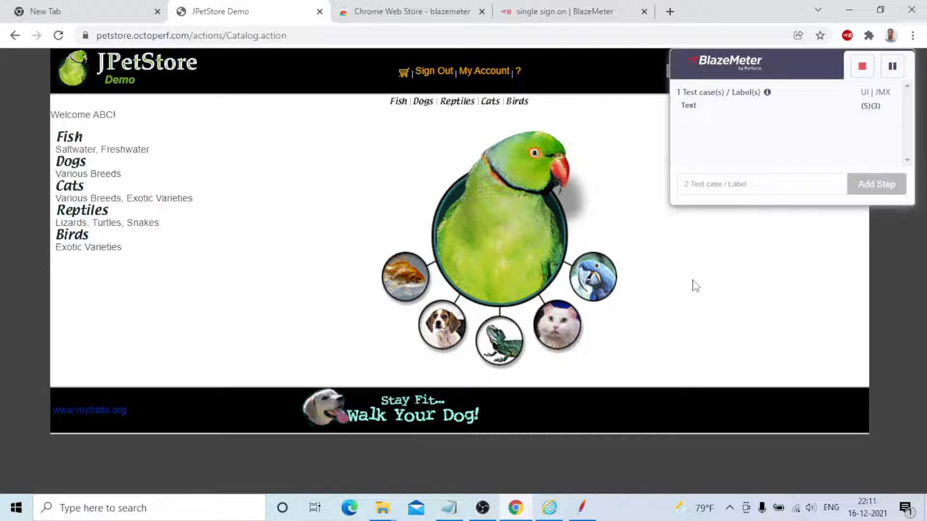
Add the Large Angelfish (EST-1) from the Fish category to the shopping cart and proceed to checkout
left_click(398, 101)
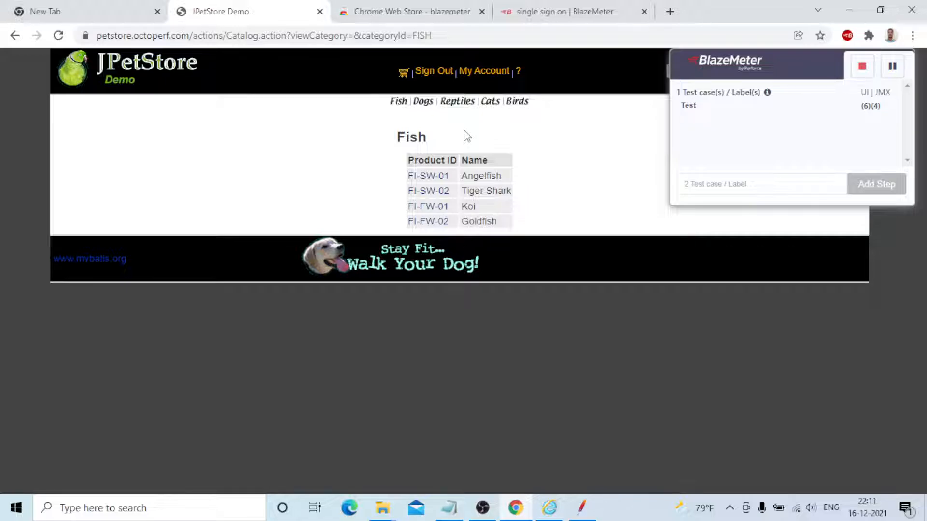
left_click(429, 176)
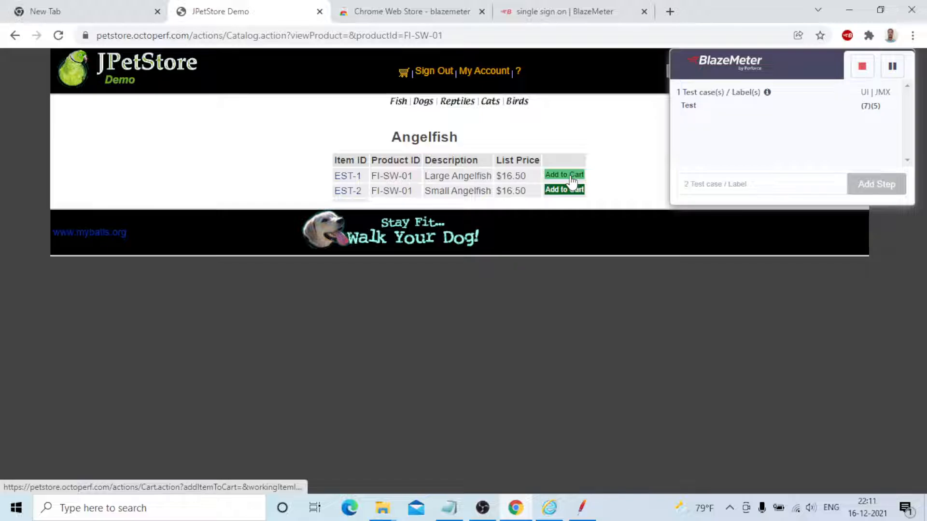
left_click(571, 175)
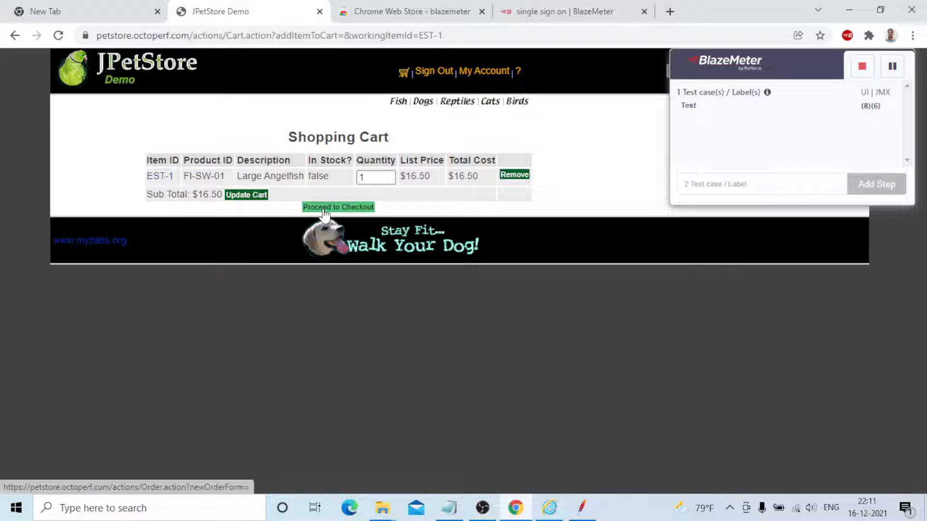
left_click(325, 213)
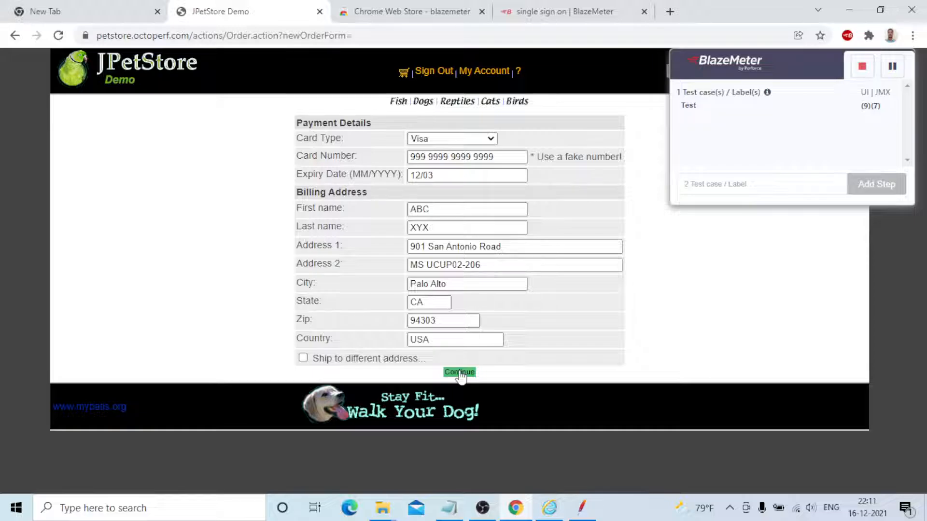
Submit the prefilled payment and billing details, confirm the order and sign out of JPetStore
left_click(460, 372)
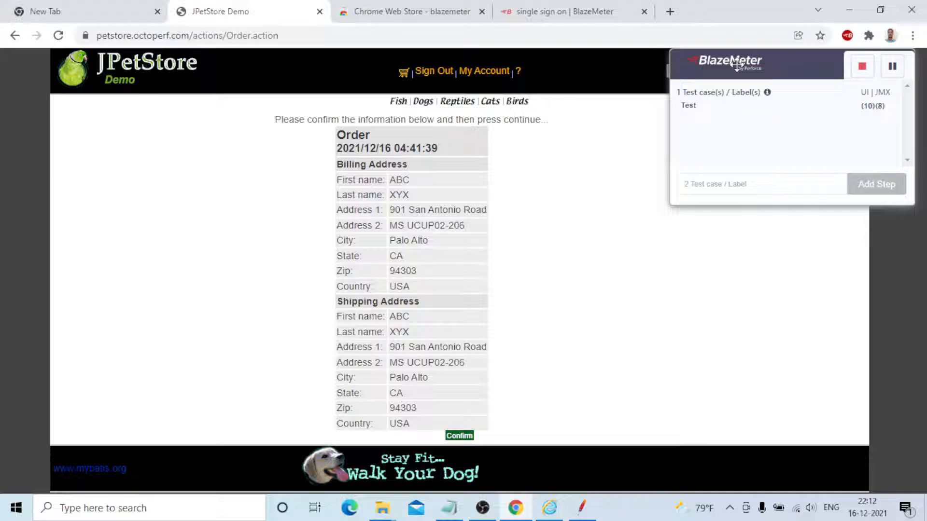
left_click(468, 437)
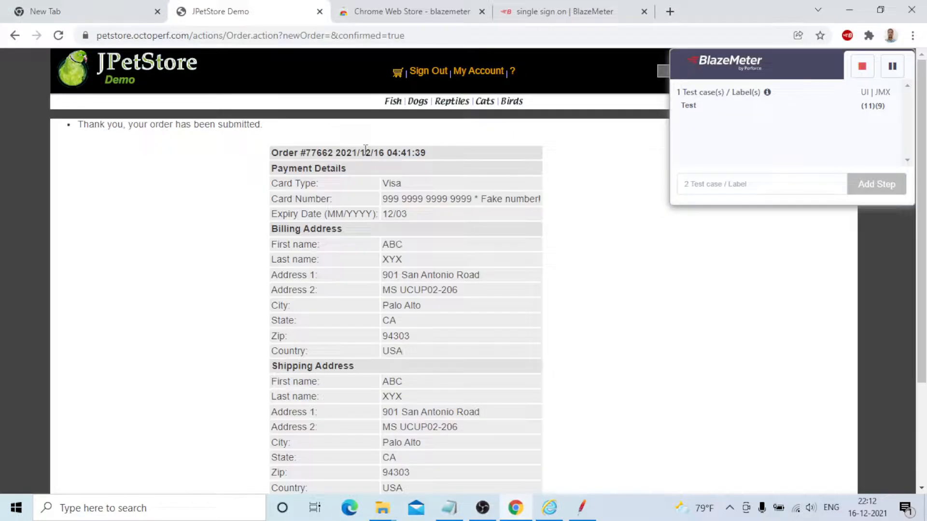
left_click(428, 71)
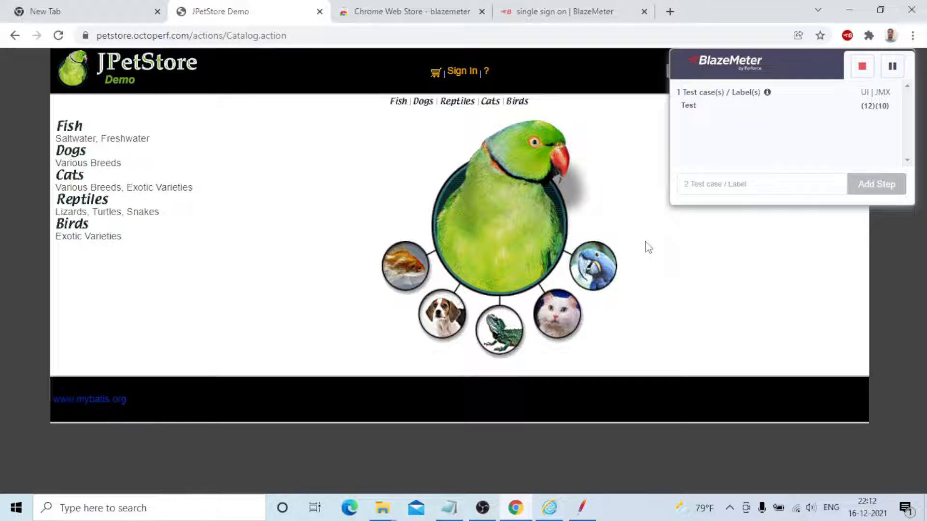
Stop the recording, open the recorded script for editing and export it to JMeter as a JMX file
left_click(862, 70)
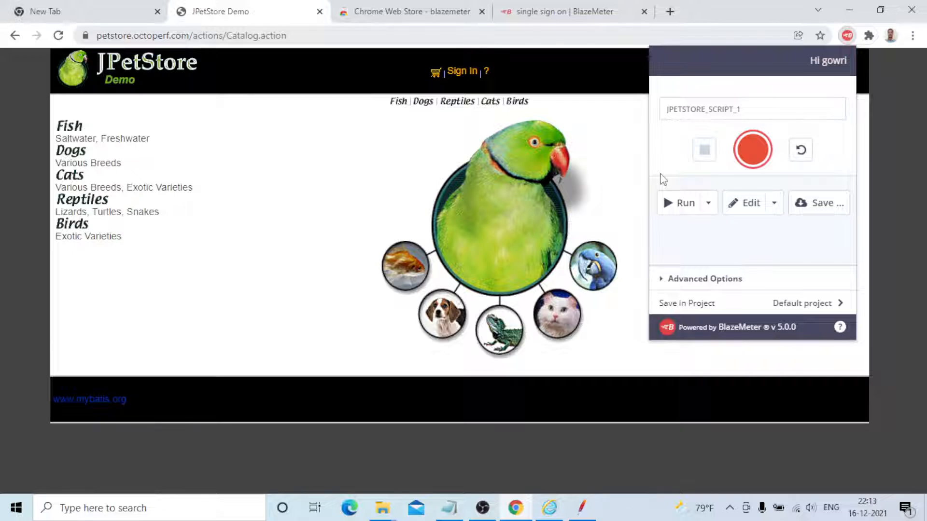
left_click(749, 204)
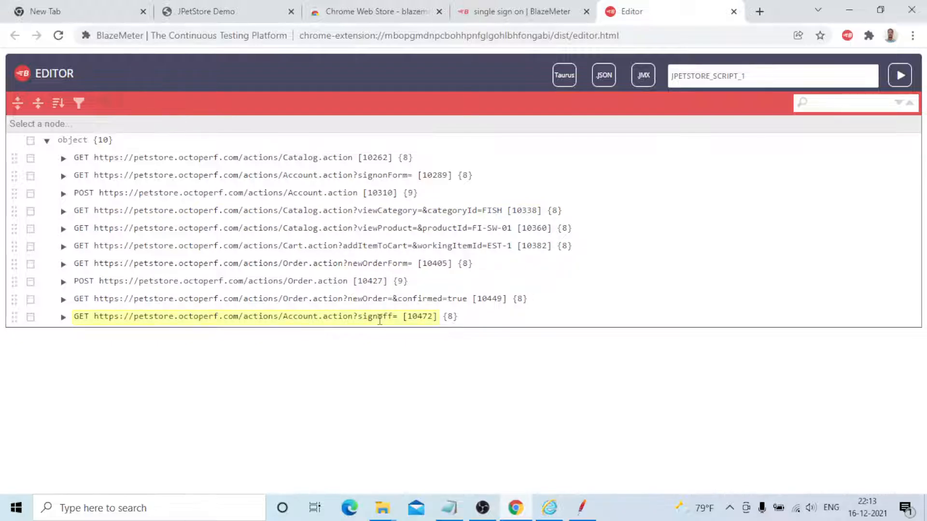
left_click(643, 80)
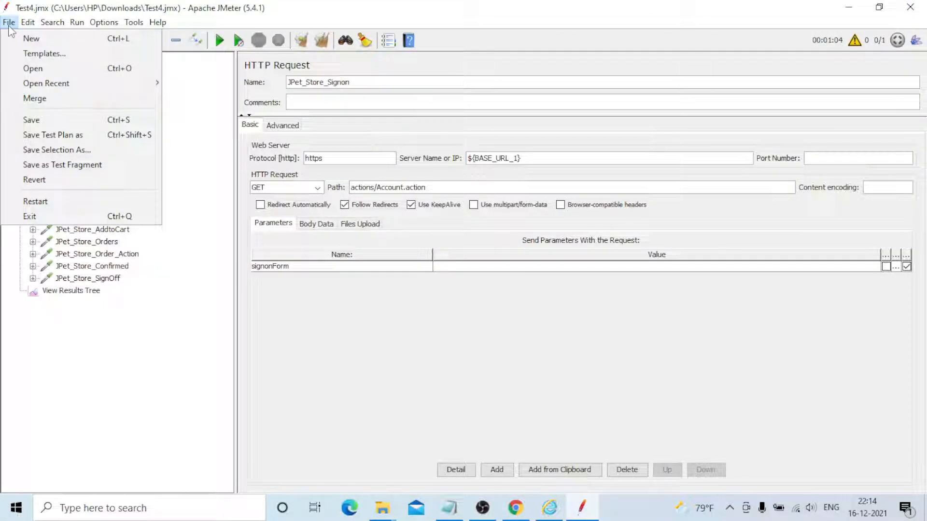
Switch to Apache JMeter, open JPetStore_Script_1.jmx from Downloads and select the first recorded request in the Thread Group
left_click(32, 68)
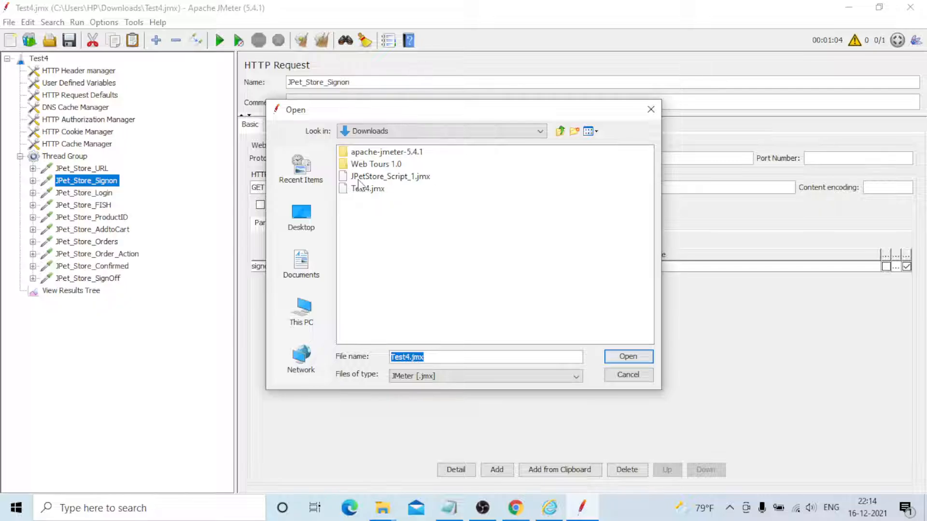
double_click(358, 179)
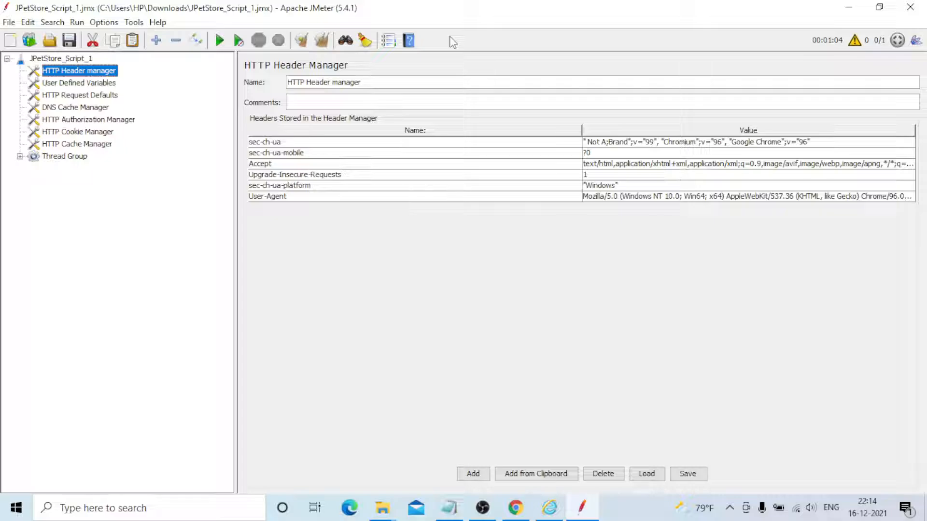
left_click(99, 180)
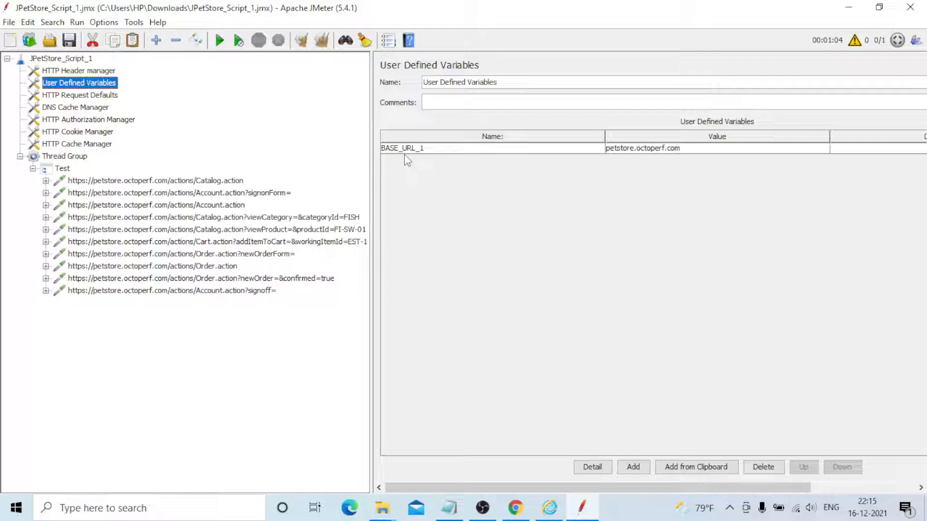
Compare the BASE_URL_1 user defined variable with the server name used in the first Catalog.action request
left_click(197, 181)
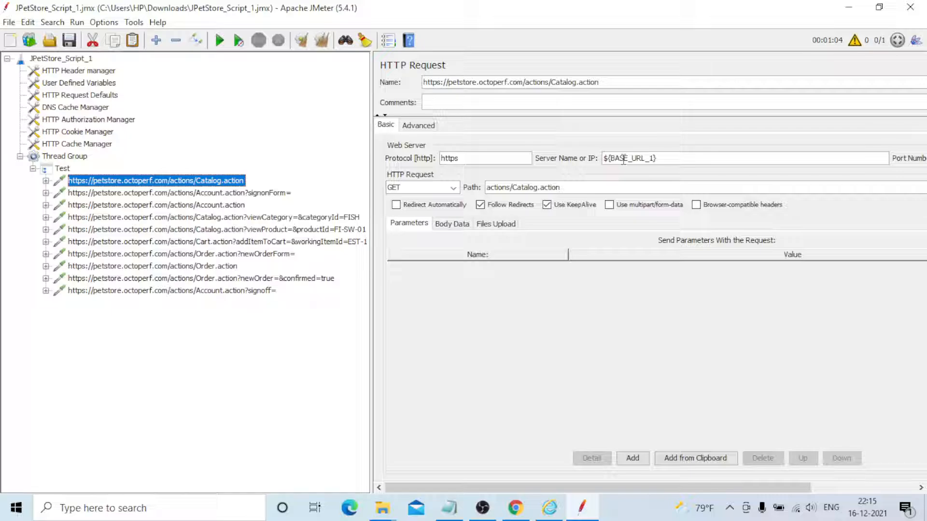
left_click(78, 83)
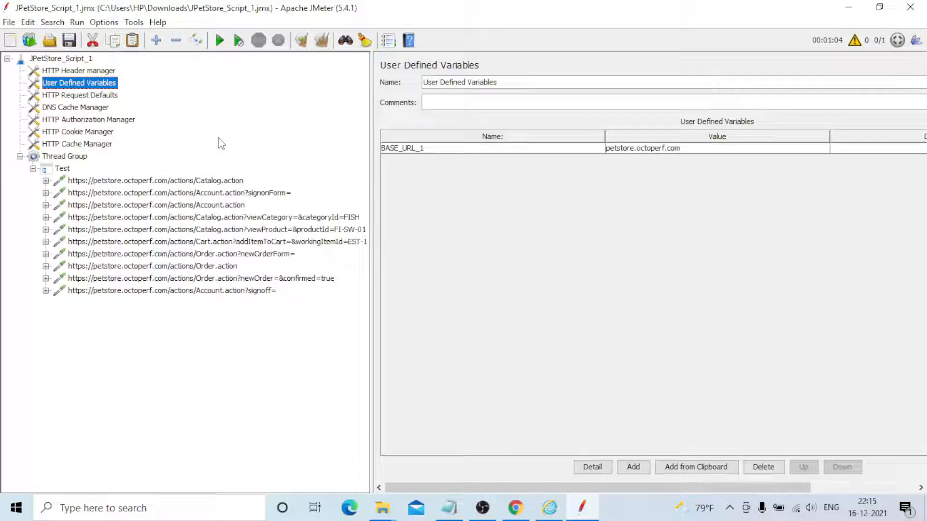
left_click(167, 183)
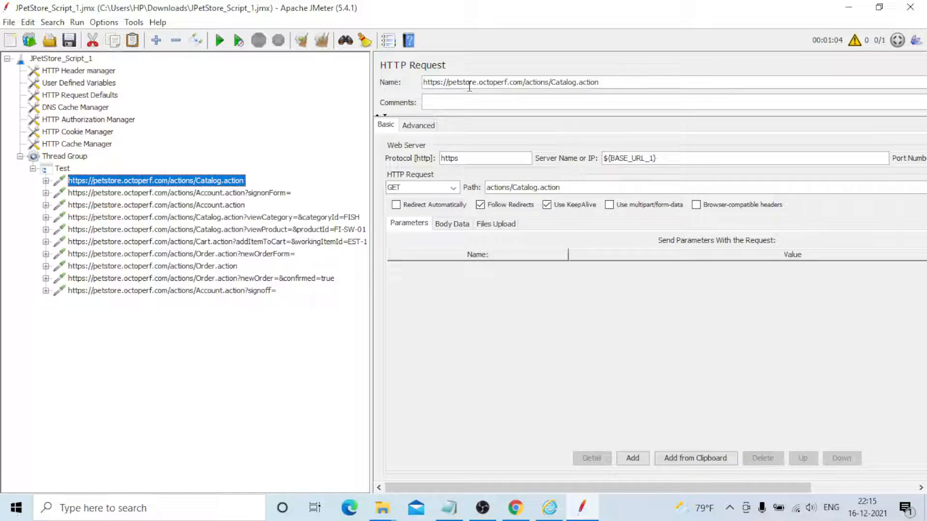
Rename the first Catalog.action request to JPetStore_URL and select the JPetStore_ prefix of the new name
left_click(94, 194)
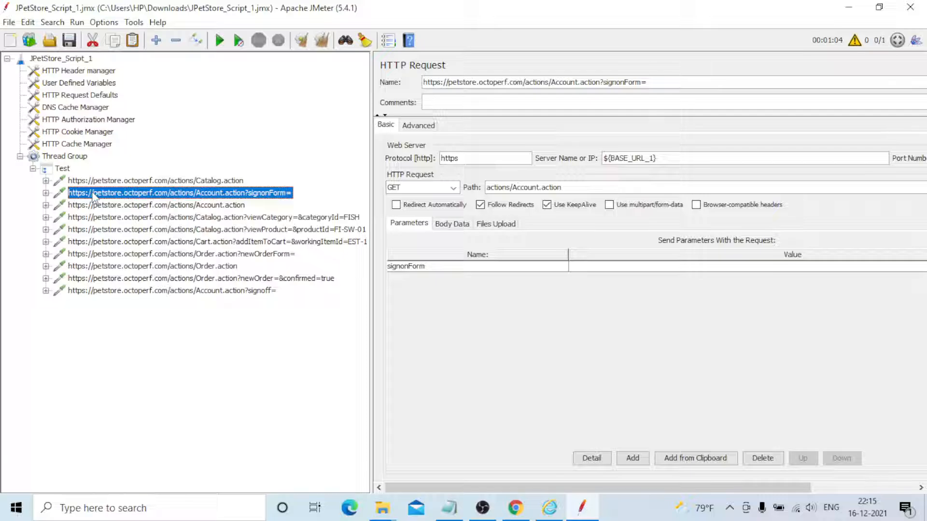
key("Up")
left_click(606, 79)
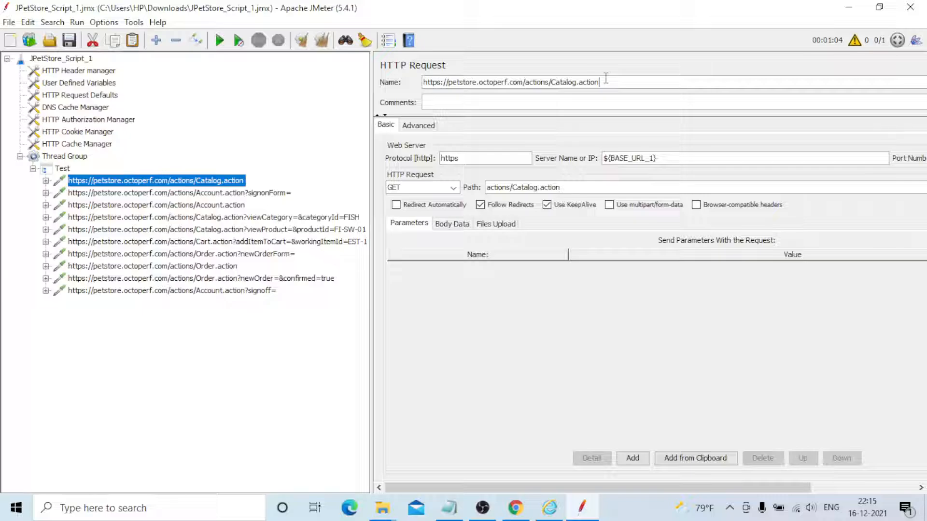
key("ctrl+a")
type("JP")
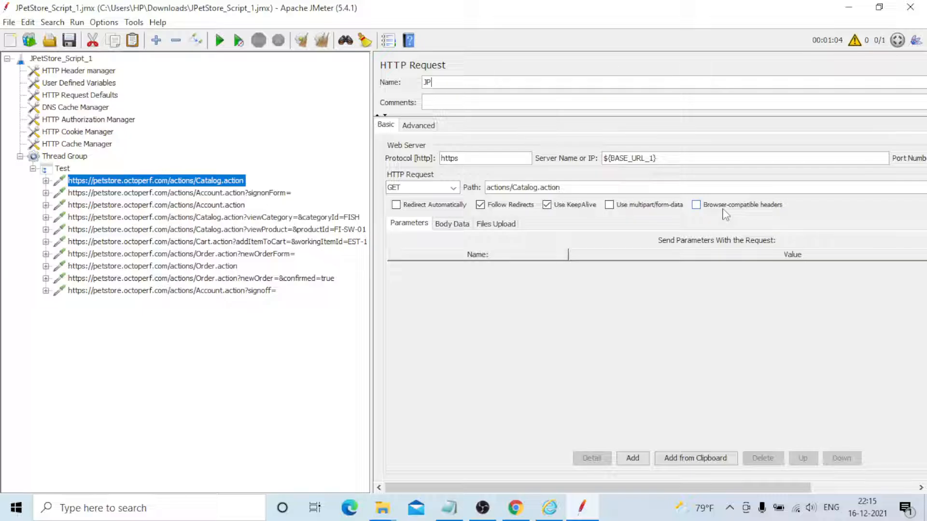
type("etStore_URL")
key("ctrl+a")
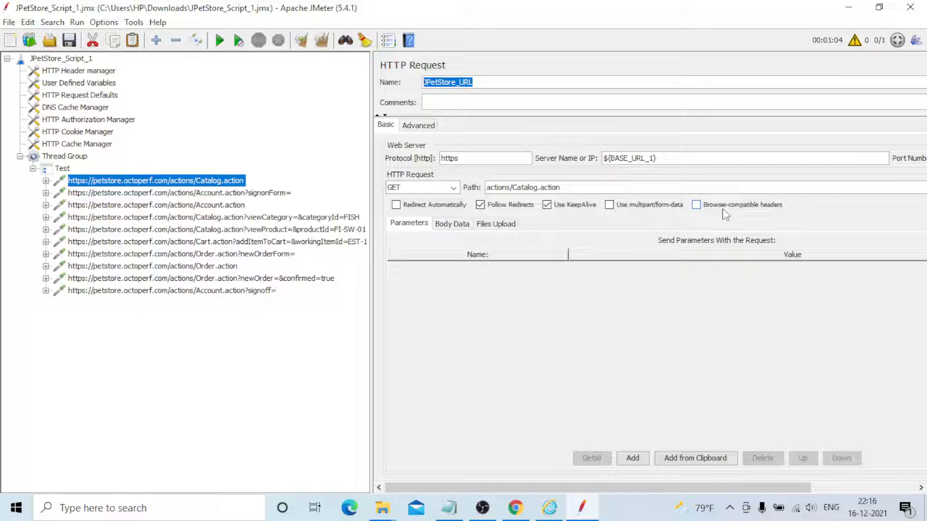
key("shift+Left")
key("shift+Left")
key("shift+Left")
Rename the signonForm request to JPetStore_Signin and the Account.action POST request to JPetStore_Login
left_click(163, 193)
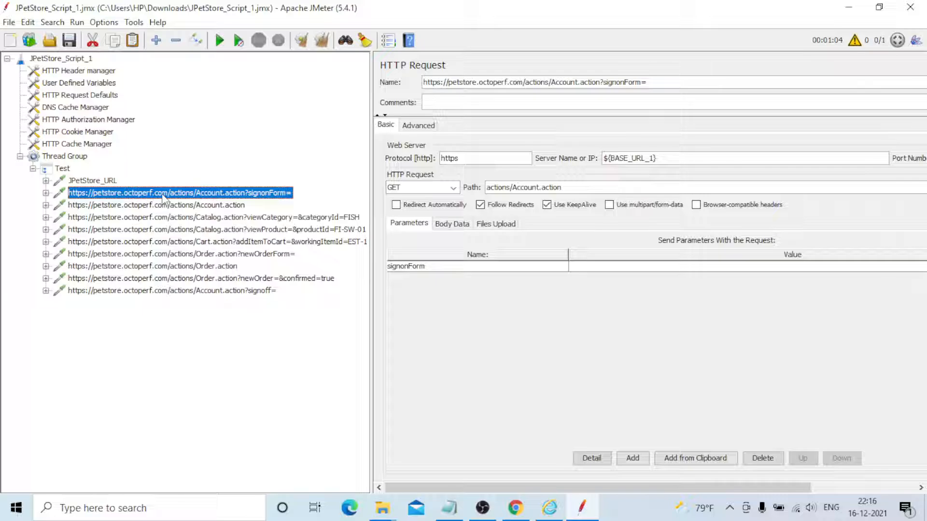
triple_click(662, 82)
type("JPetStore_Si")
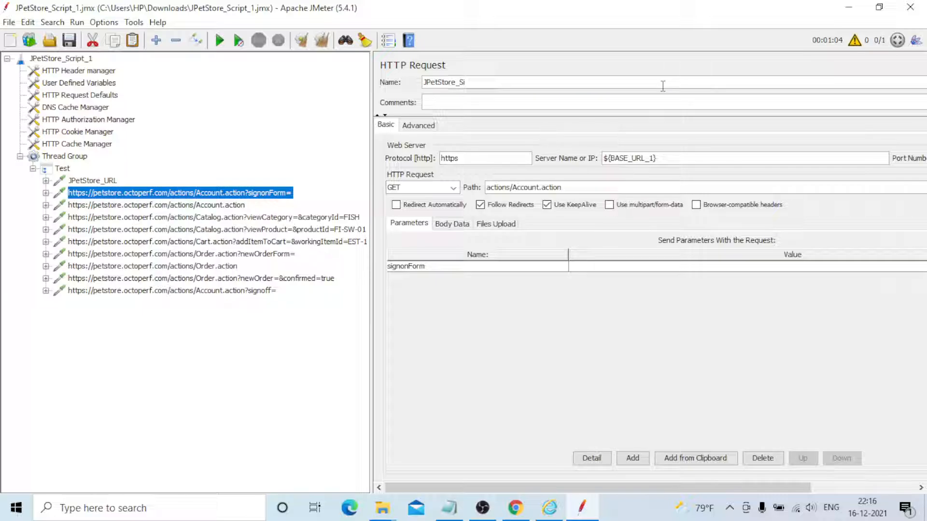
type("gnin")
left_click(168, 206)
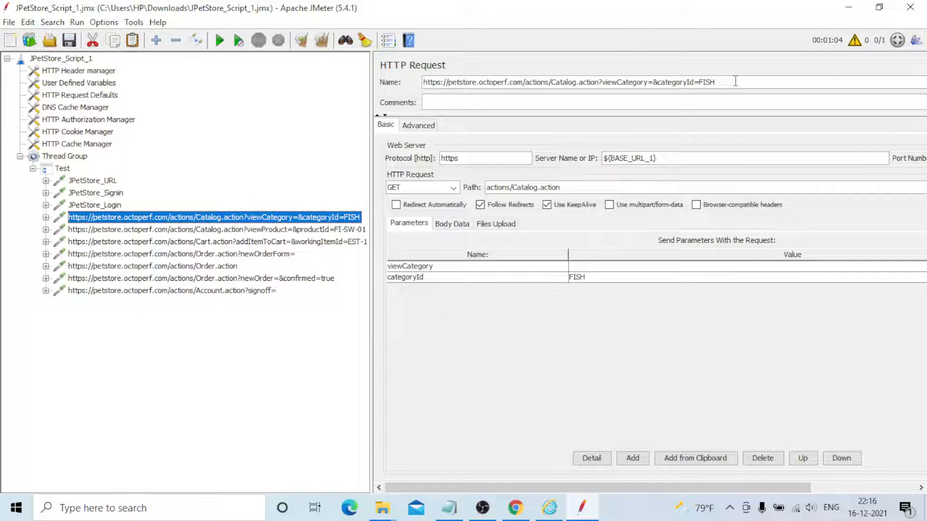
Rename the viewCategory request for FISH to JPetStore_Select_Category
left_click(734, 81)
key("ctrl+a")
type("JPetStore_")
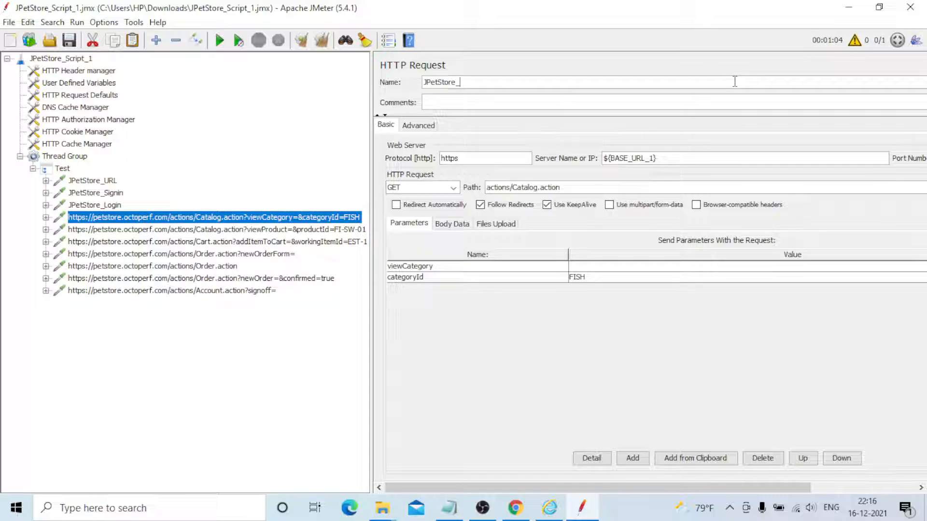
type("Select_Category")
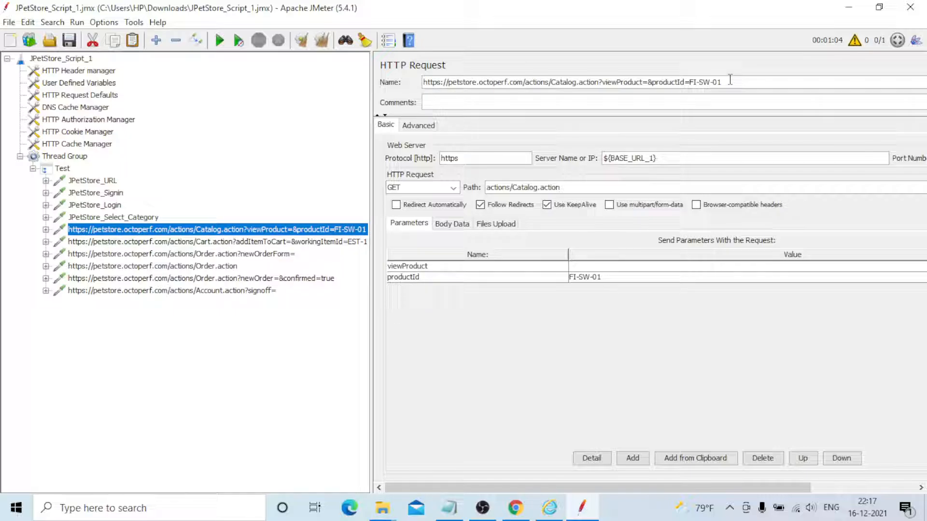
Rename the viewProduct request for FI-SW-01 to JPetStore_Select_Product_ID
key("ctrl+a")
type("JPetStore_")
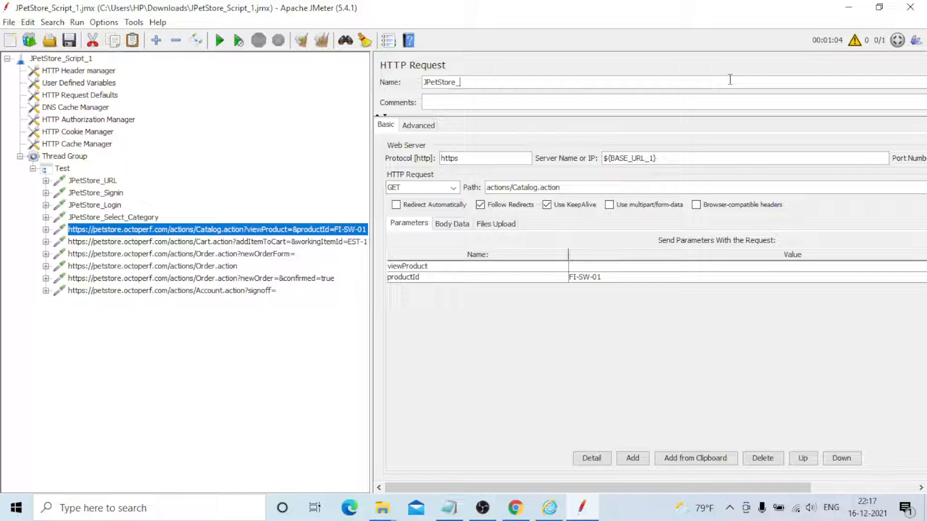
type("Select_Product_ID")
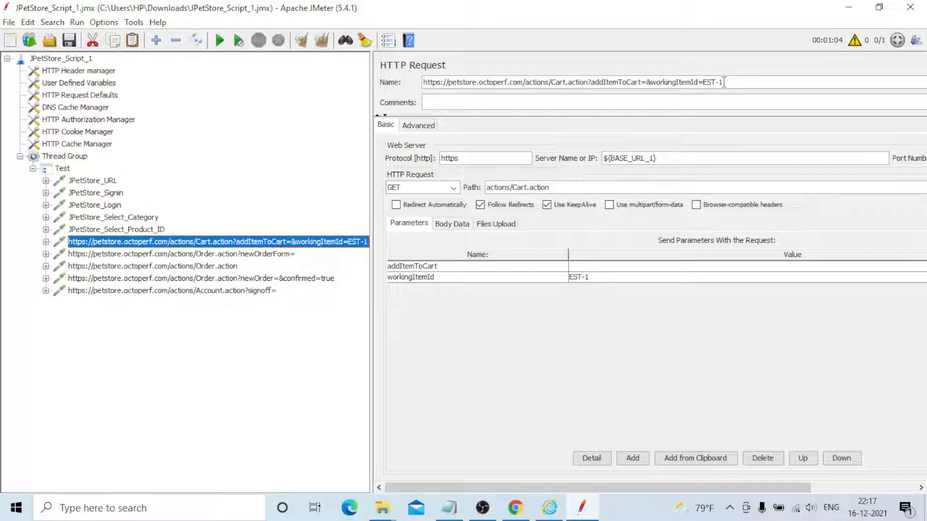
Rename the addItemToCart request for EST-1 to JPetStore_Select_AddtoCart
left_click_drag(724, 82, 731, 51)
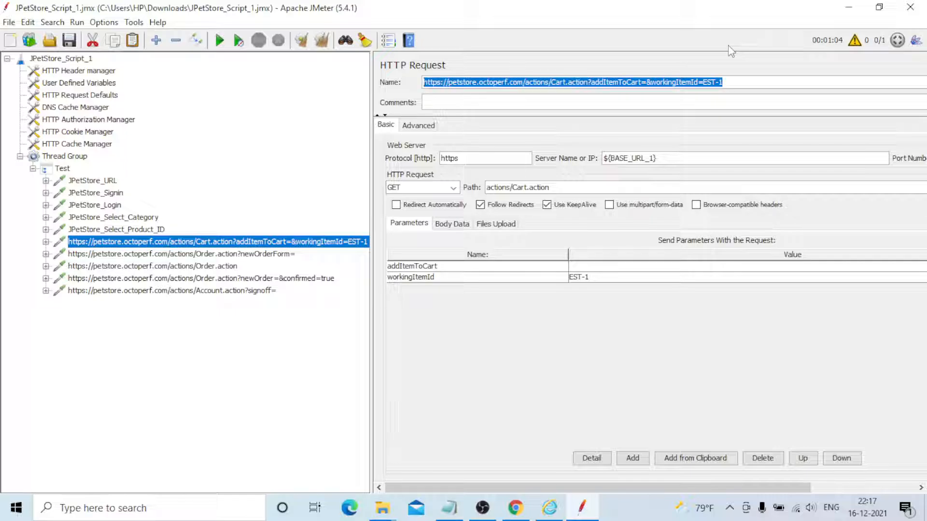
type("JPetStore_")
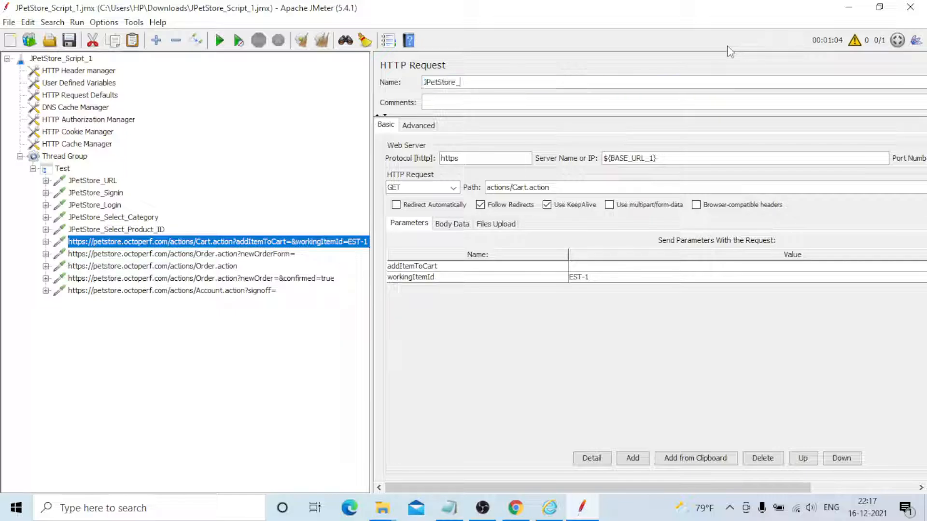
type("Select_AddtoCart")
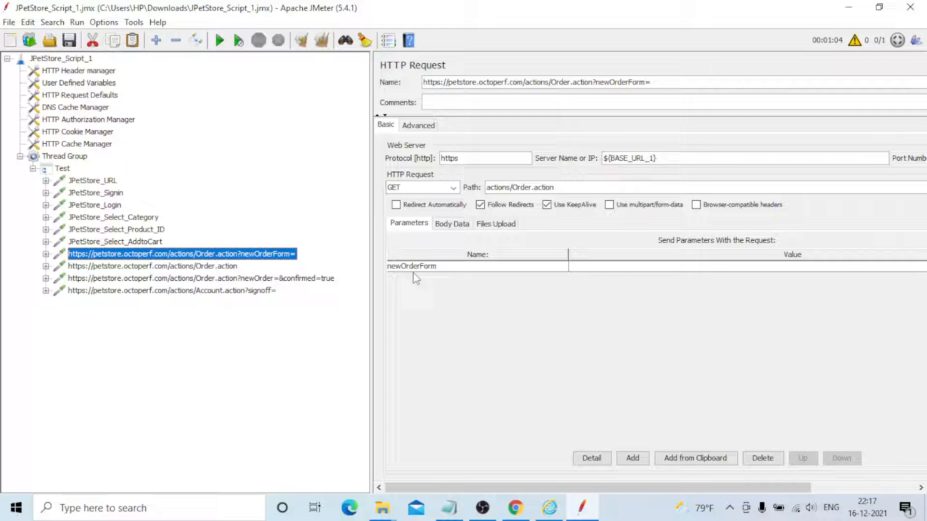
Rename the newOrderForm request to JPetStore_Select_Orders
left_click_drag(423, 82, 665, 49)
key("BackSpace")
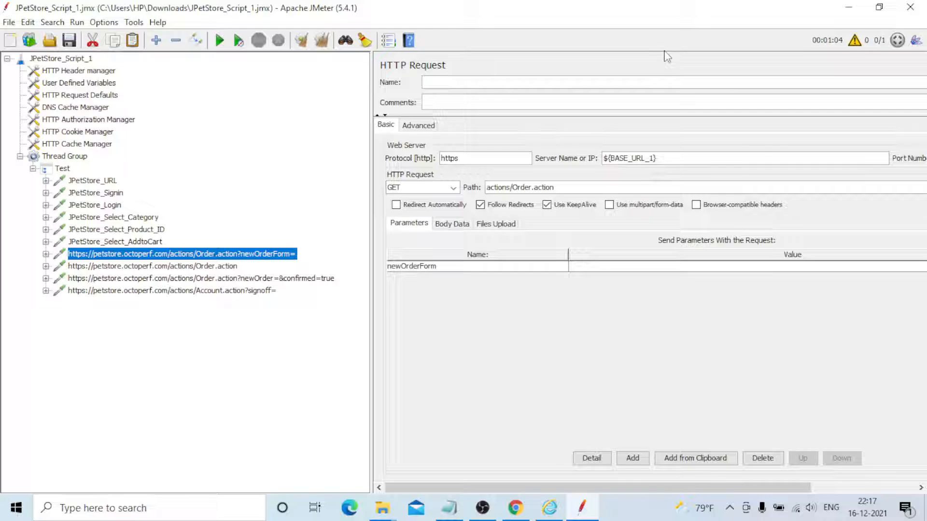
type("JPetStore_Select_Orders")
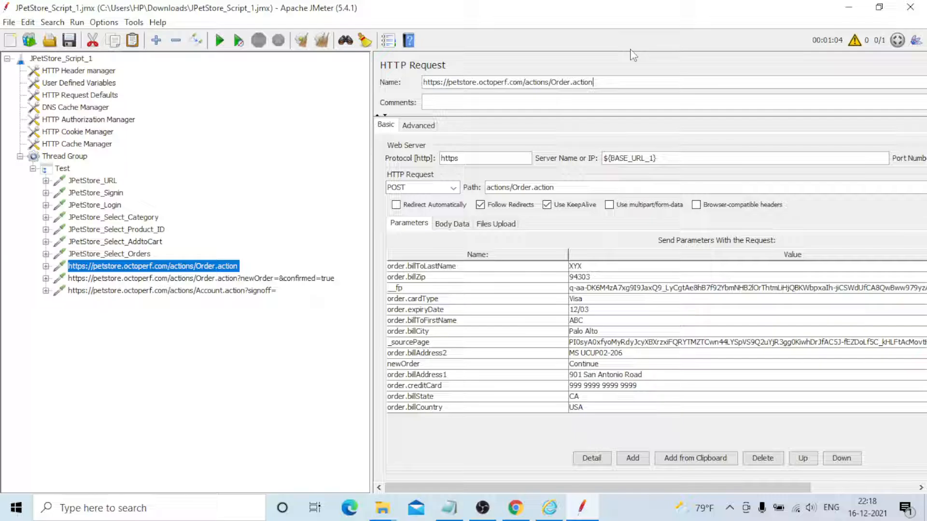
Rename the Order.action POST request containing the billing parameters to JPetStore_Display_Bill
key("ctrl+a")
type("JPetStore_Display")
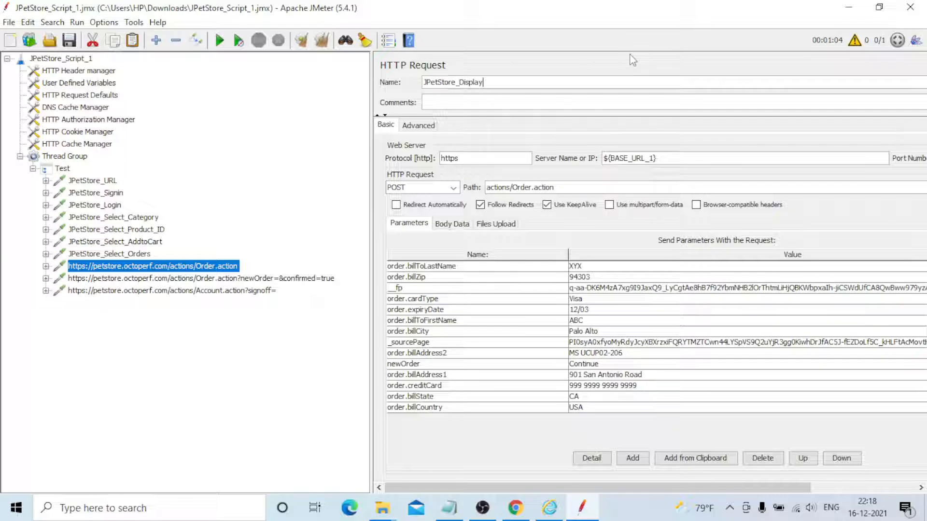
type("_Bill")
Rename the Order.action request with confirmed=true to JPetStore_Order_Confirm
left_click(174, 277)
left_click(703, 77)
key("ctrl+a")
key("BackSpace")
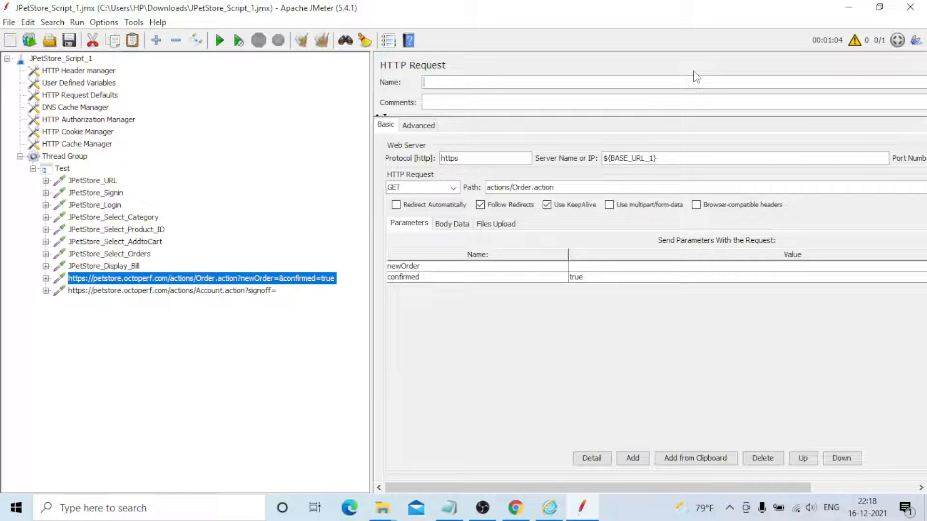
type("JPetStore_Order_Confirm")
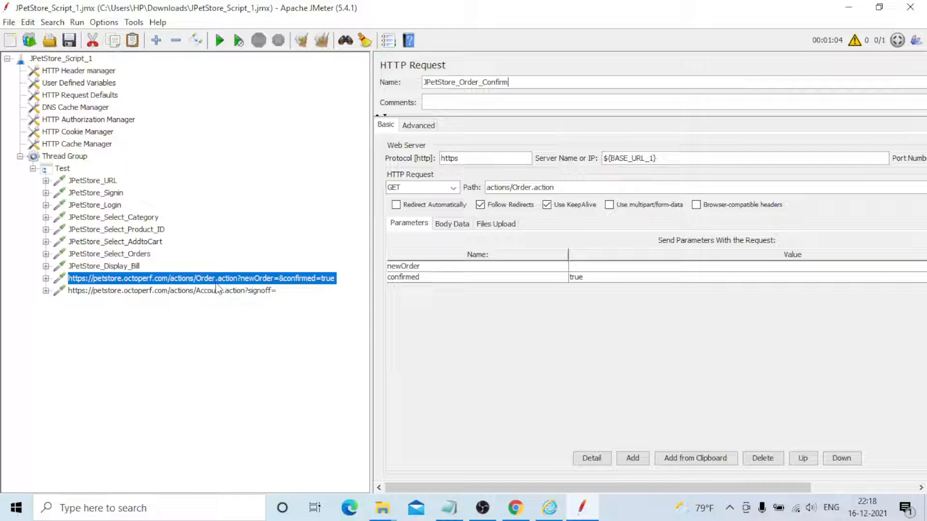
Rename the final Account.action signoff request to JPetStore_SignOff
left_click(217, 289)
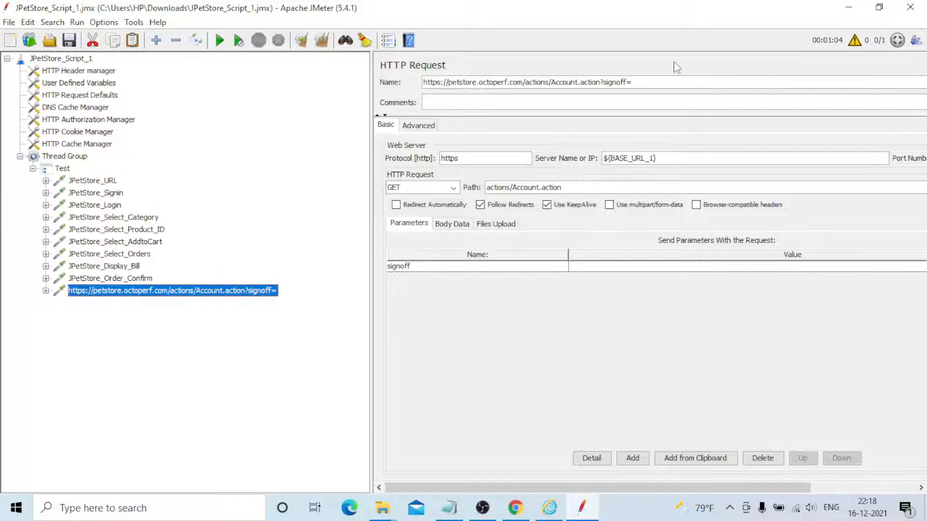
left_click(647, 84)
key("ctrl+a")
key("BackSpace")
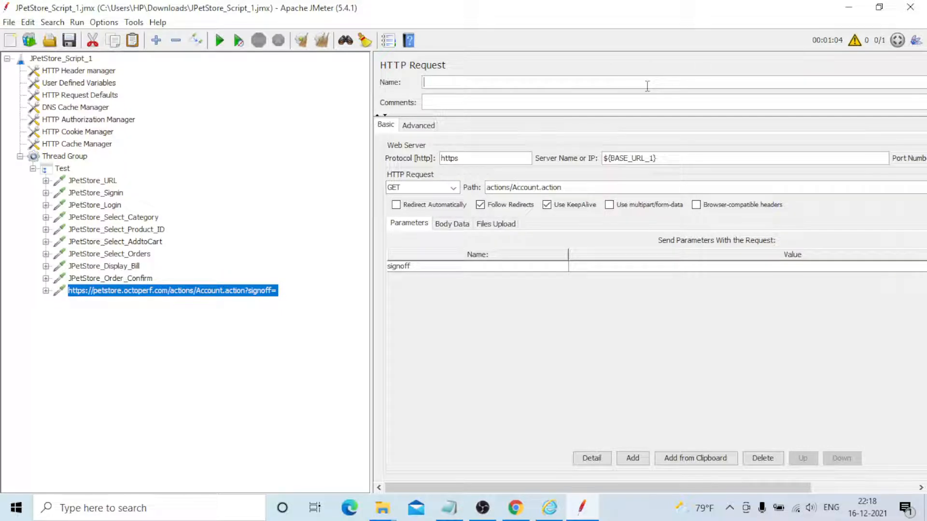
type("JPetStore_SignOff")
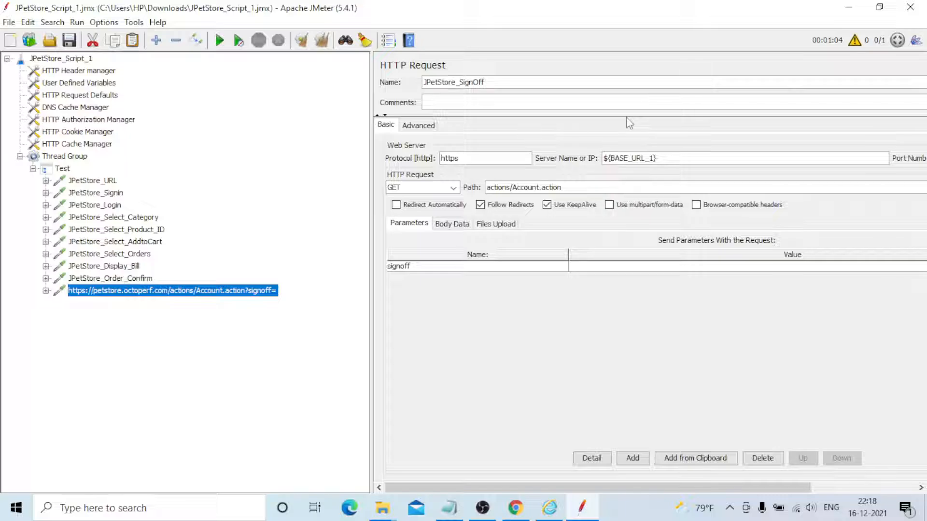
Copy all ten JPetStore requests, from JPetStore_URL to JPetStore_SignOff, out of the Test controller and paste them directly into the Thread Group
left_click(247, 279)
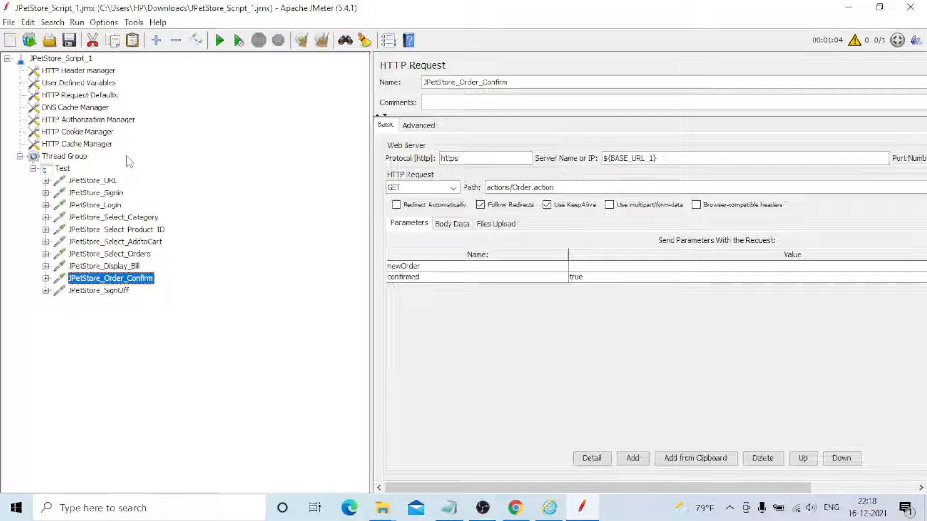
left_click(110, 181)
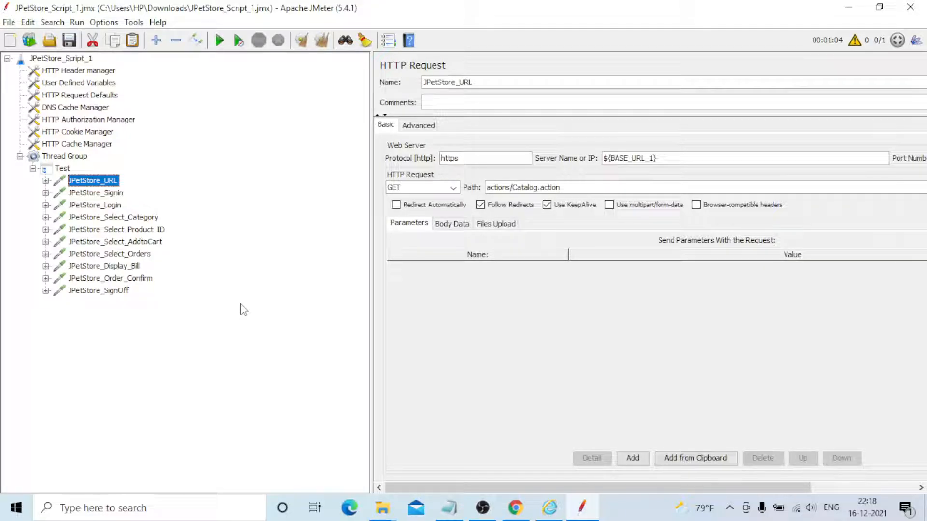
key("shift+End")
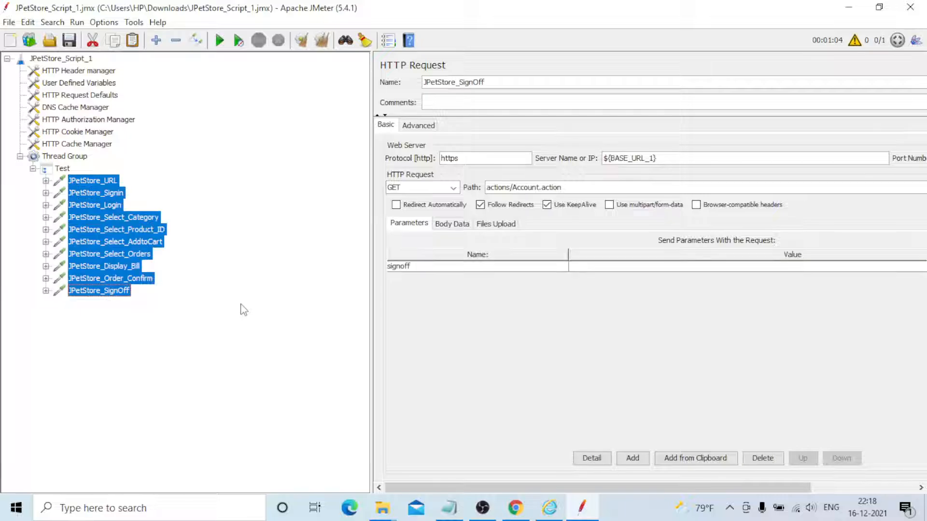
left_click(82, 157)
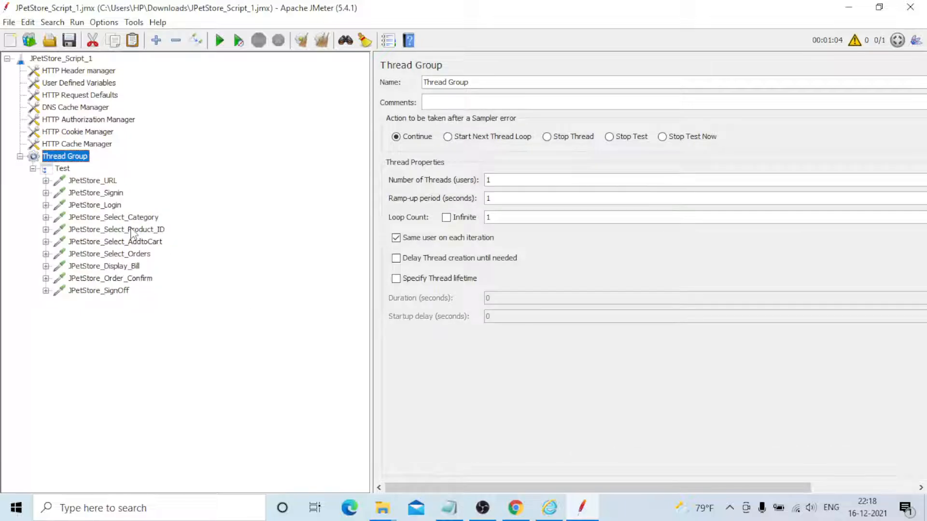
key("ctrl+v")
Remove the Test transaction controller together with the original JPetStore requests inside it
key("Down")
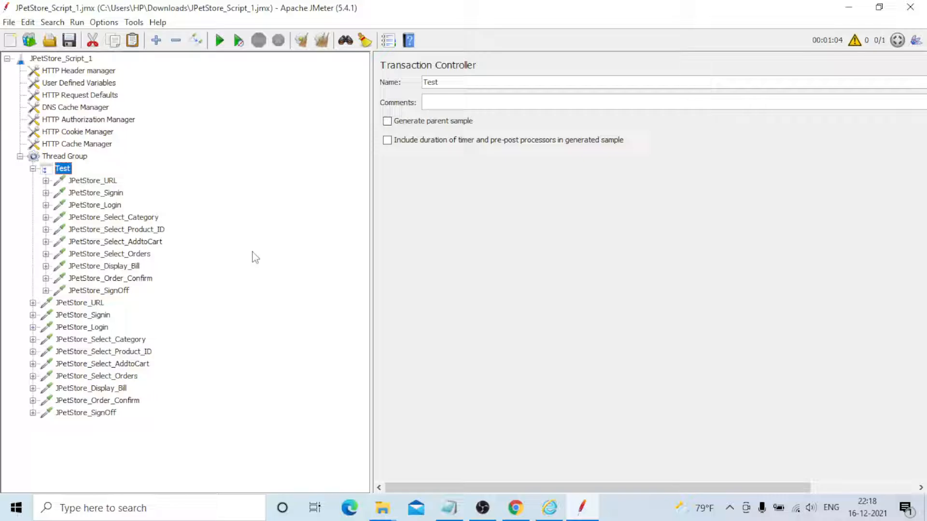
key("shift+Down")
key("shift+Down")
key("shift+Down")
key("shift+Down")
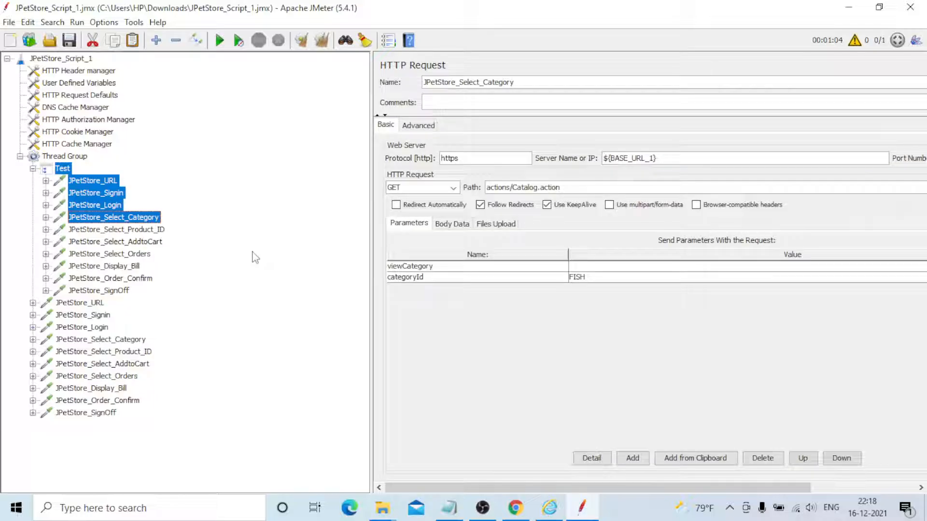
key("shift+Down")
key("shift+Down")
key("shift+Down")
key("shift+Down")
key("shift+Down")
key("shift+Down")
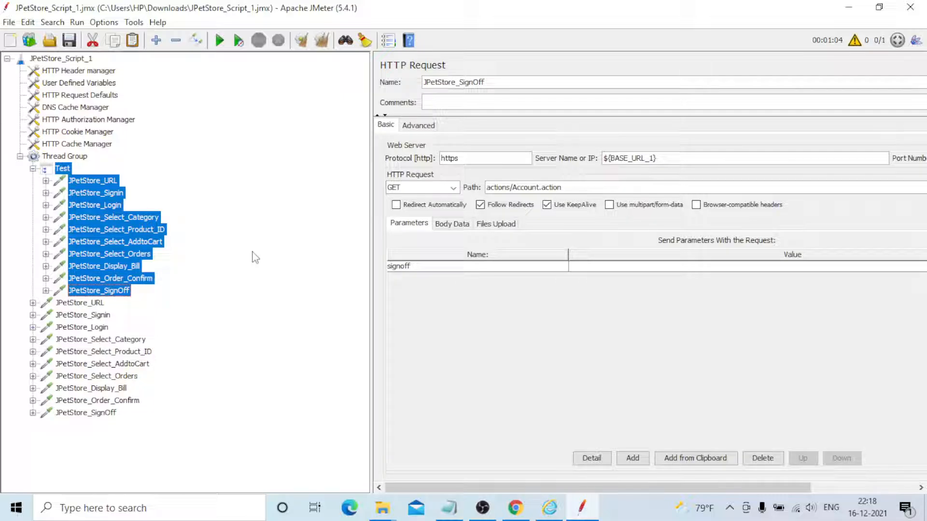
key("Delete")
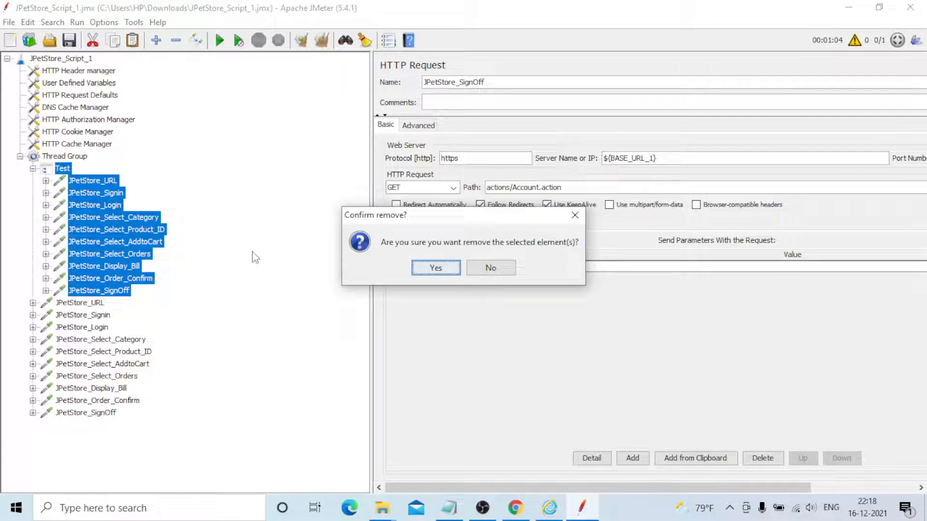
key("Return")
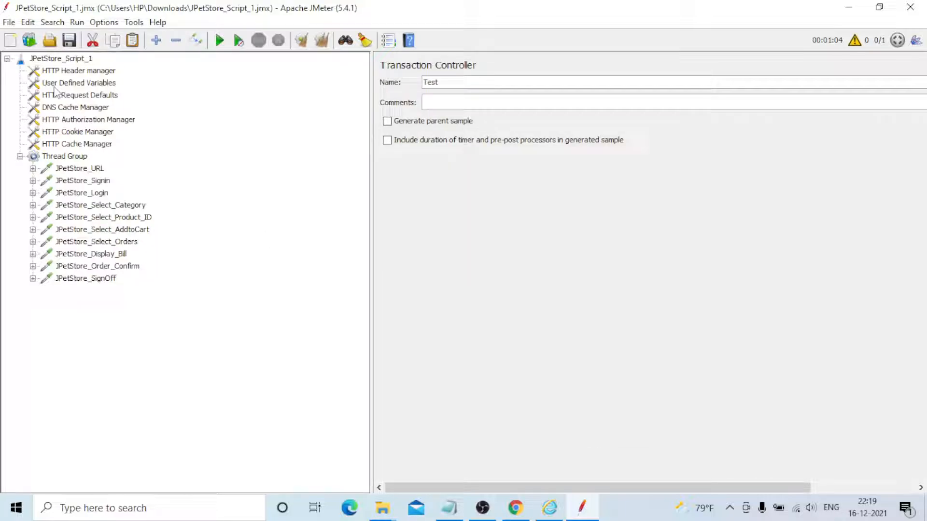
Add a View Results Tree listener to the Thread Group
right_click(67, 160)
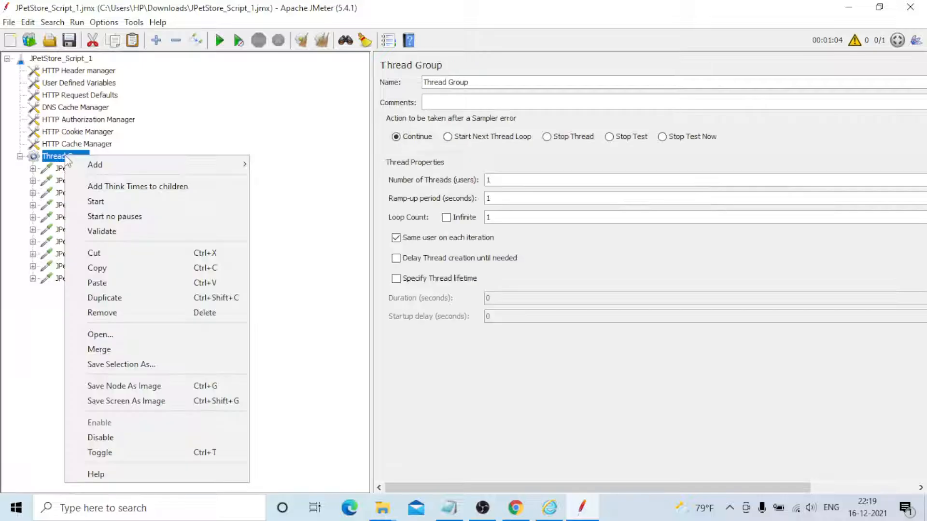
mouse_move(97, 165)
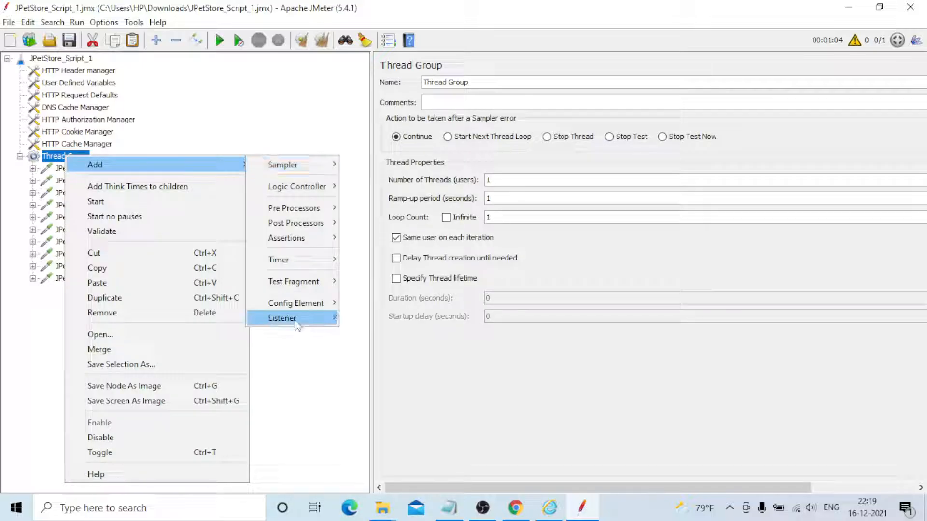
mouse_move(298, 325)
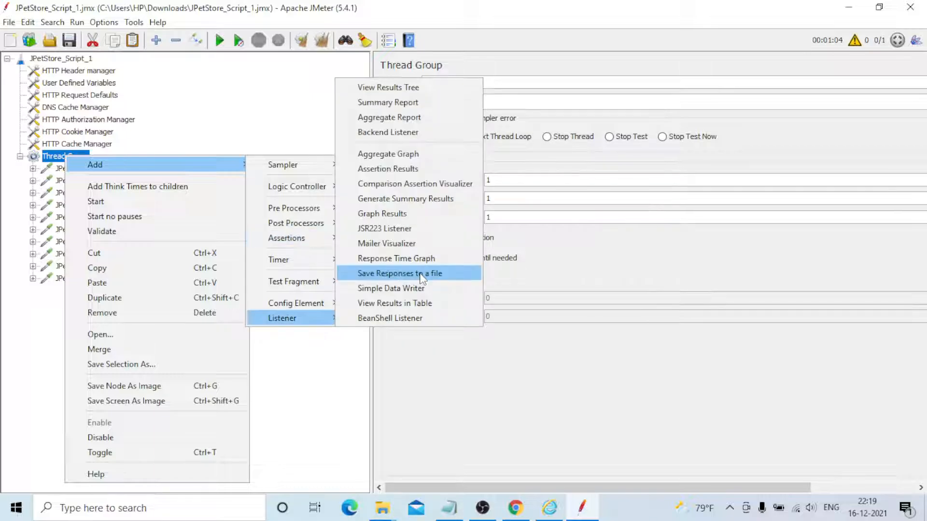
left_click(388, 88)
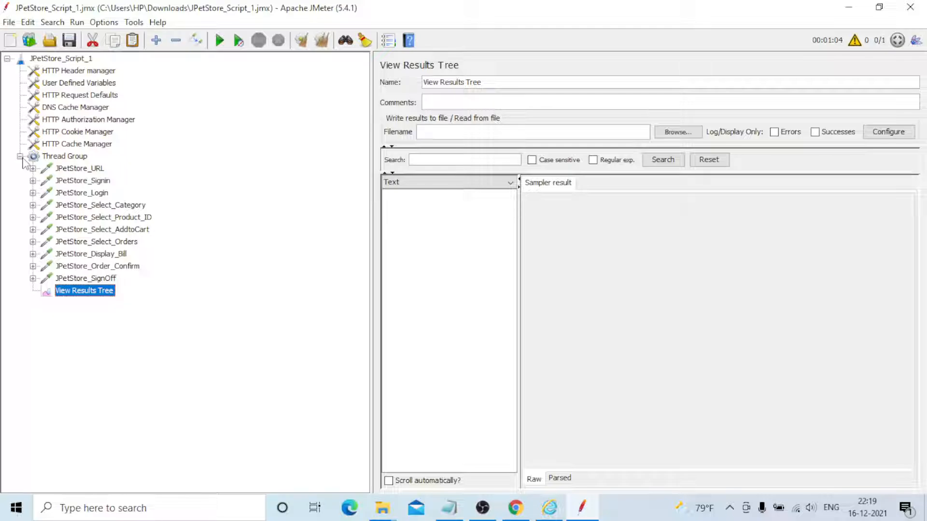
Collapse the Thread Group and add a View Results Tree listener to the JPetStore_Script_1 test plan
double_click(85, 157)
left_click(79, 59)
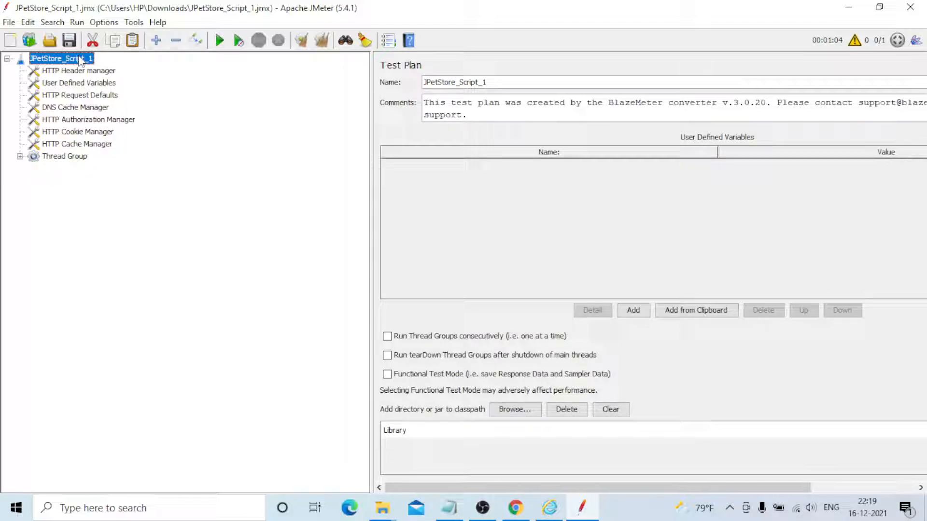
right_click(81, 60)
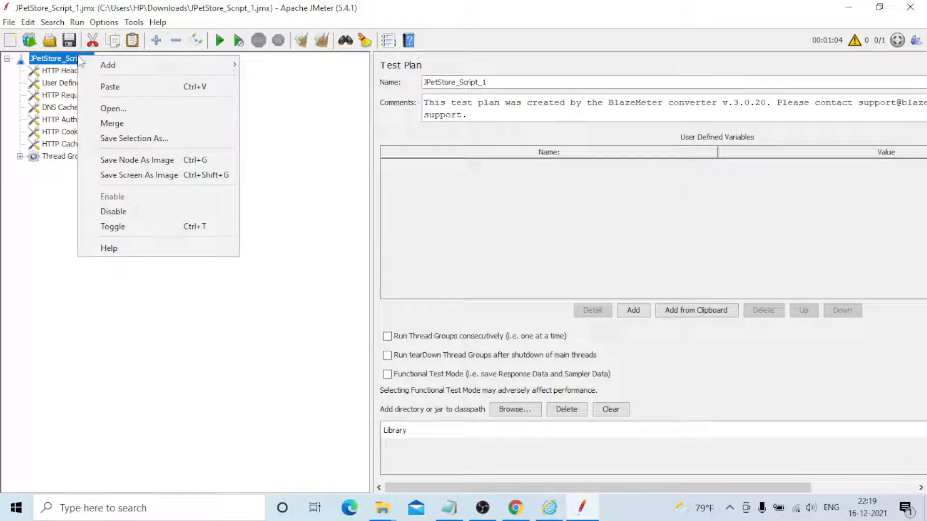
mouse_move(145, 64)
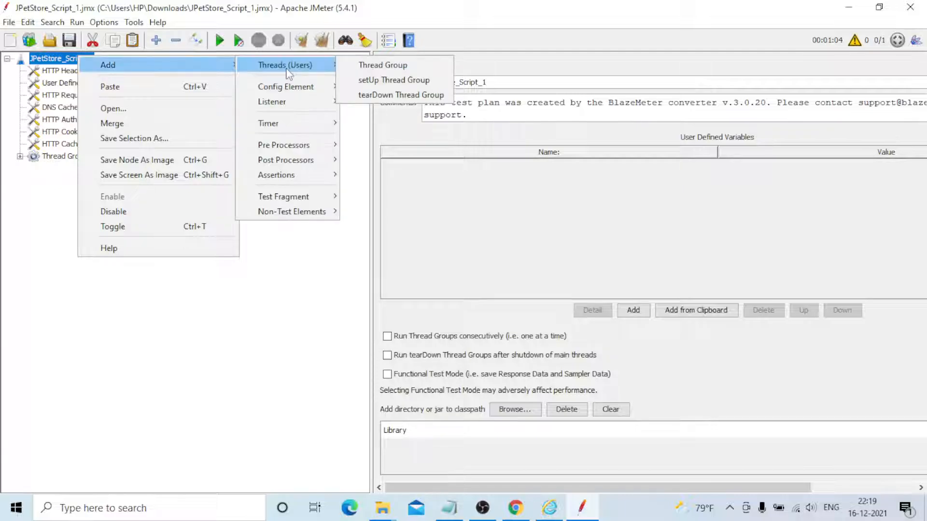
mouse_move(277, 101)
left_click(380, 102)
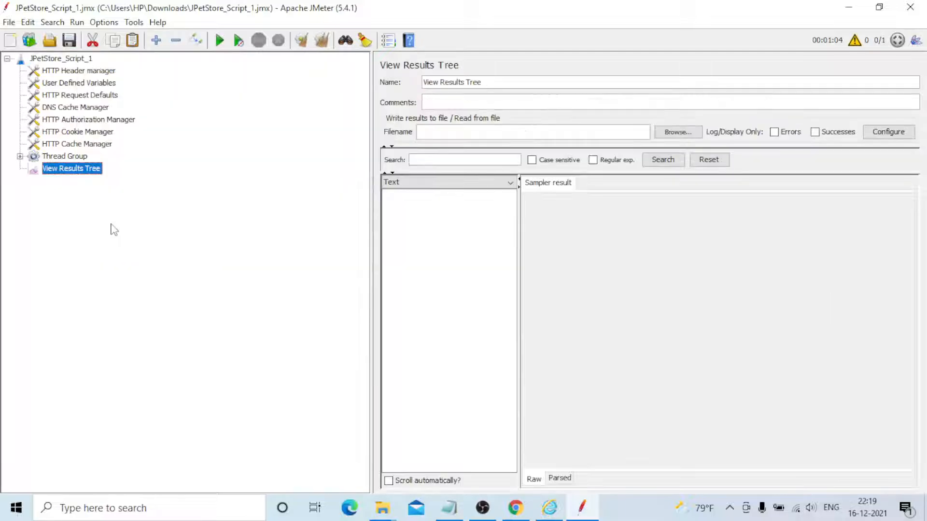
Expand the Thread Group and its JPetStore_SignOff, JPetStore_Order_Confirm, JPetStore_Display_Bill and JPetStore_Select_Orders requests to show their child elements
left_click(20, 156)
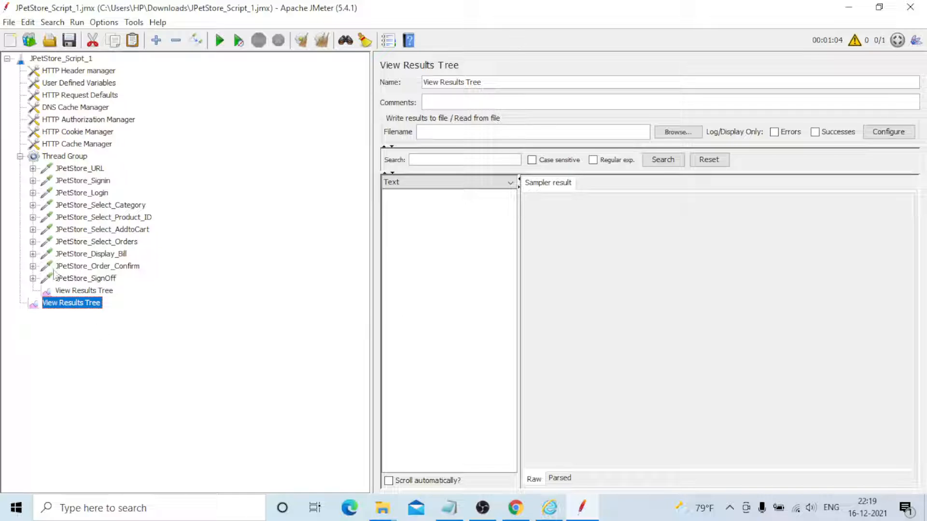
left_click(33, 279)
left_click(59, 291)
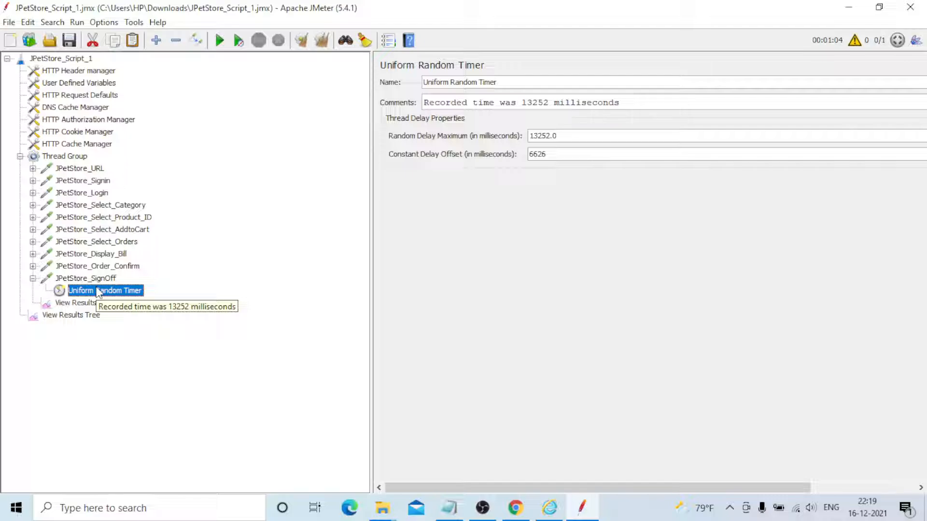
left_click(33, 267)
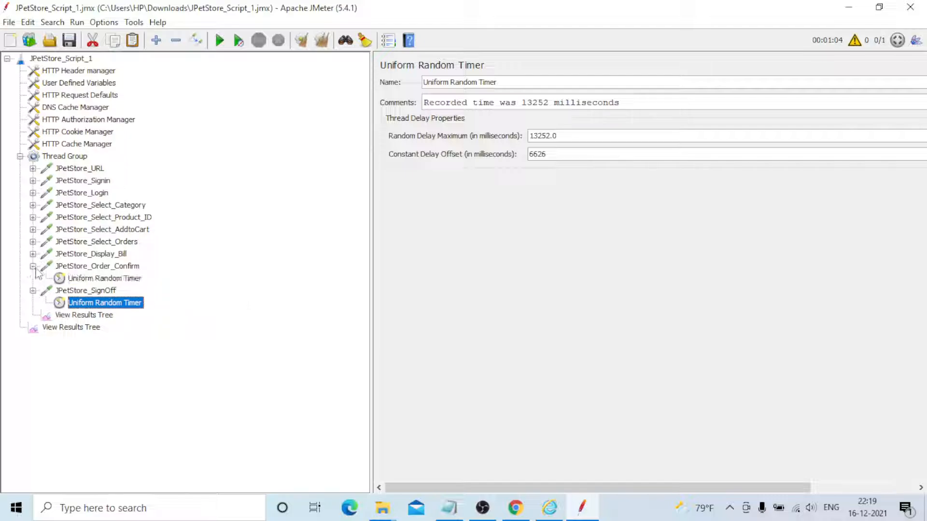
left_click(33, 255)
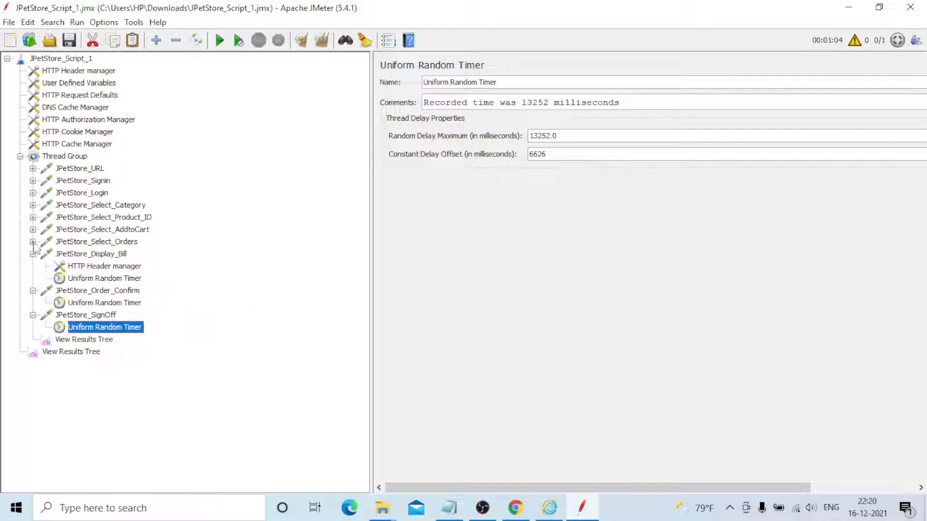
left_click(33, 241)
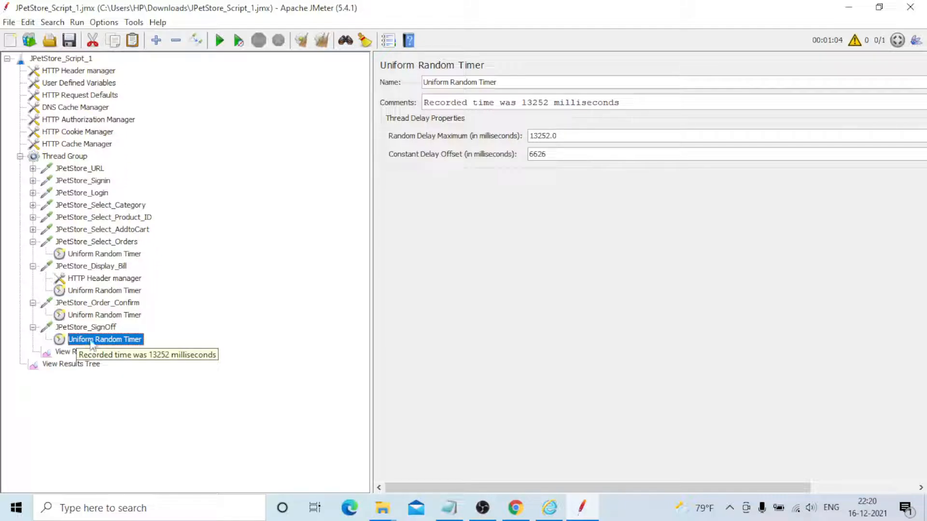
Remove the Uniform Random Timers from the JPetStore_SignOff and JPetStore_Order_Confirm requests
left_click(88, 329)
left_click(90, 344)
key("Delete")
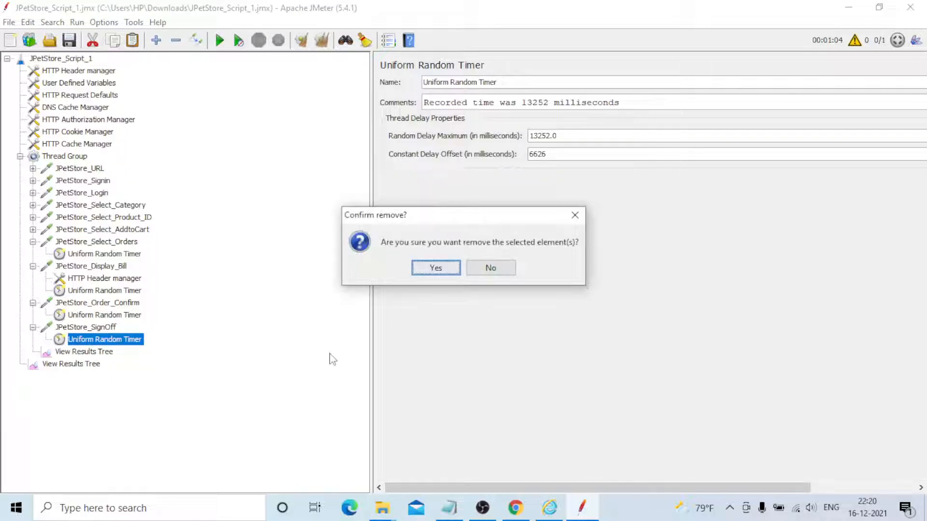
key("Return")
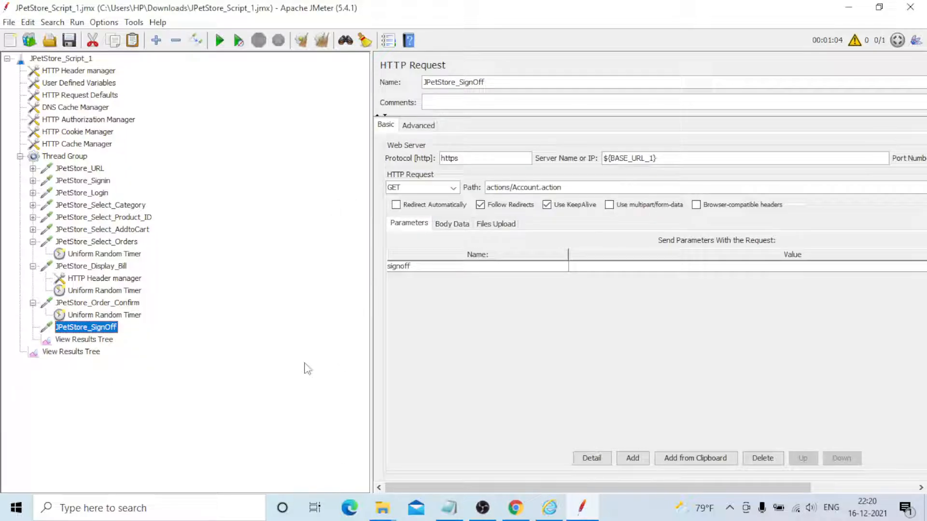
left_click(77, 315)
key("Delete")
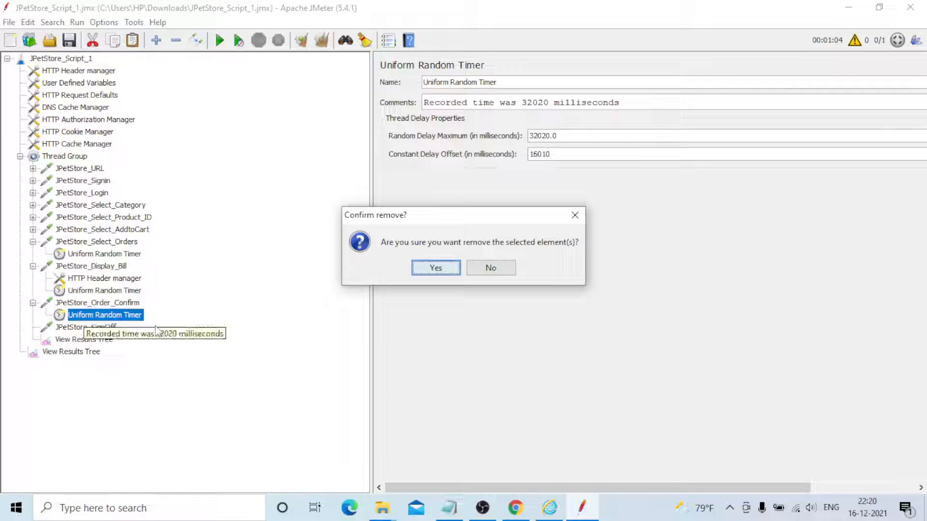
key("Return")
Remove the Uniform Random Timers from the JPetStore_Display_Bill and JPetStore_Select_Orders requests
left_click(82, 291)
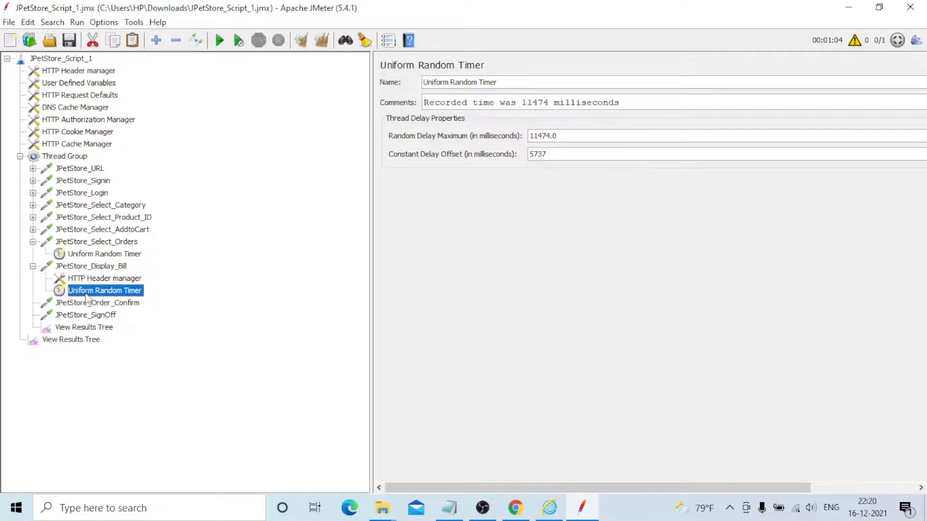
key("Delete")
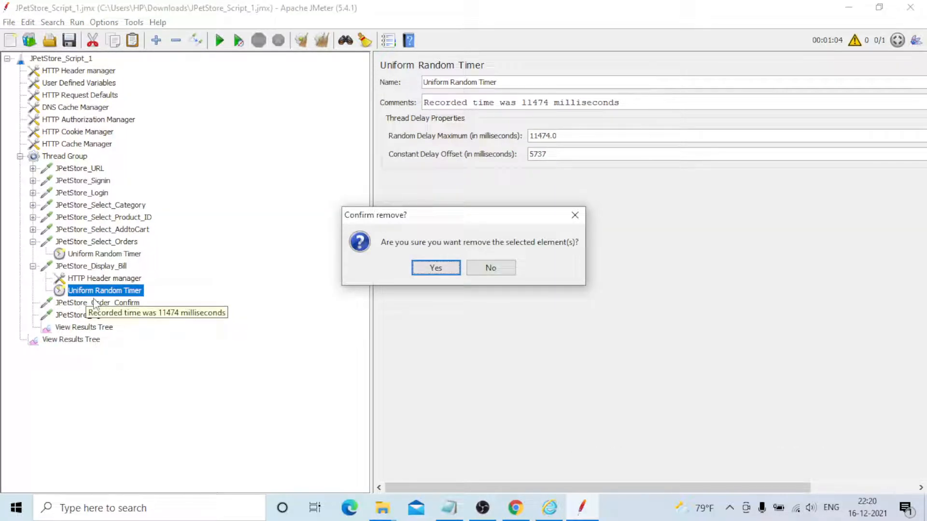
key("Return")
left_click(85, 255)
key("Delete")
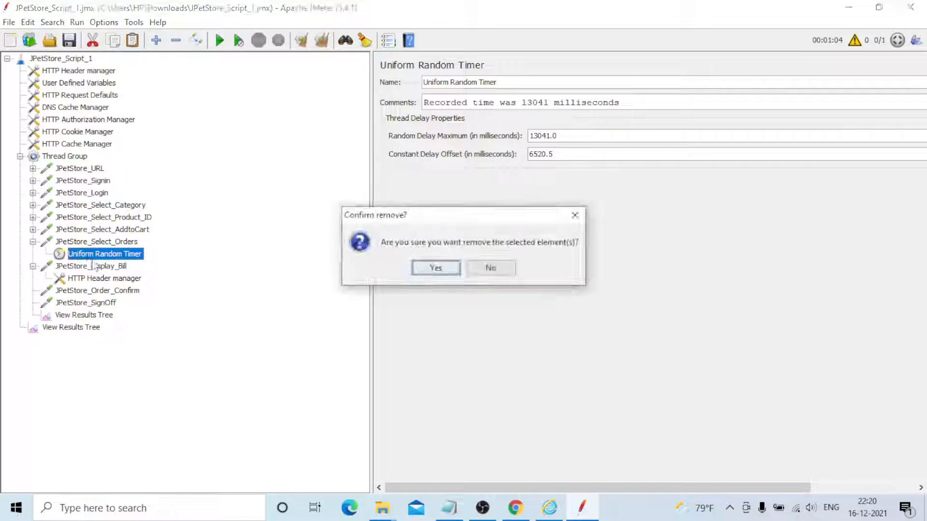
key("Return")
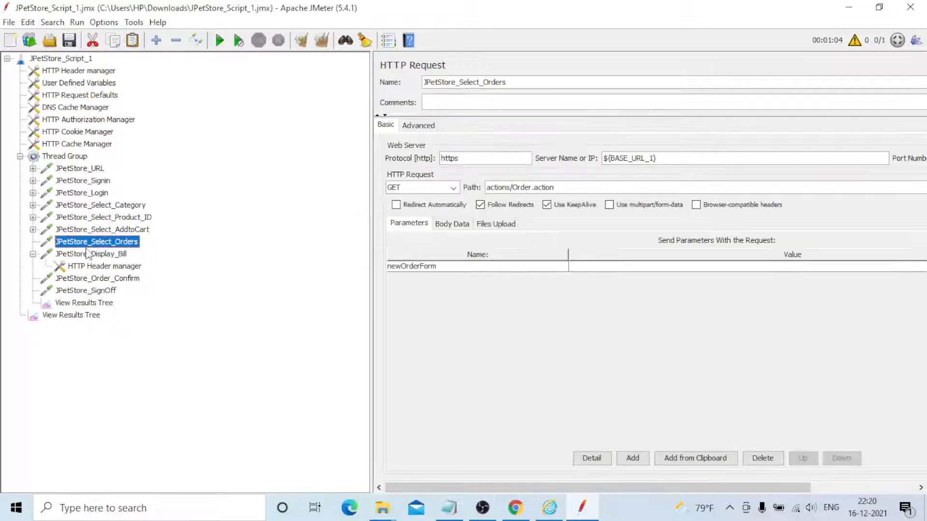
Remove the Uniform Random Timers from the JPetStore_Select_AddtoCart and JPetStore_Select_Product_ID requests
left_click(33, 230)
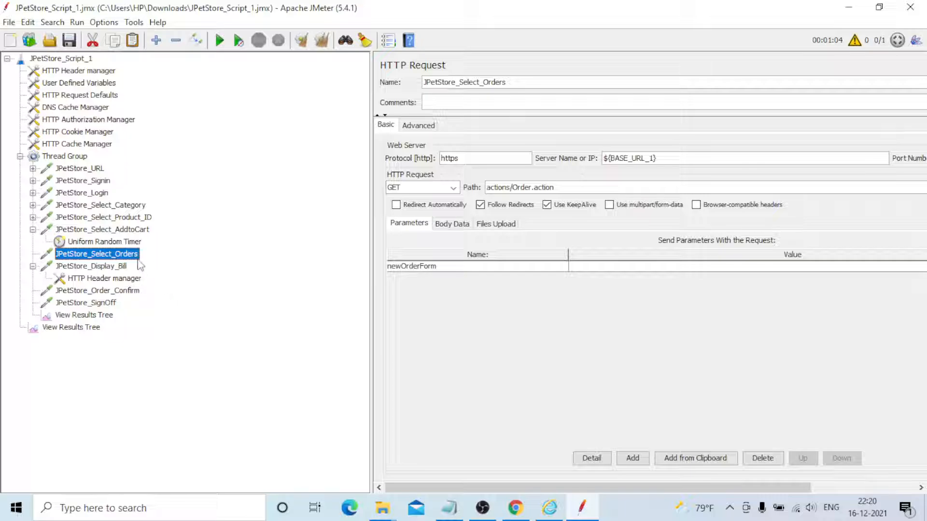
left_click(91, 243)
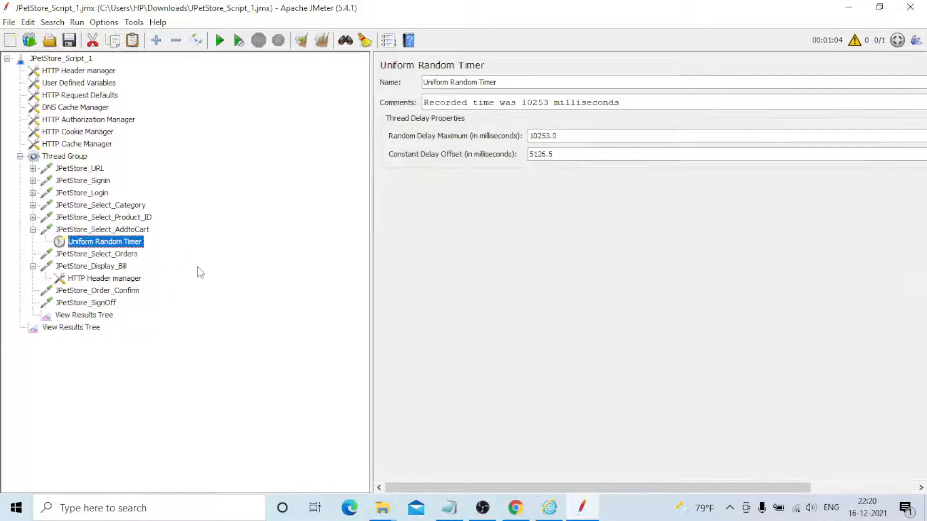
key("Delete")
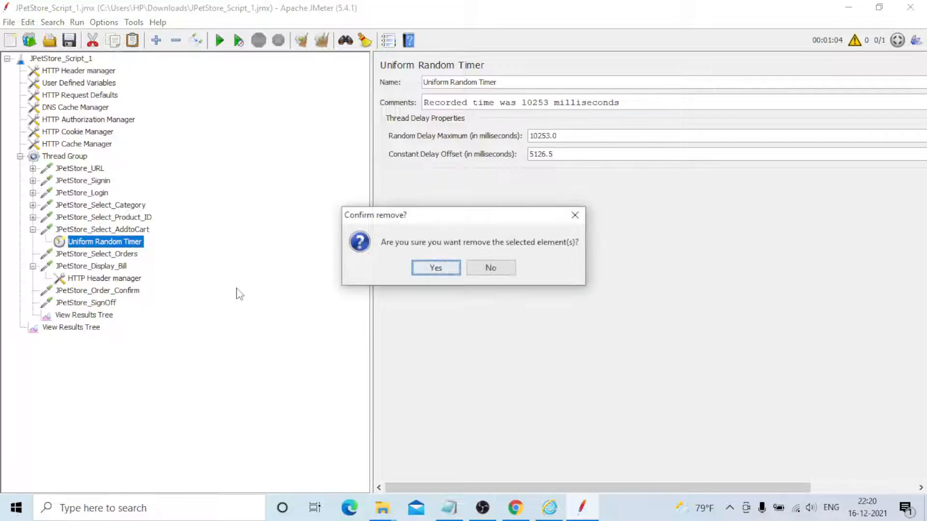
key("Return")
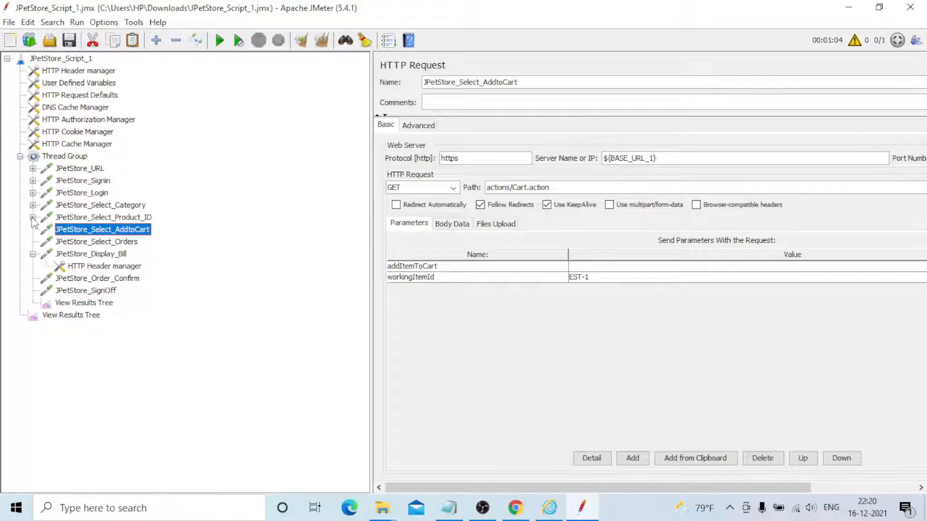
key("ctrl+z")
left_click(81, 231)
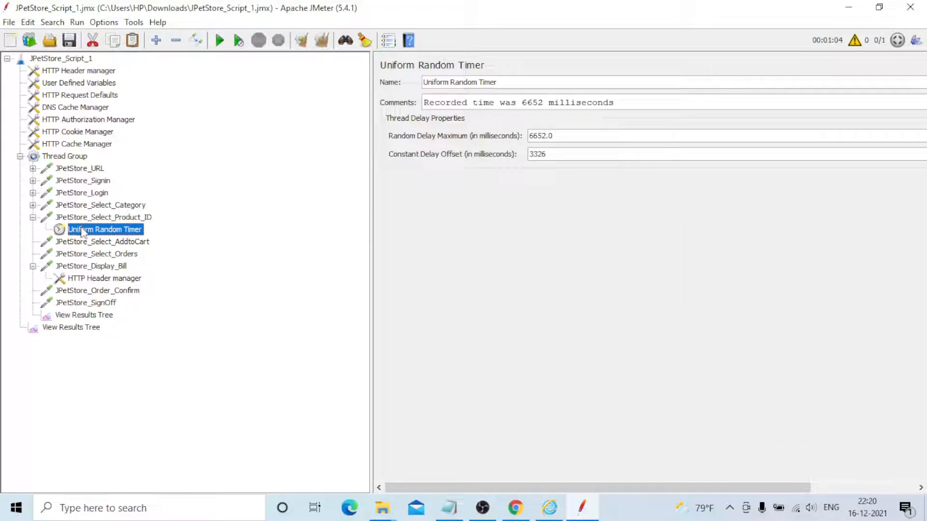
key("Delete")
key("Return")
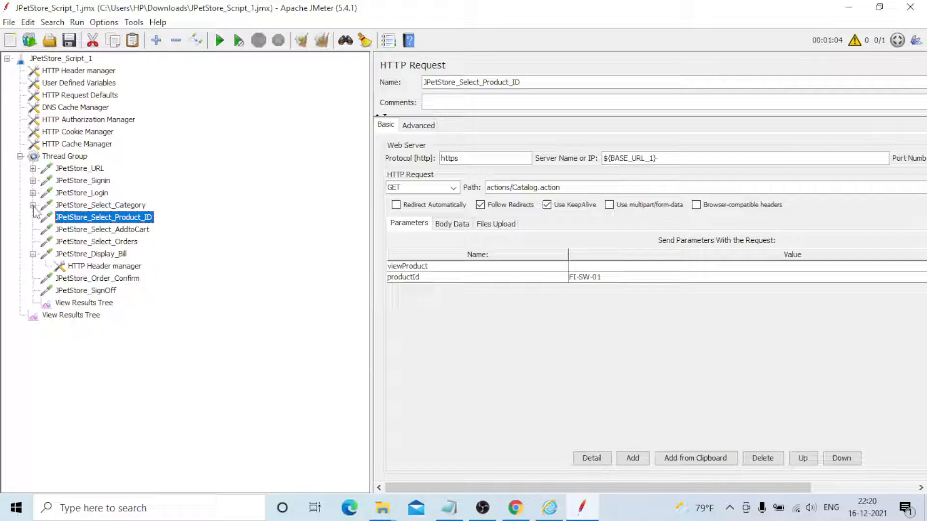
Remove the Uniform Random Timers from the JPetStore_Select_Category and JPetStore_Login requests
key("ctrl+z")
left_click(92, 219)
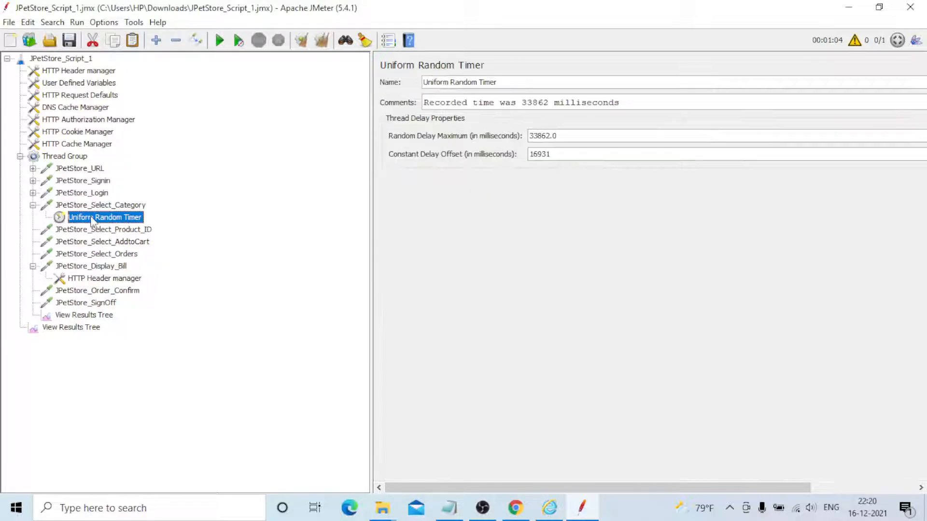
key("Delete")
key("Return")
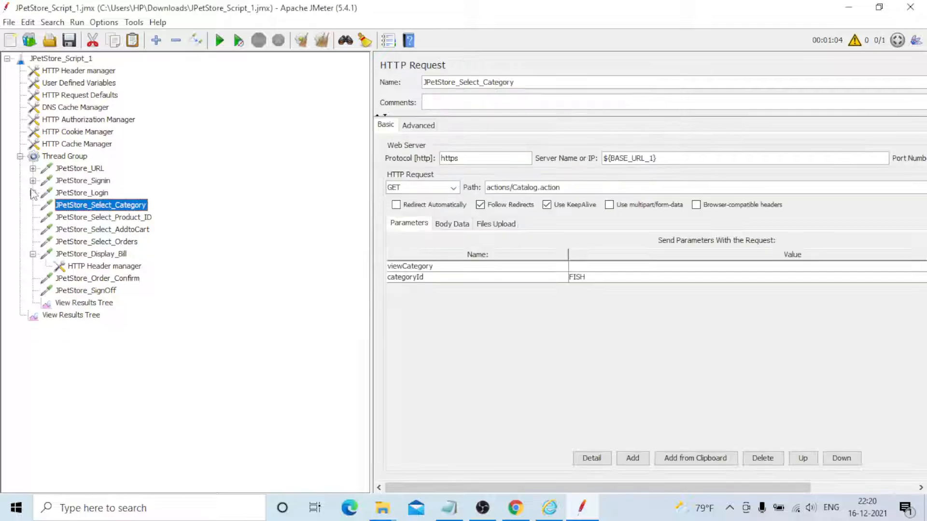
left_click(32, 193)
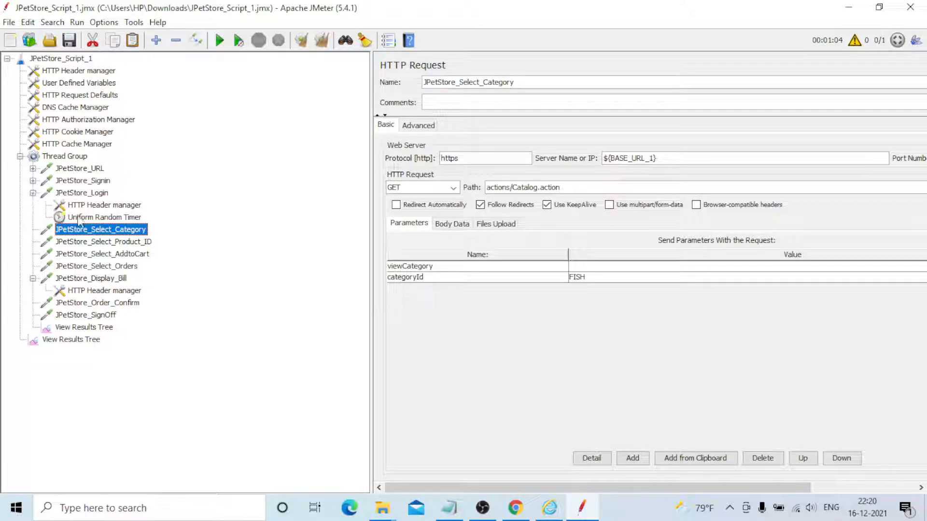
left_click(80, 218)
key("Delete")
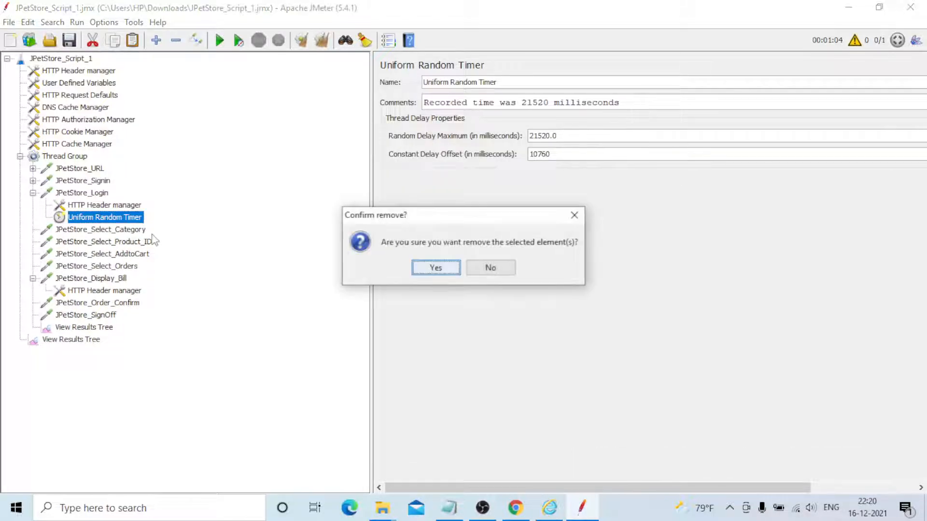
key("Return")
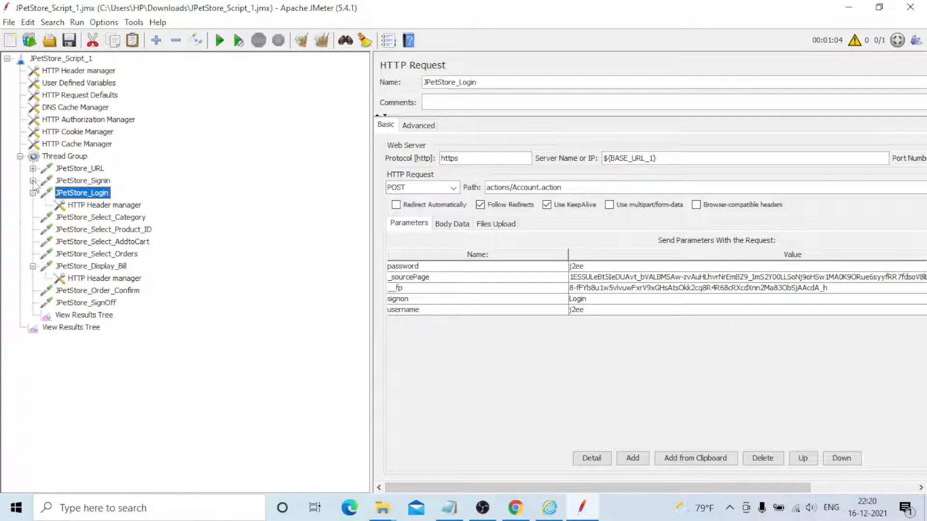
Remove the Uniform Random Timers from the JPetStore_Signin and JPetStore_URL requests
left_click(33, 180)
left_click(88, 193)
key("Delete")
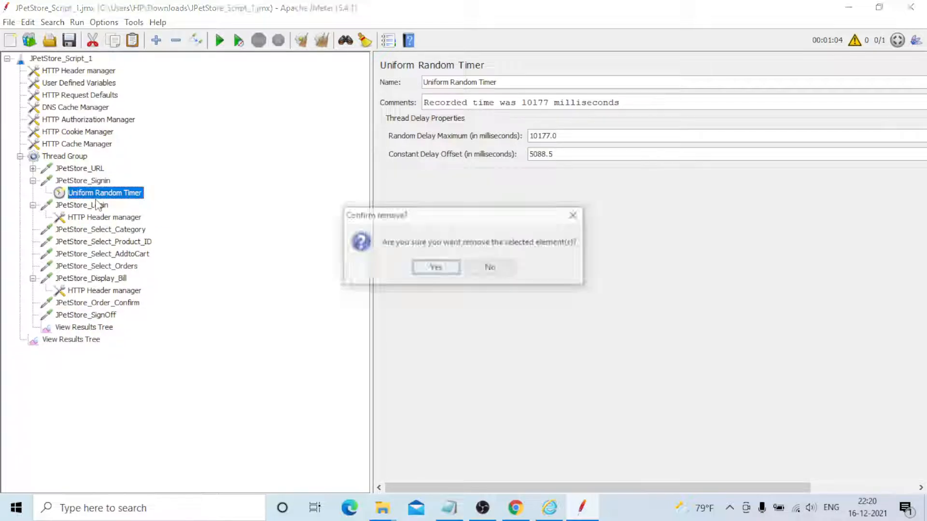
key("Return")
left_click(32, 168)
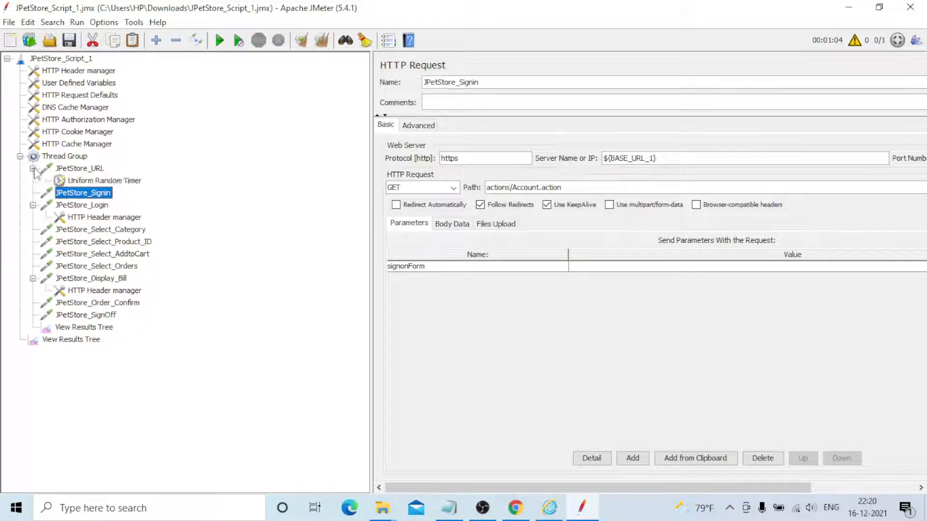
left_click(79, 181)
key("Delete")
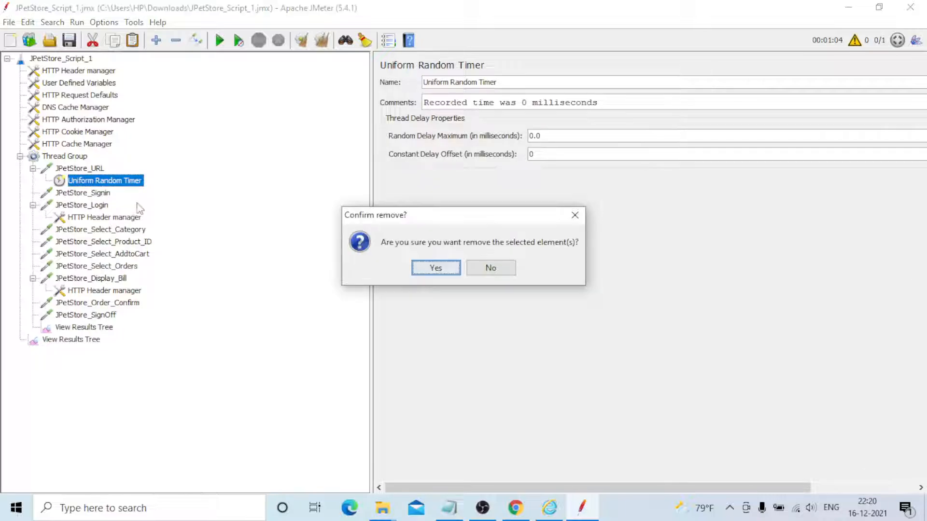
key("Return")
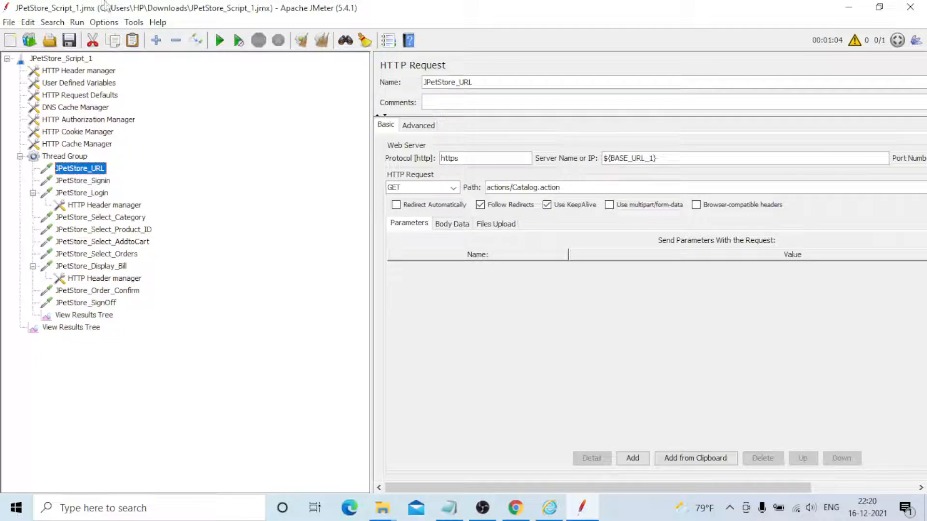
Collapse the JPetStore_Login and JPetStore_Display_Bill requests in the test plan tree
left_click(32, 193)
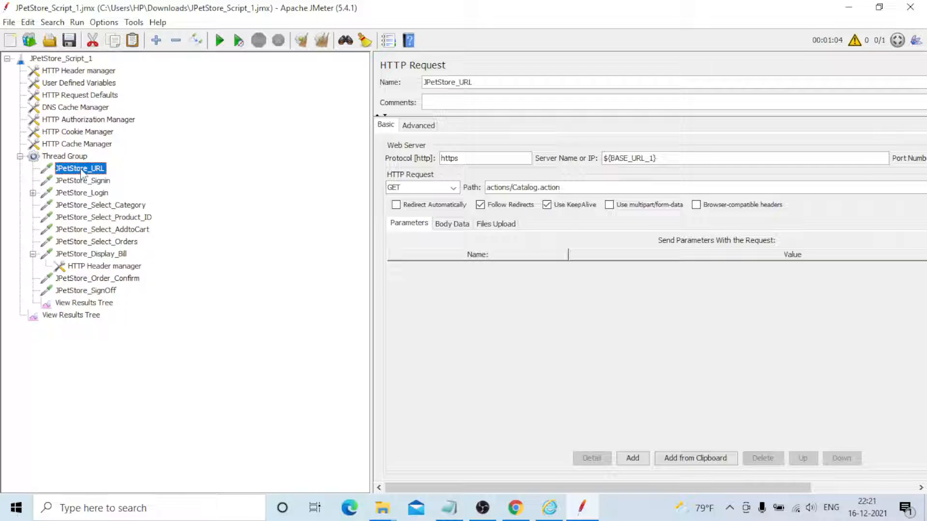
left_click(32, 254)
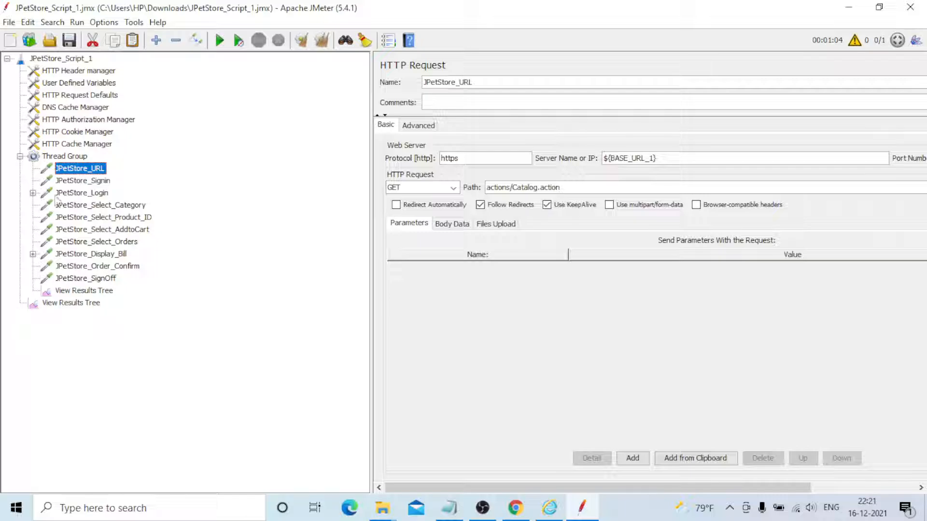
left_click(71, 194)
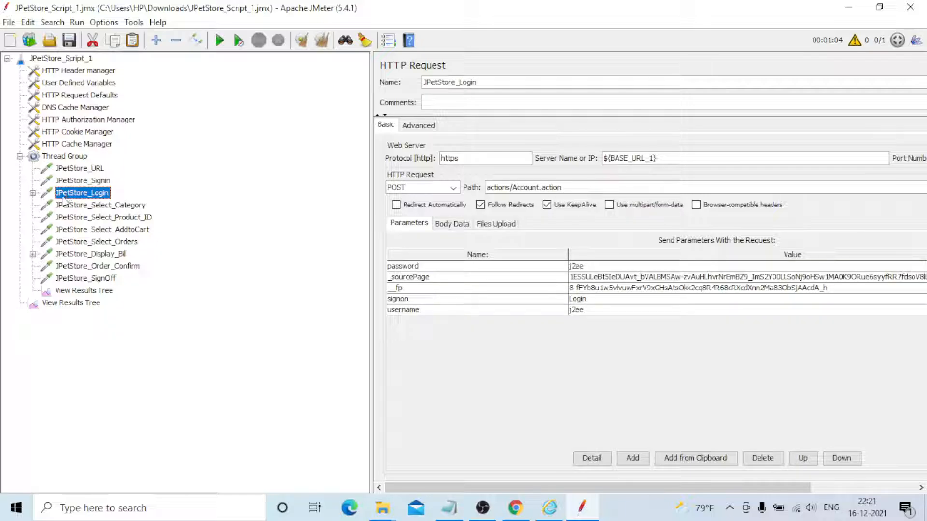
left_click(66, 207)
Add a Constant Timer with a thread delay of 1000 milliseconds under the JPetStore_URL request
left_click(78, 170)
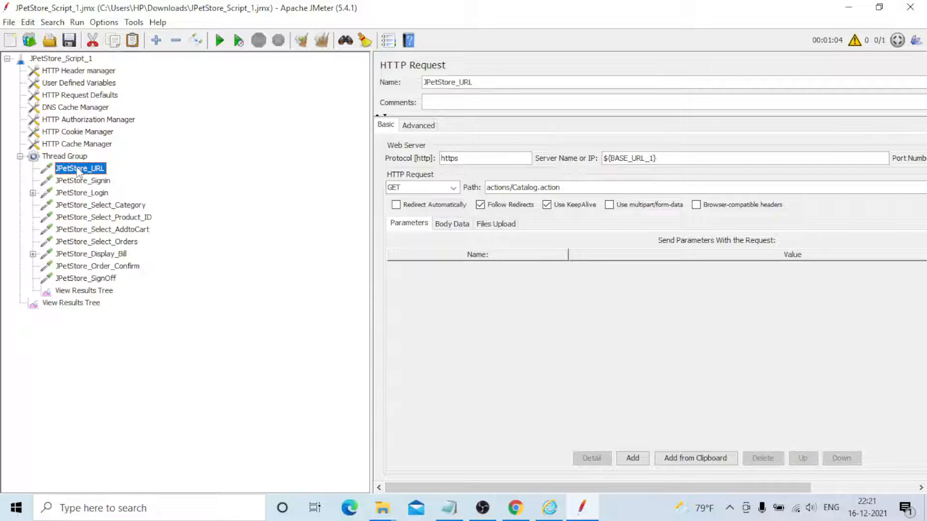
right_click(78, 172)
mouse_move(135, 184)
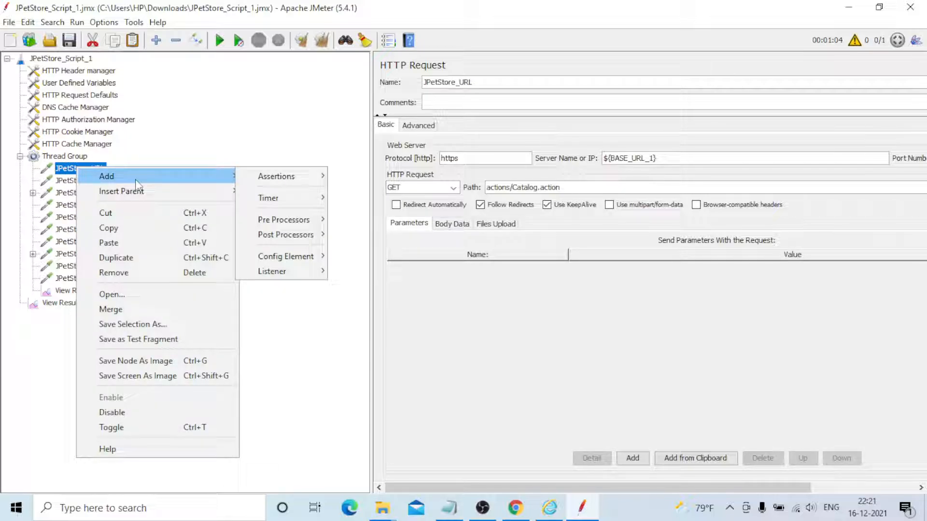
mouse_move(289, 198)
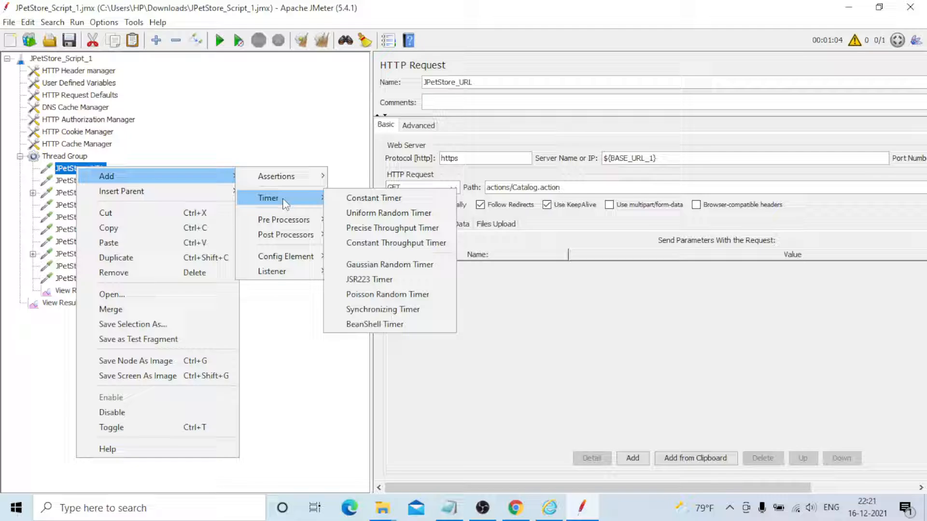
left_click(390, 203)
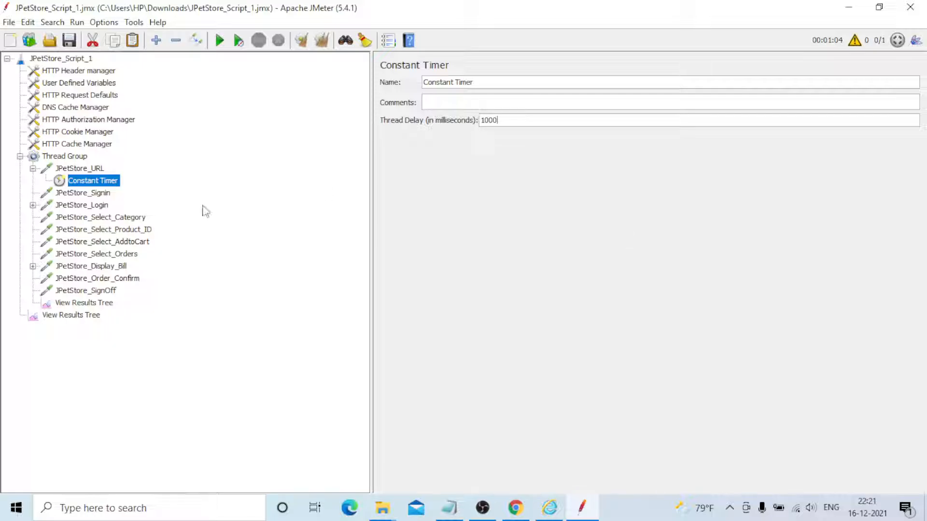
Copy the Constant Timer of JPetStore_URL and paste it into each of the other requests, from JPetStore_Signin through JPetStore_SignOff
left_click(91, 195)
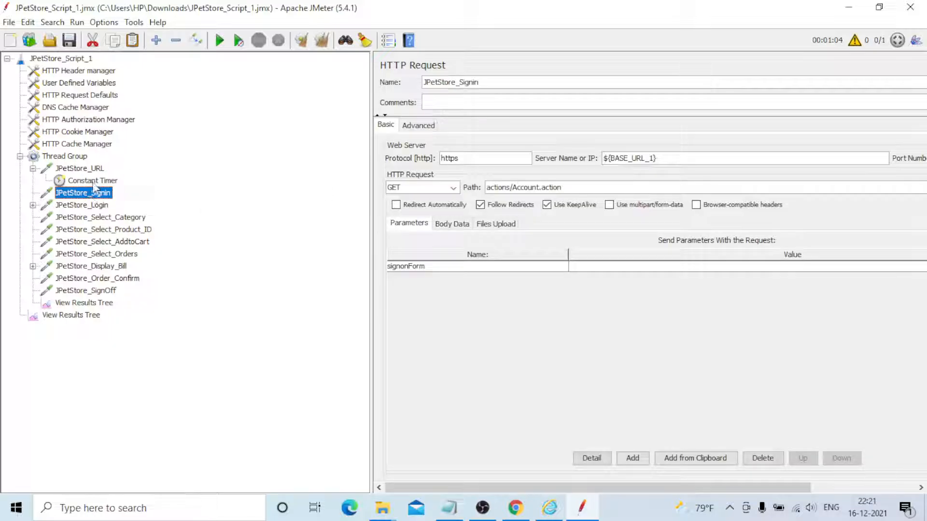
left_click(94, 186)
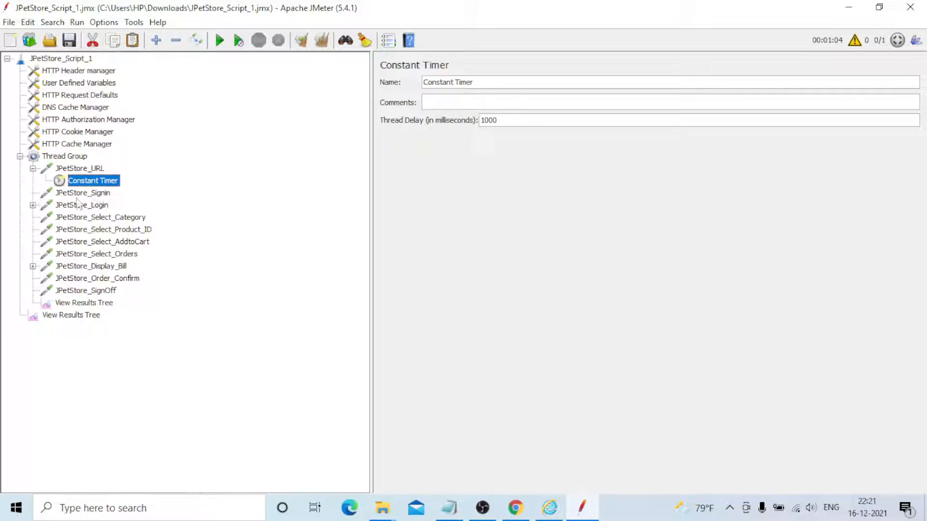
left_click(82, 196)
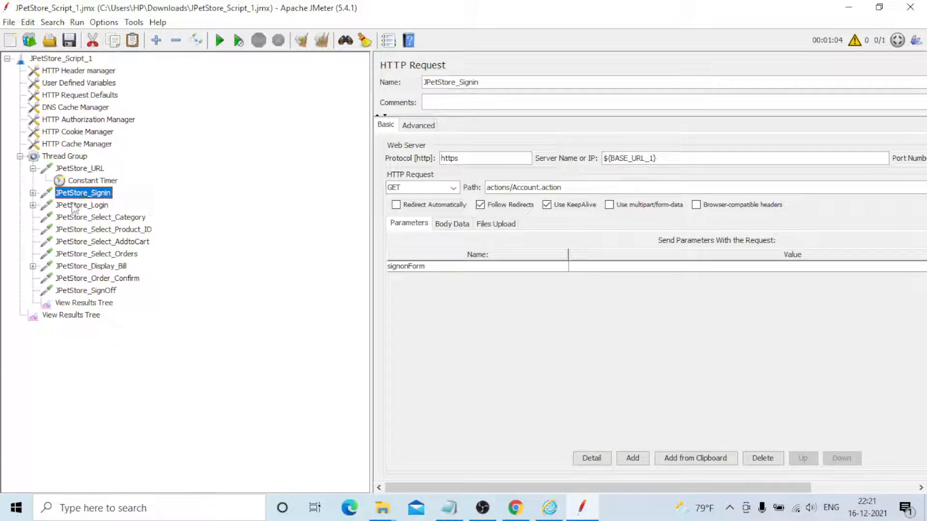
left_click(76, 209)
left_click(77, 219)
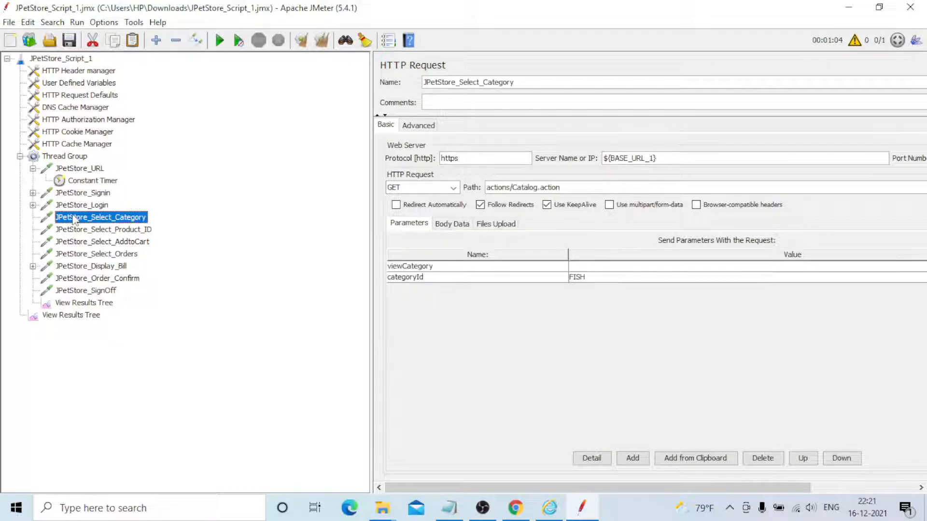
left_click(77, 231)
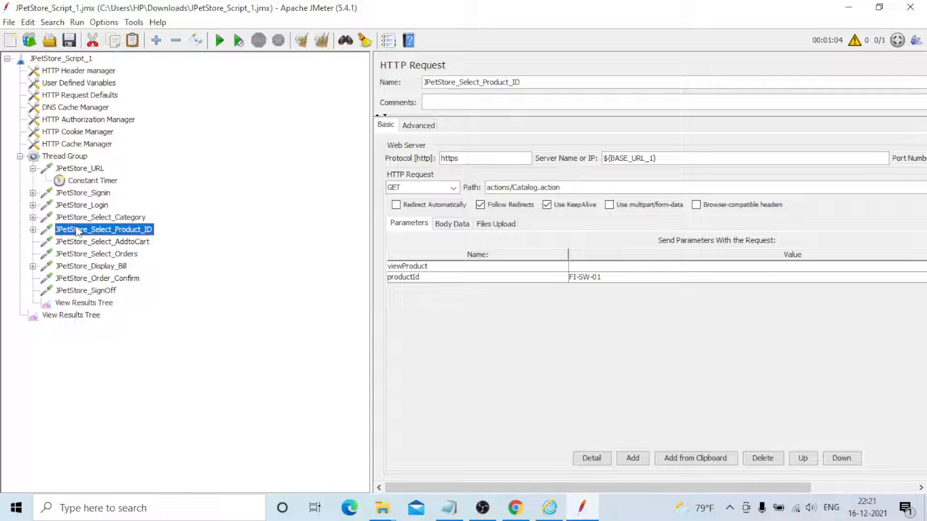
left_click(78, 243)
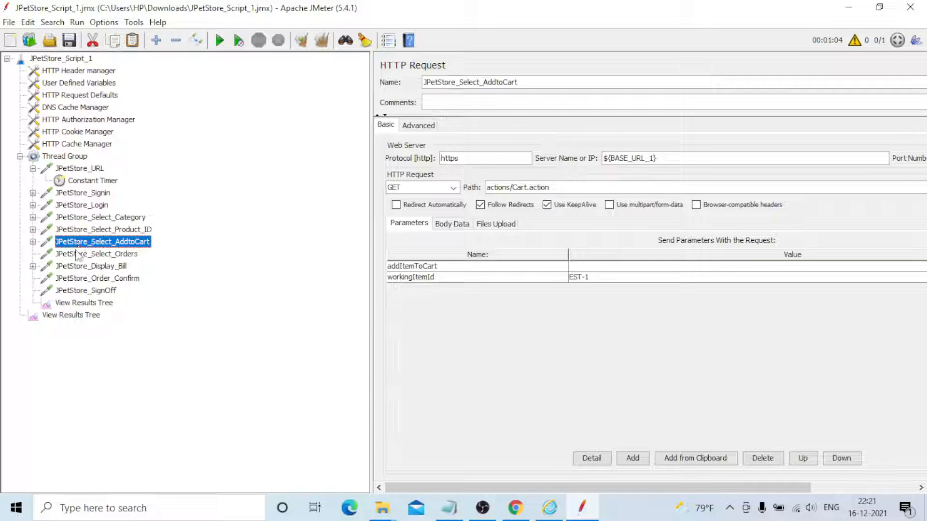
left_click(77, 255)
left_click(79, 267)
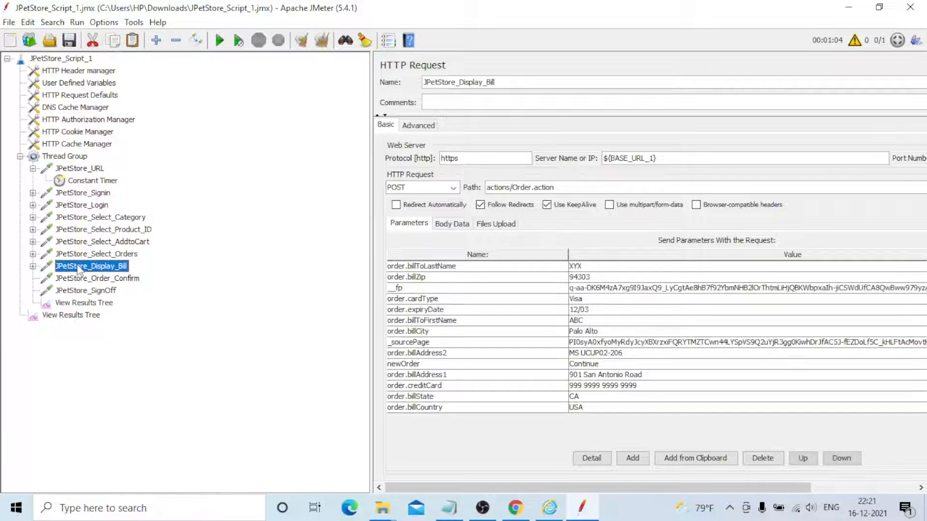
left_click(75, 280)
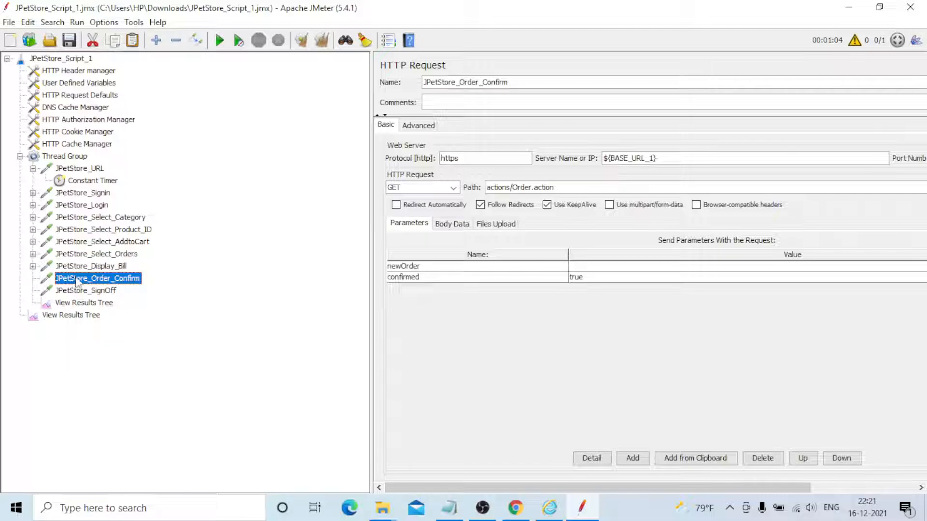
left_click(76, 291)
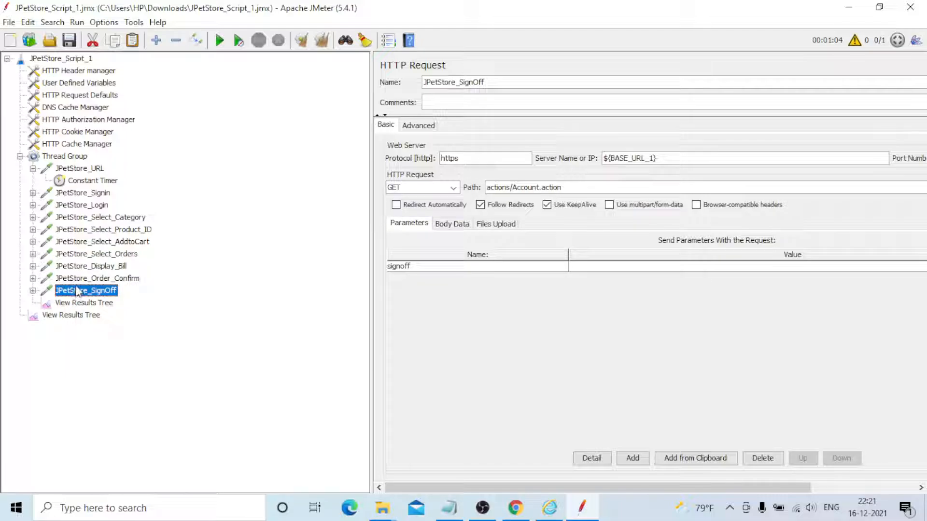
Expand all requests from JPetStore_SignOff up to JPetStore_Signin to show their Constant Timers
left_click(33, 290)
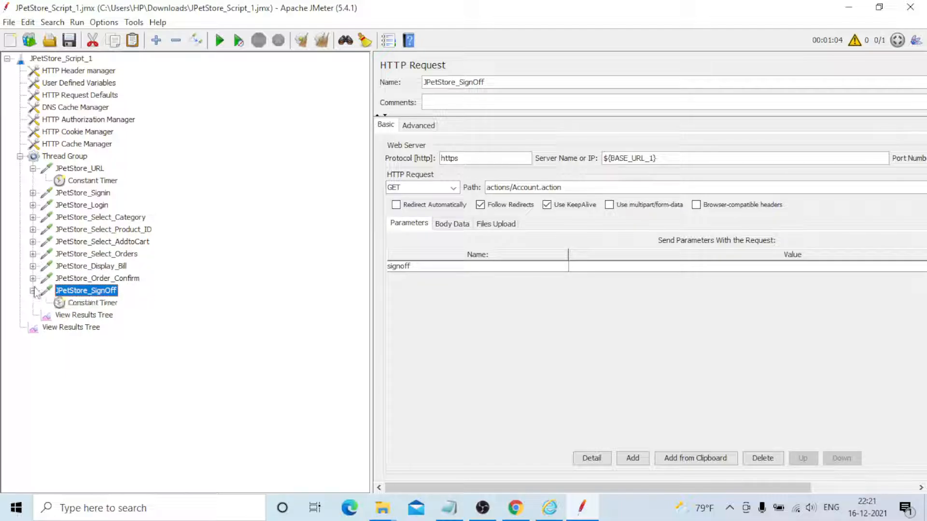
left_click(32, 278)
left_click(32, 266)
left_click(32, 254)
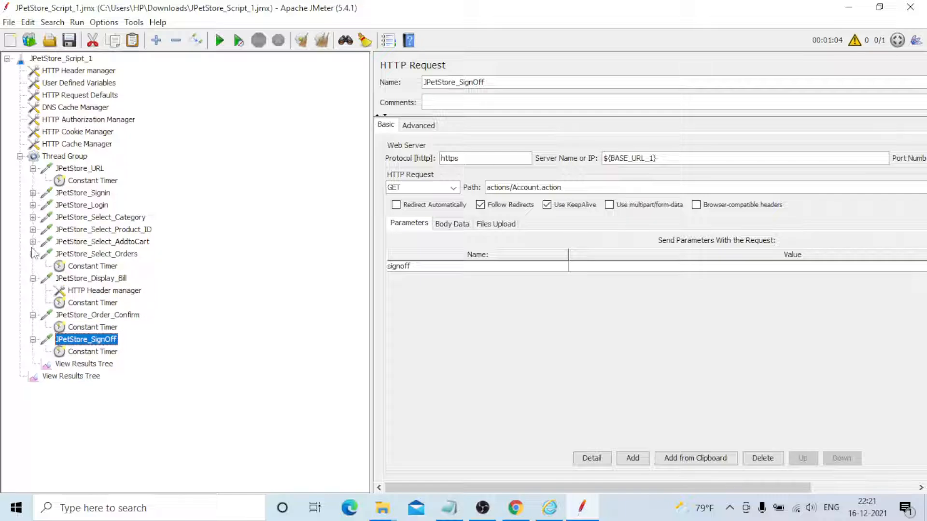
left_click(32, 241)
left_click(32, 230)
left_click(33, 217)
left_click(33, 205)
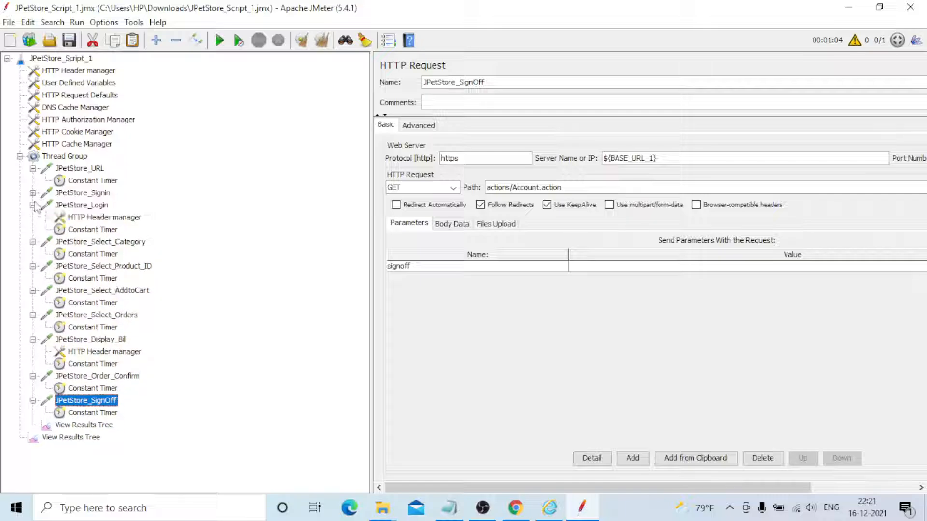
left_click(32, 192)
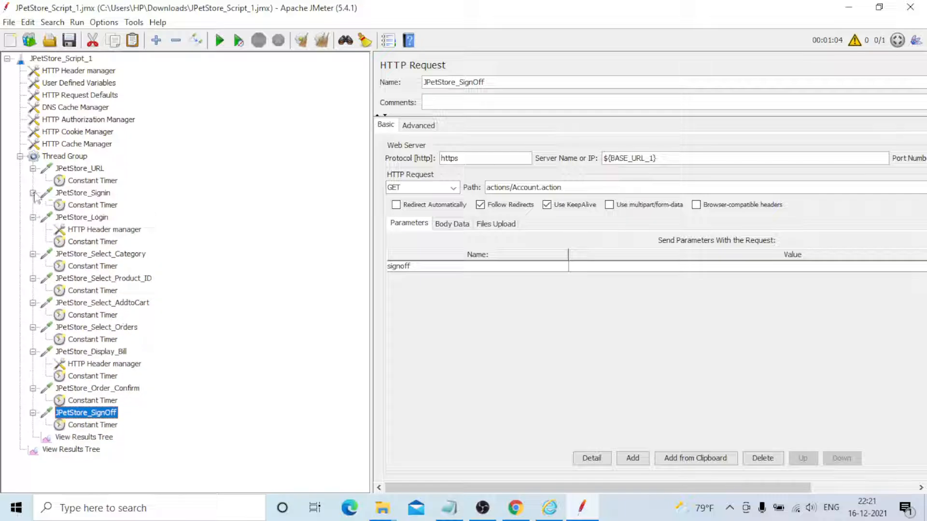
Check the thread delay of the Constant Timer under each request, from JPetStore_SignOff up to JPetStore_URL
left_click(88, 426)
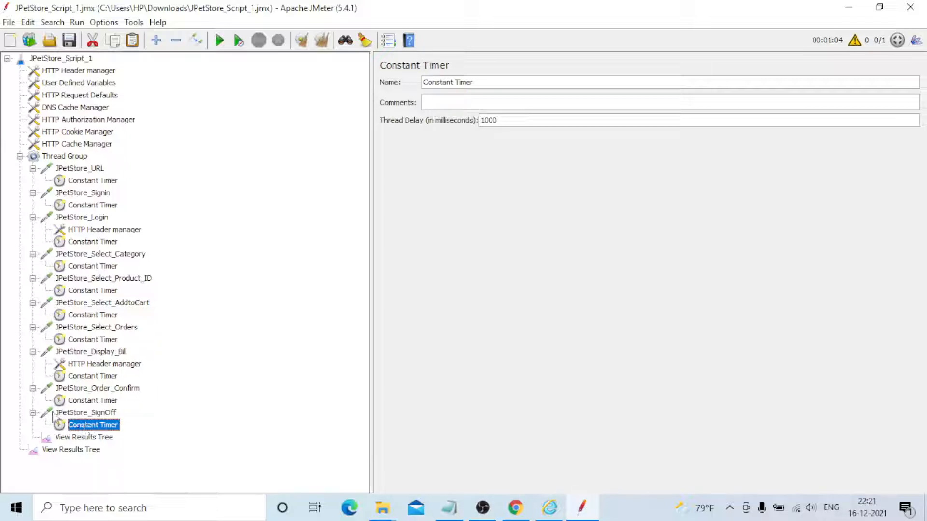
left_click(86, 400)
left_click(84, 376)
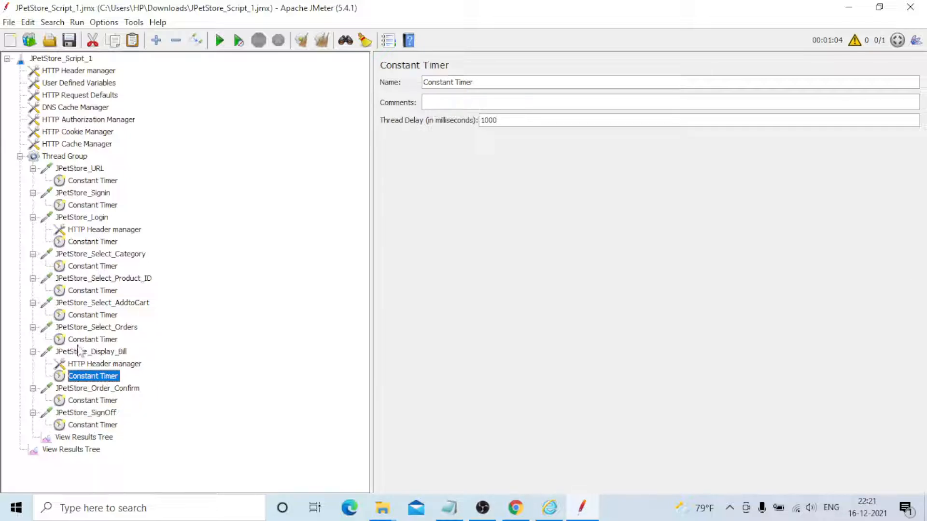
left_click(82, 339)
left_click(84, 314)
left_click(88, 291)
left_click(89, 267)
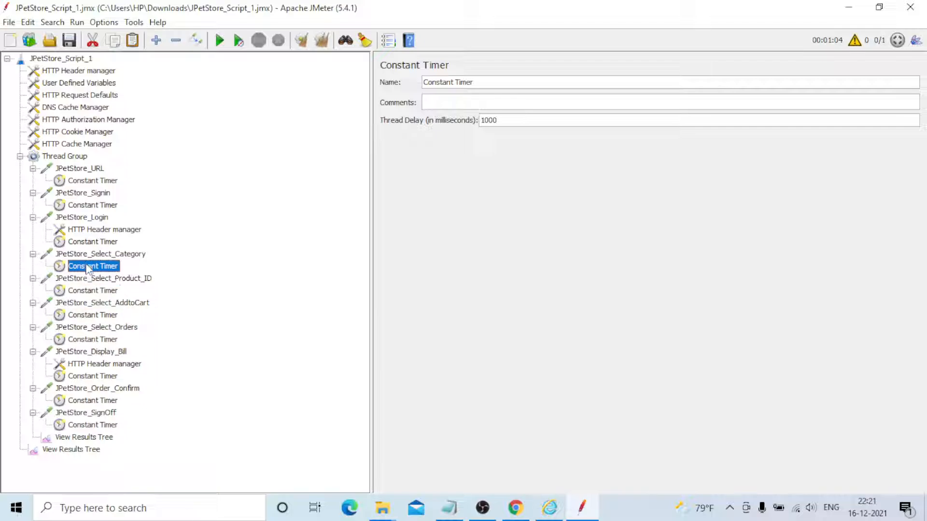
left_click(88, 241)
left_click(88, 205)
left_click(87, 181)
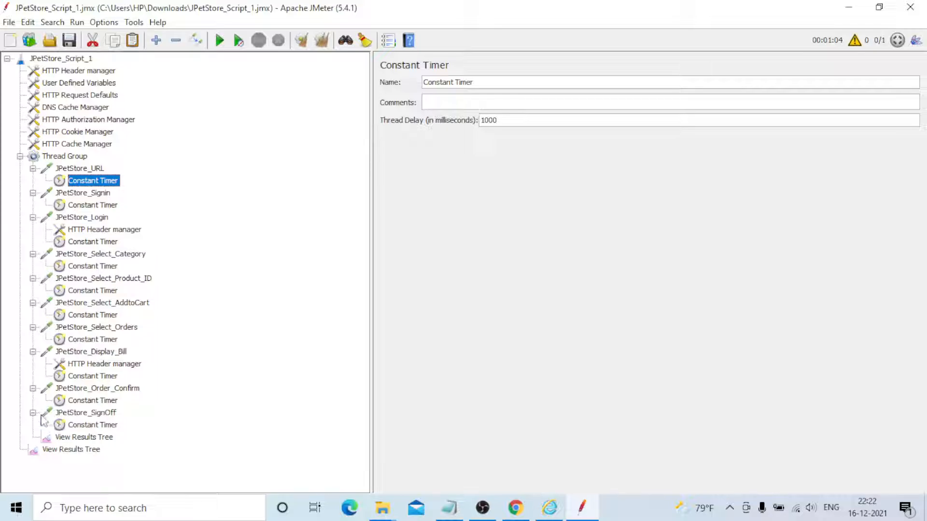
Collapse all requests in the Thread Group, from JPetStore_URL down to JPetStore_SignOff
left_click(33, 168)
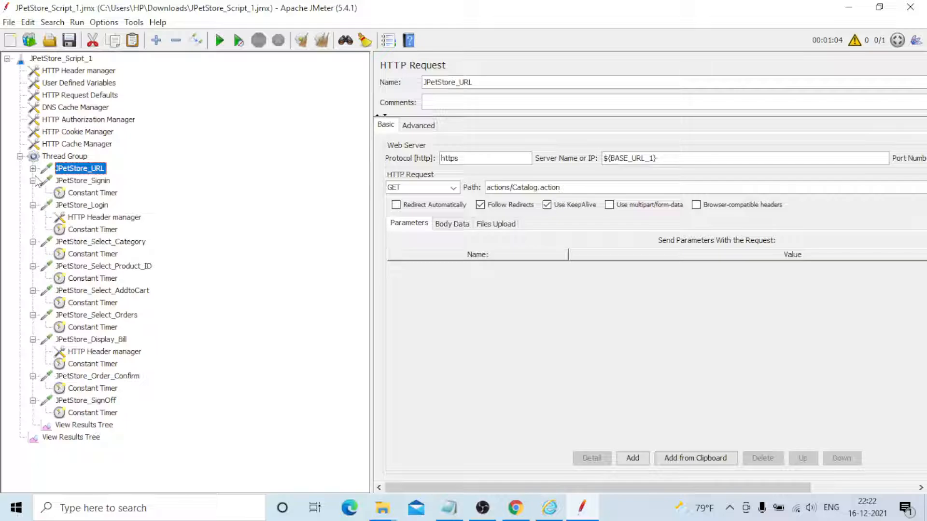
left_click(33, 180)
left_click(32, 192)
left_click(33, 206)
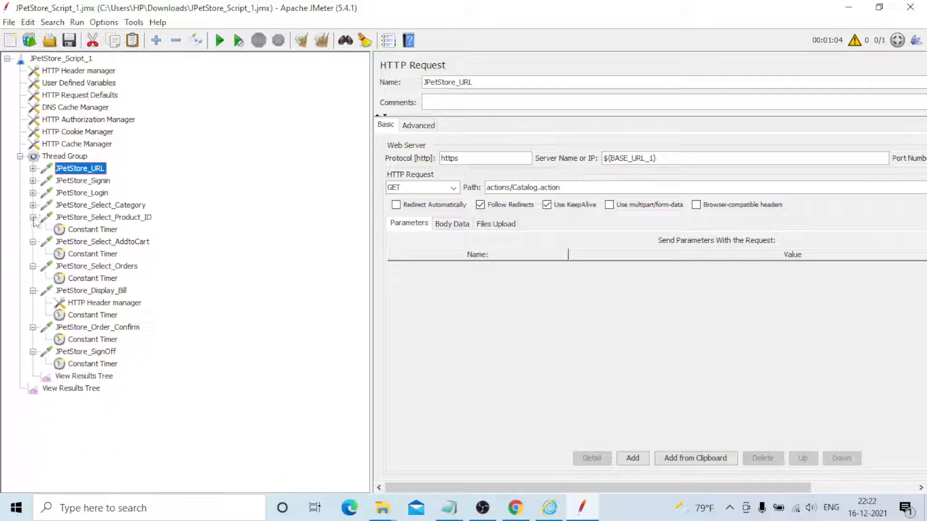
left_click(32, 217)
left_click(33, 229)
left_click(33, 241)
left_click(32, 254)
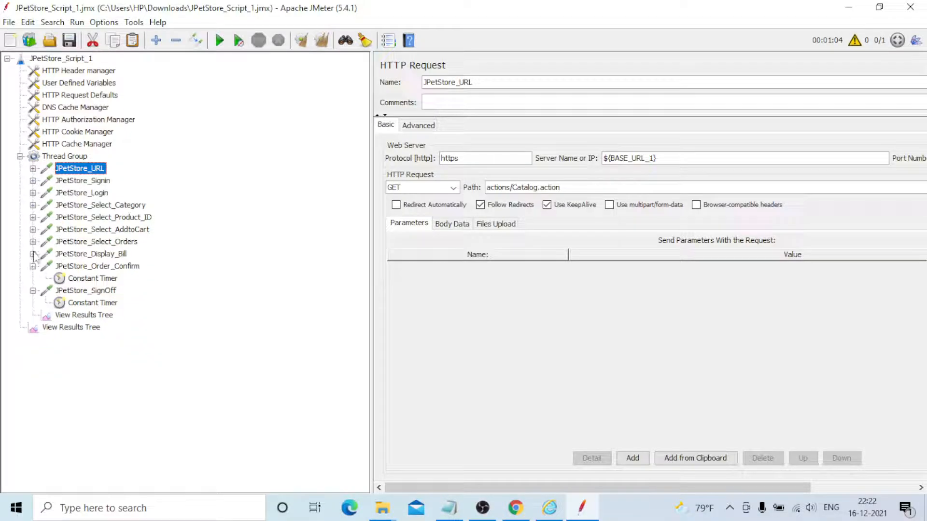
left_click(32, 266)
left_click(33, 278)
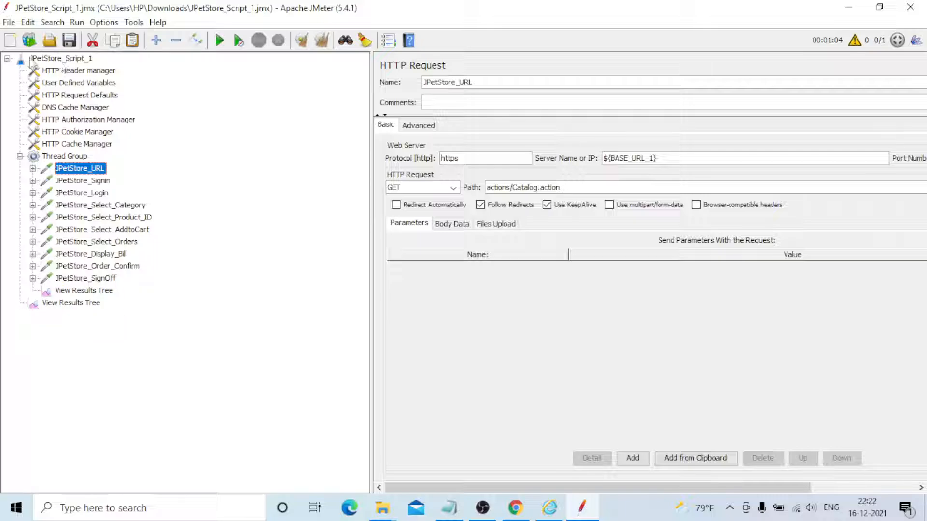
Narrow the test tree pane and enable running tearDown Thread Groups after shutdown of main threads for the JPetStore_Script_1 test plan
left_click(30, 60)
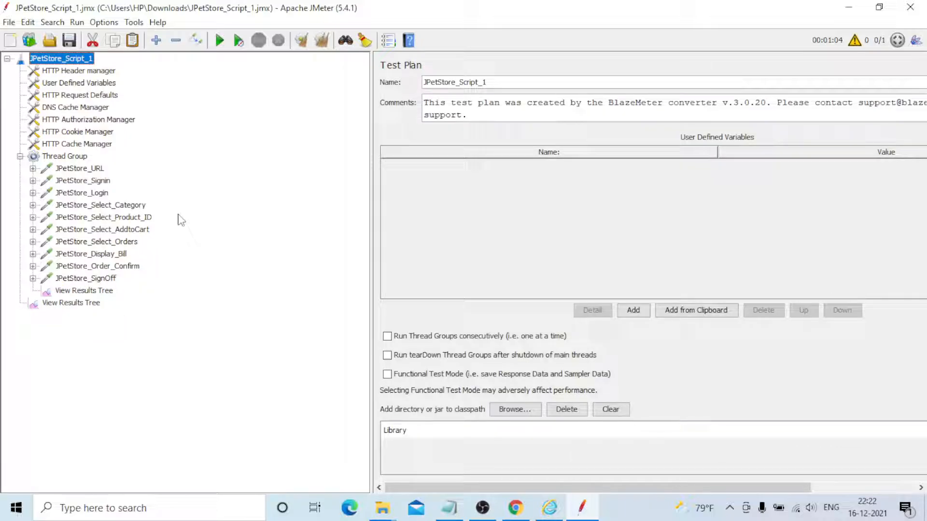
left_click_drag(373, 129, 181, 130)
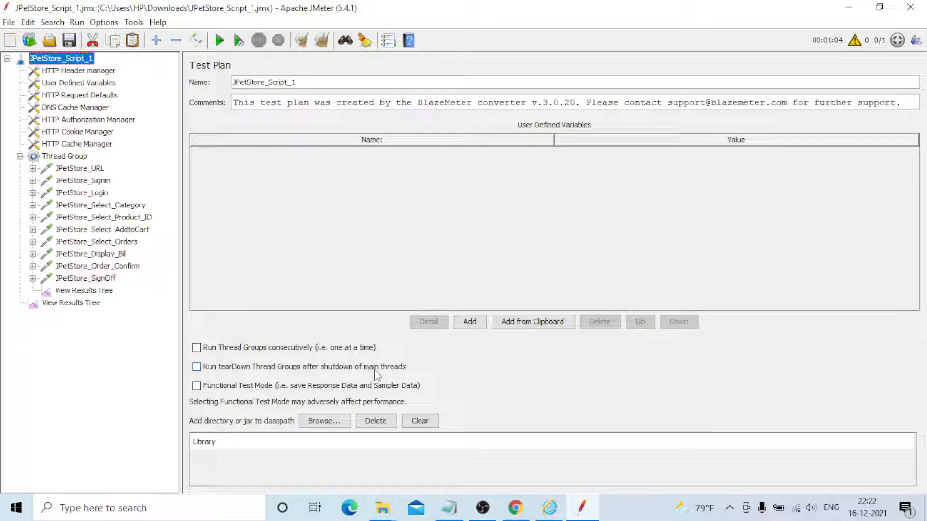
left_click(197, 366)
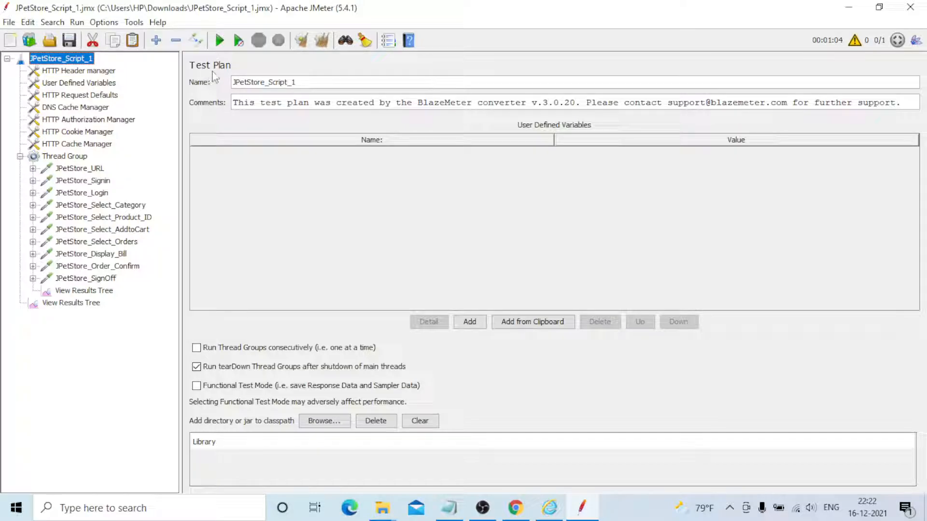
Review the plan-level HTTP Header manager and User Defined Variables, and check how JPetStore_URL uses the BASE_URL_1 variable
left_click(62, 72)
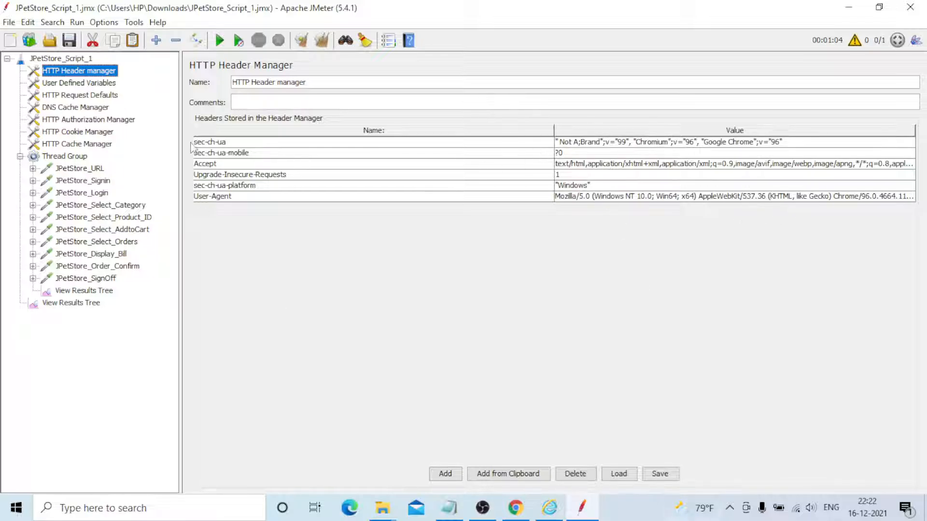
left_click(66, 87)
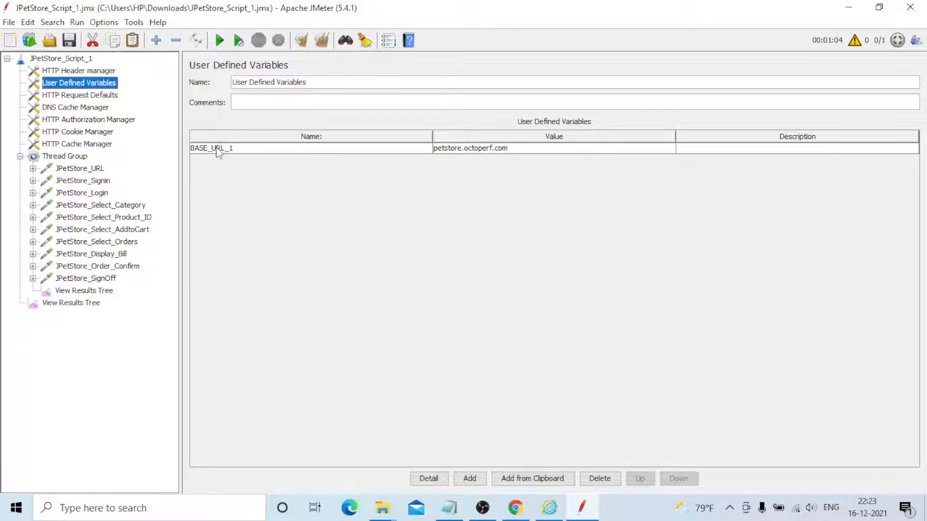
left_click(81, 169)
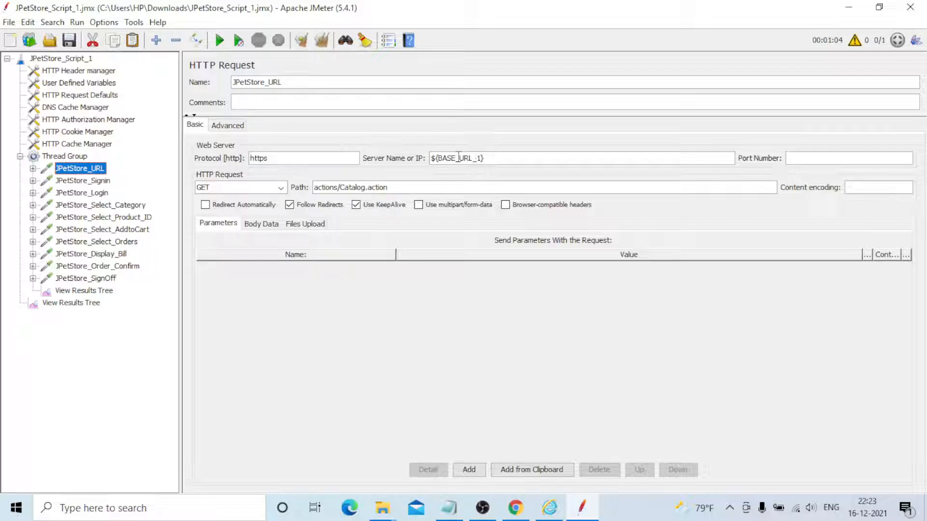
left_click(81, 83)
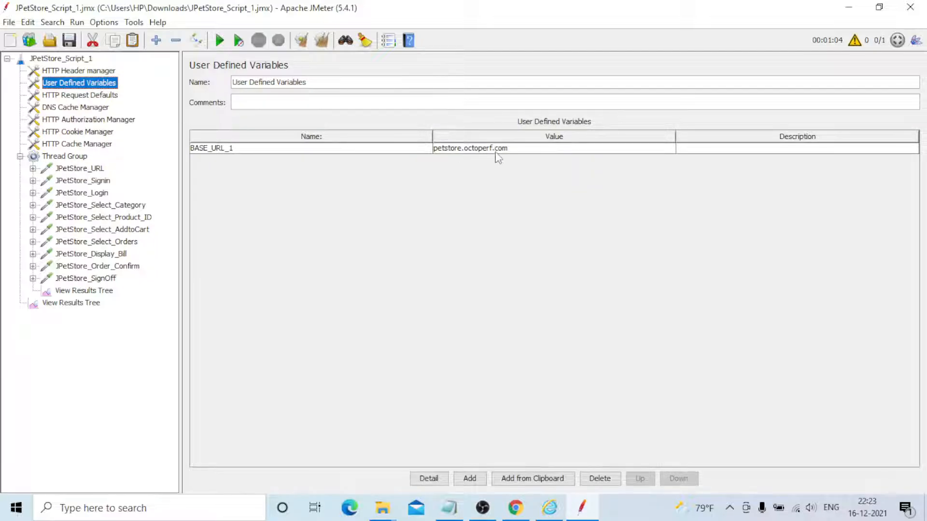
Delete the HTTP Request Defaults and the HTTP Authorization Manager from the test plan, keeping the DNS Cache Manager
left_click(77, 99)
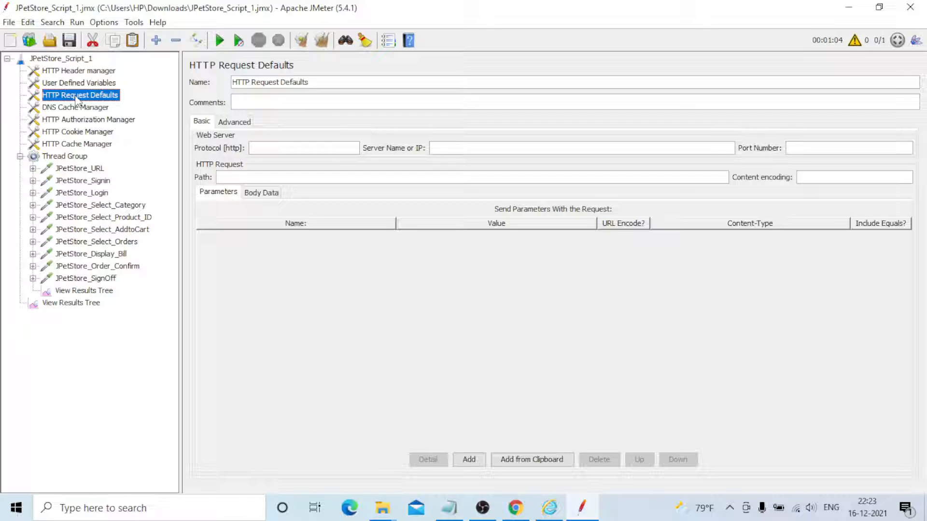
key("Delete")
key("Return")
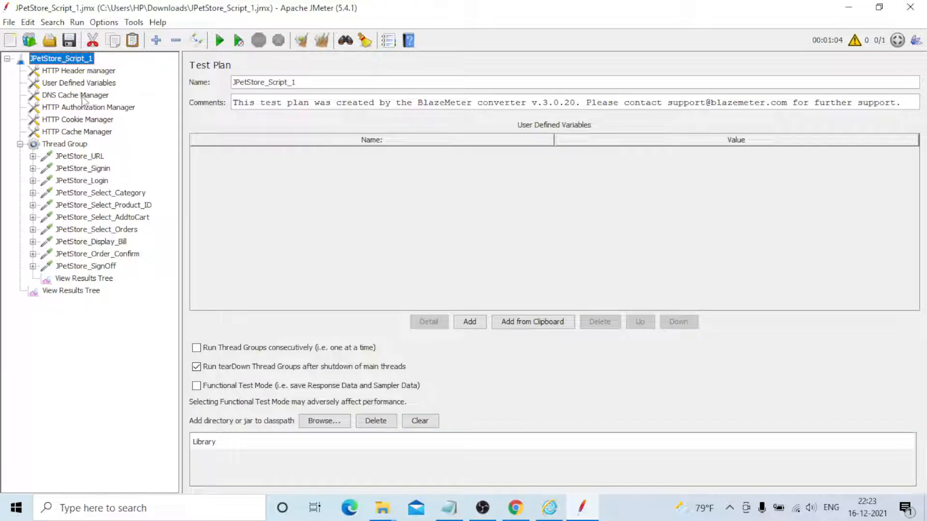
left_click(83, 99)
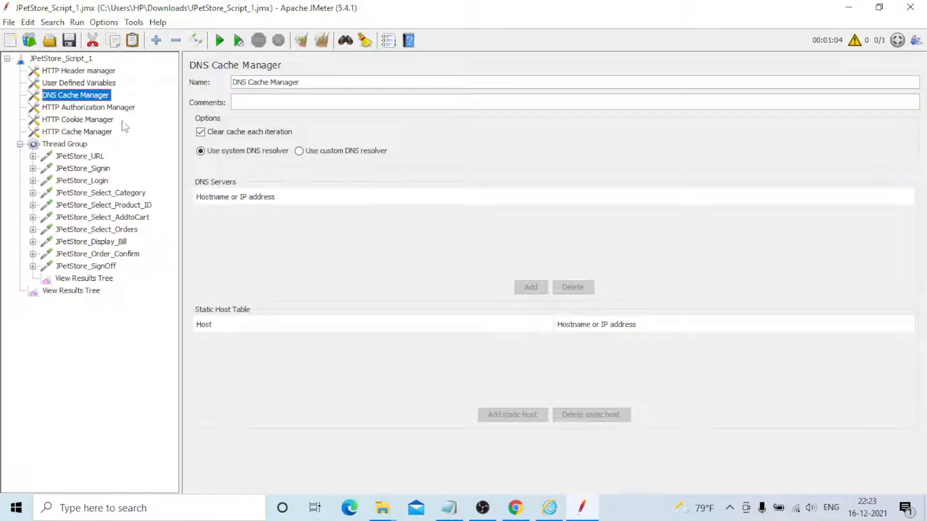
left_click(108, 108)
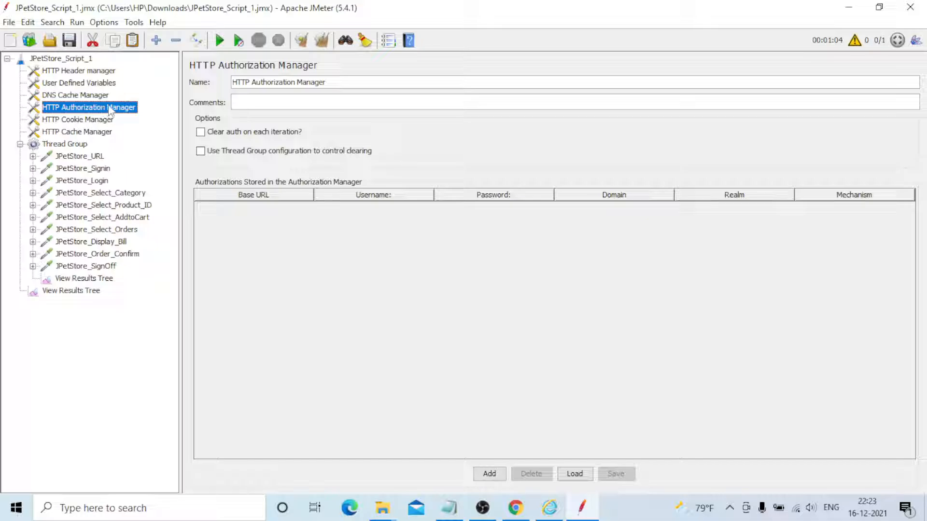
key("Delete")
key("Return")
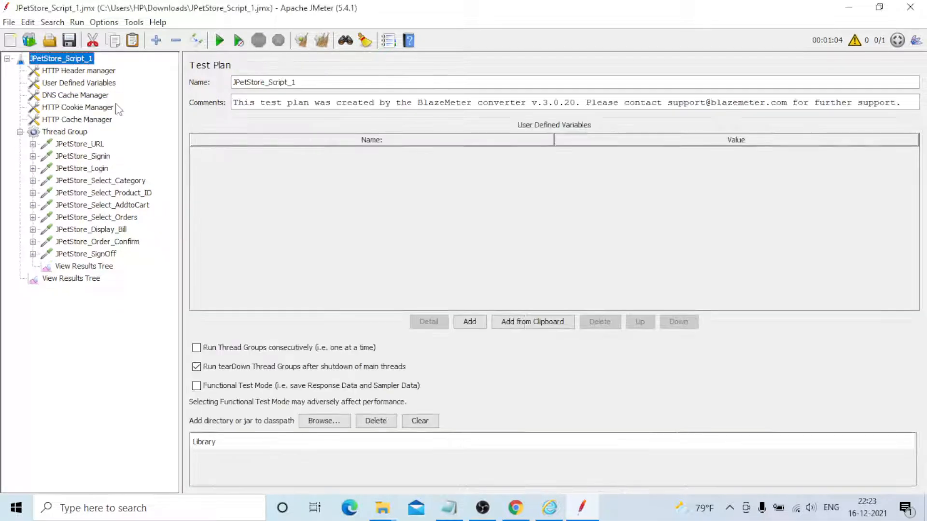
Review the settings of the HTTP Cookie Manager, HTTP Cache Manager and Thread Group, and view both View Results Tree listeners
left_click(110, 108)
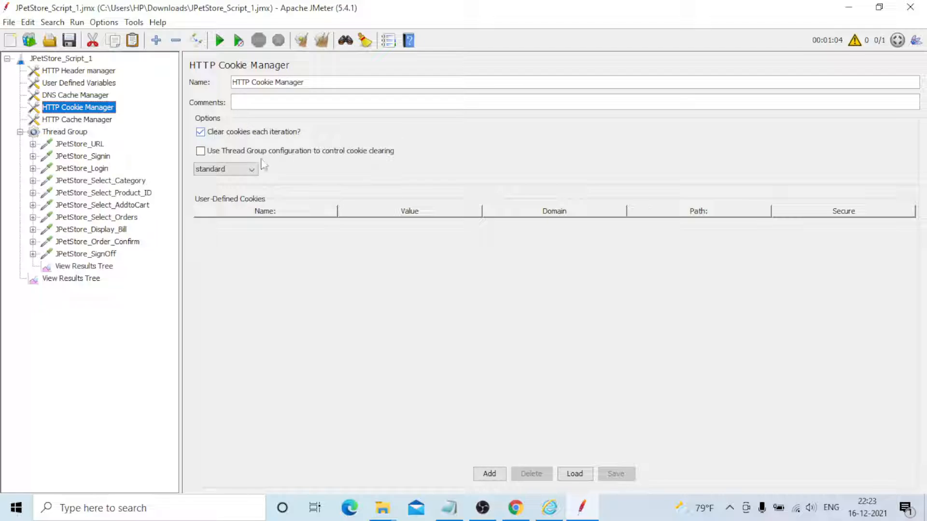
left_click(96, 120)
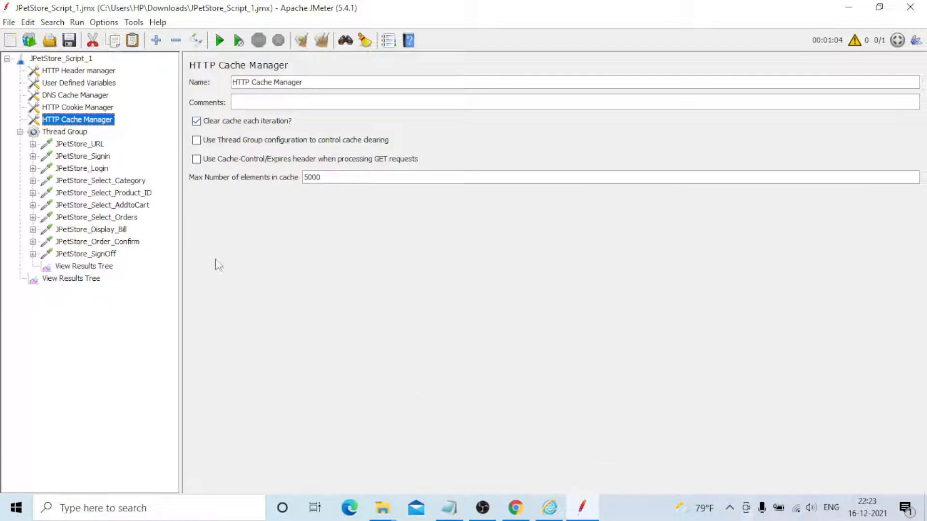
left_click(85, 135)
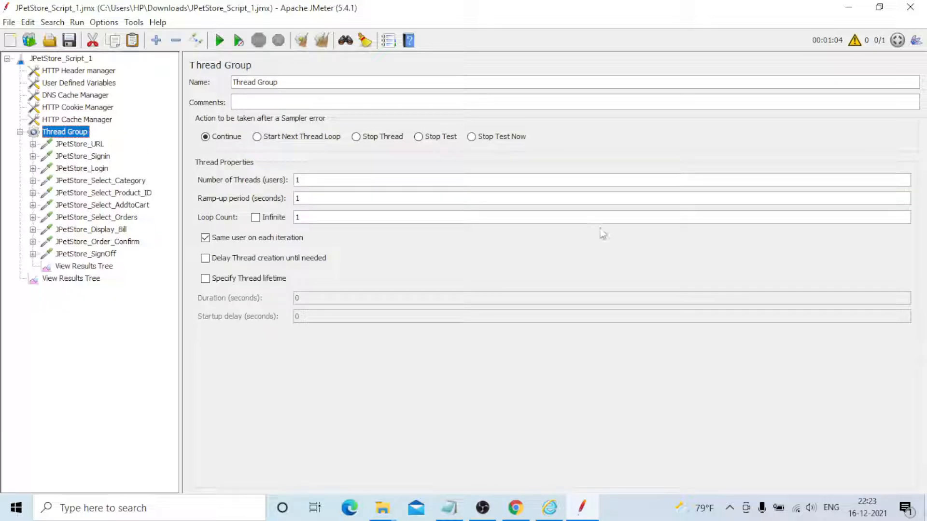
left_click(68, 277)
left_click(73, 267)
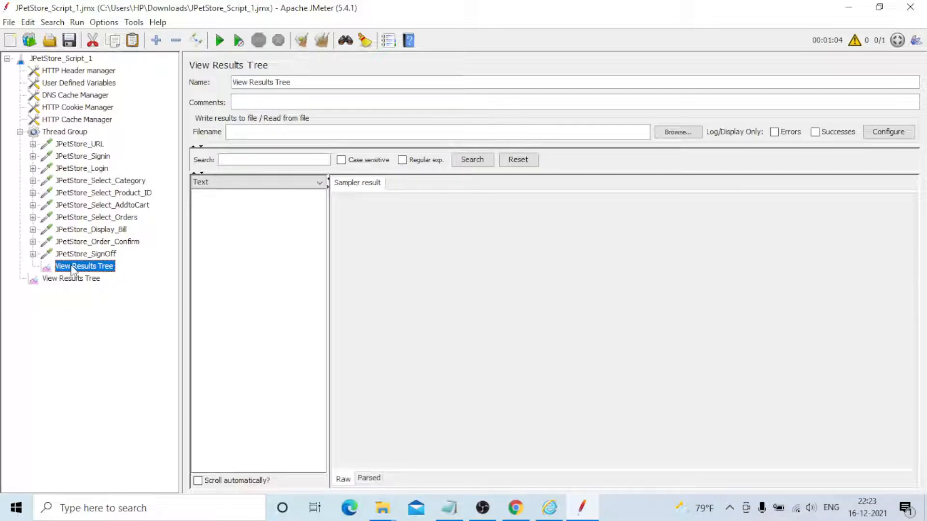
left_click(72, 279)
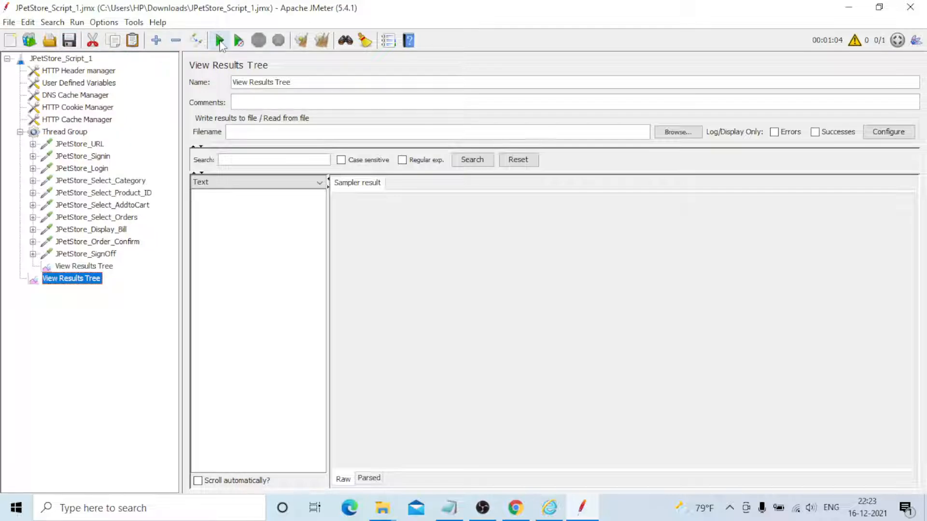
Run the test and examine the sampler results in the Thread Group's View Results Tree, including the JPetStore_Login sub-results
left_click(220, 41)
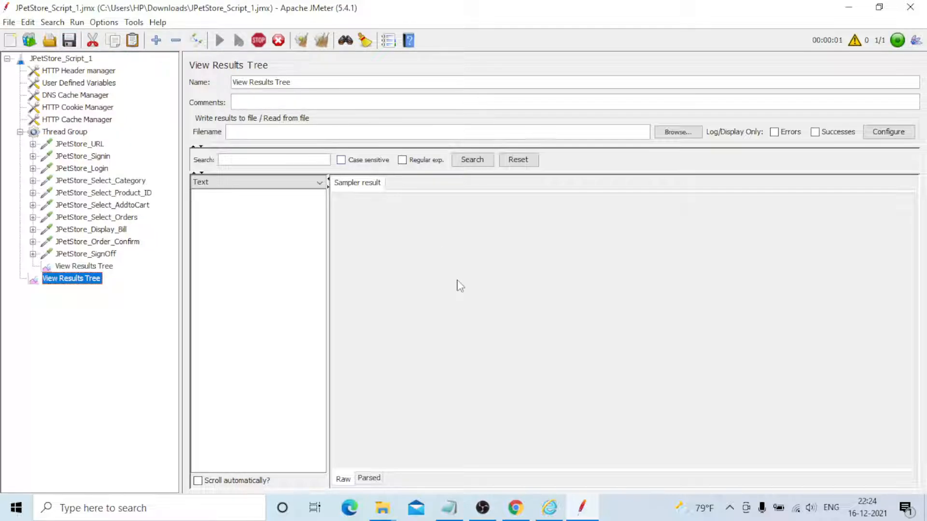
left_click(62, 132)
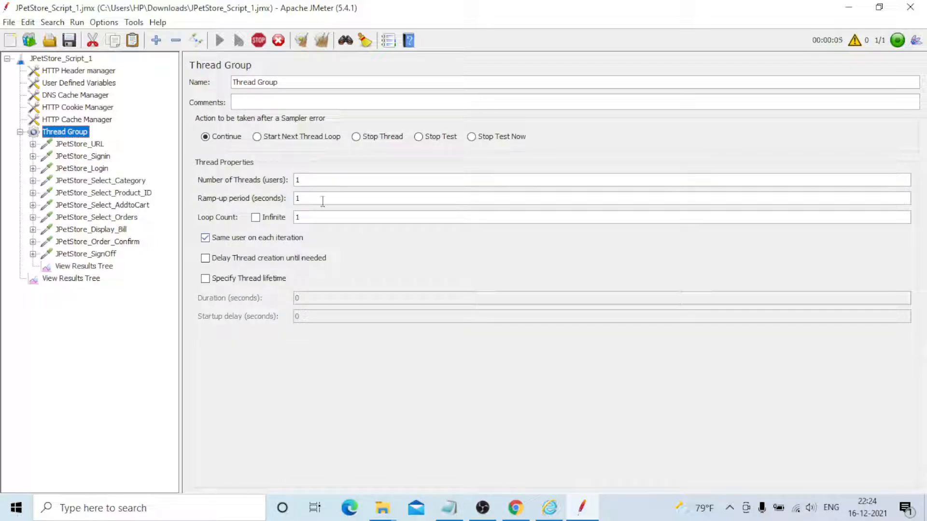
left_click(80, 267)
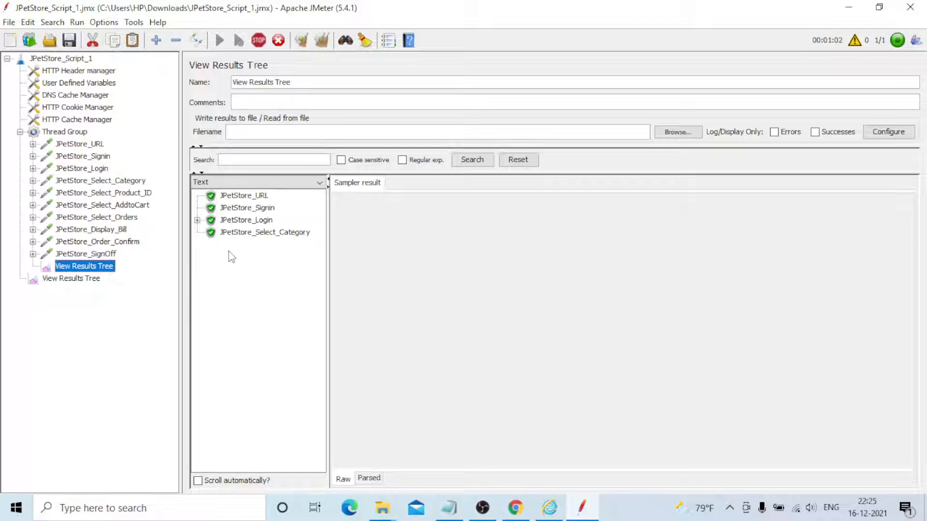
left_click(197, 220)
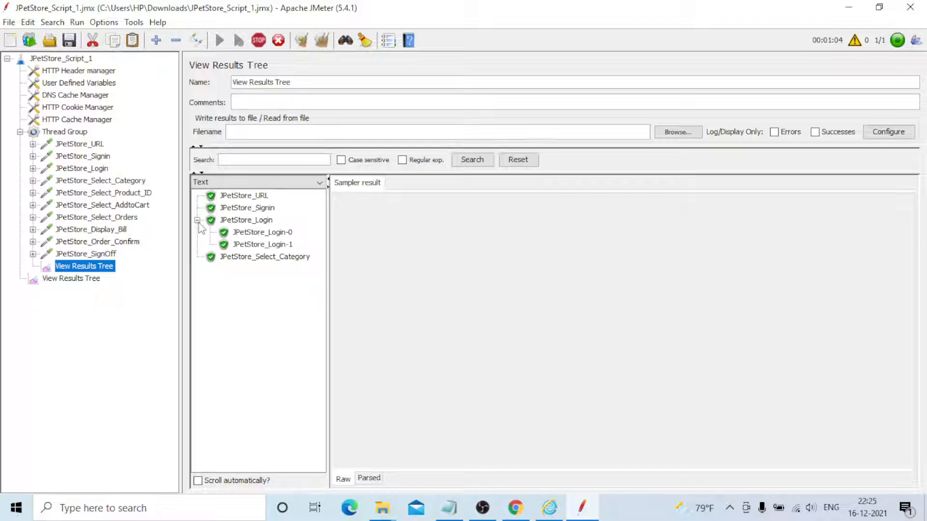
left_click(197, 220)
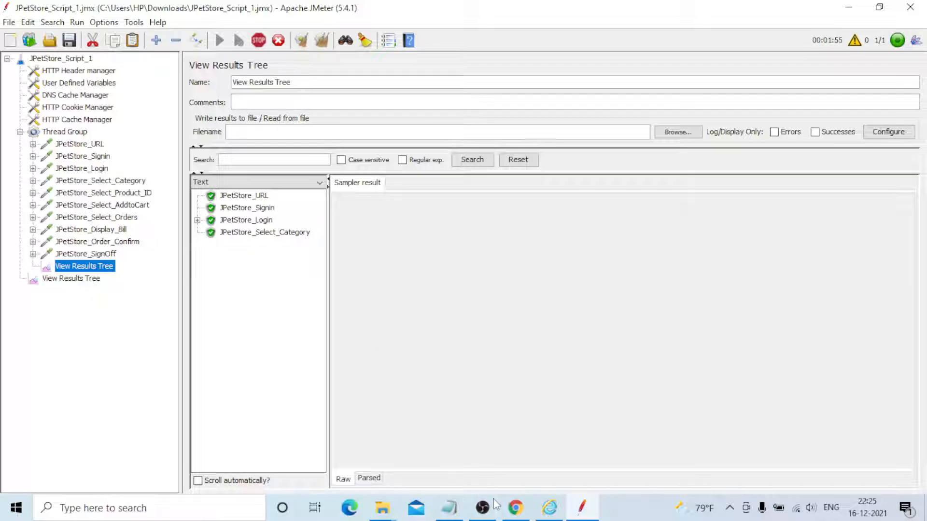
Switch to Chrome, reload the JPetStore Demo catalog page to check that the site responds, and return to JMeter
mouse_move(516, 510)
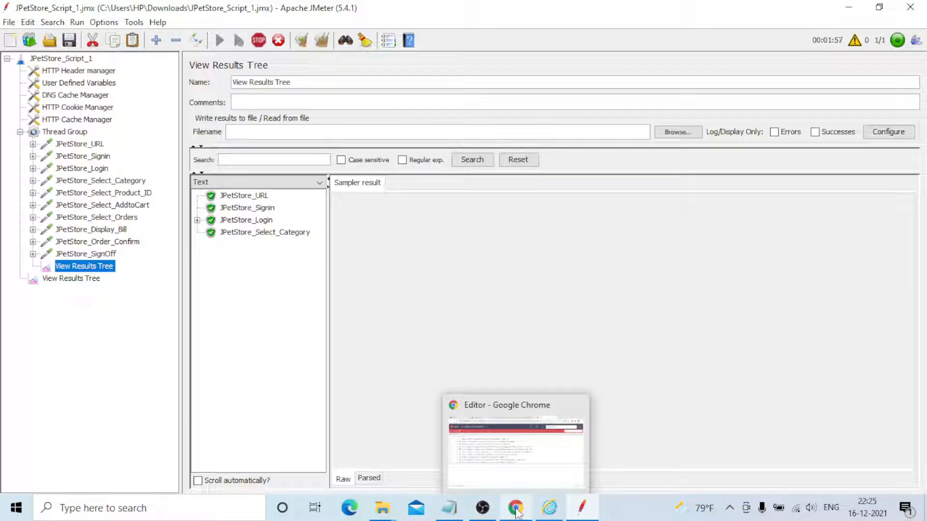
left_click(519, 461)
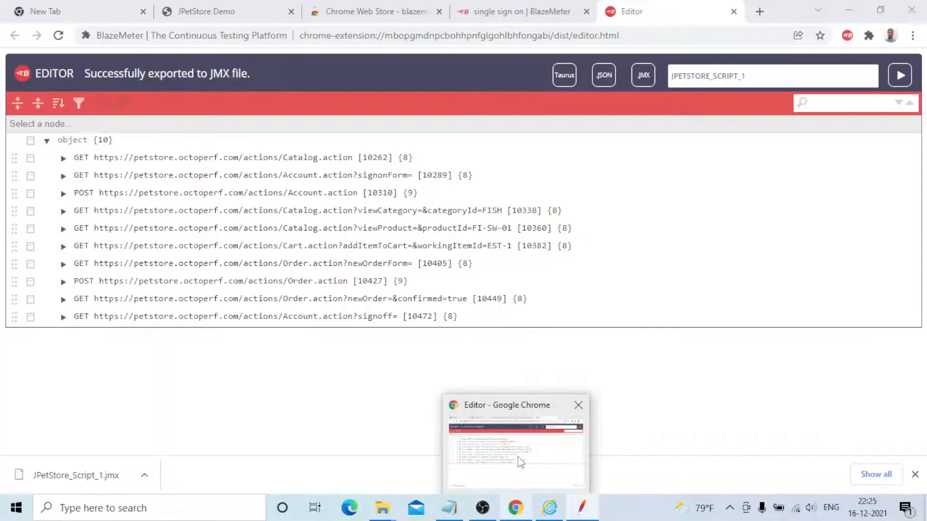
left_click(242, 11)
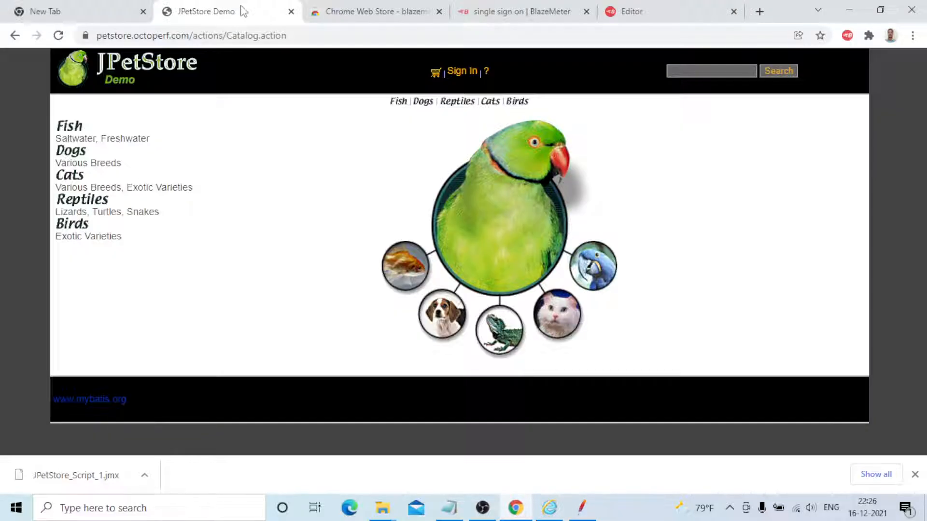
left_click(227, 34)
key("Return")
left_click(582, 507)
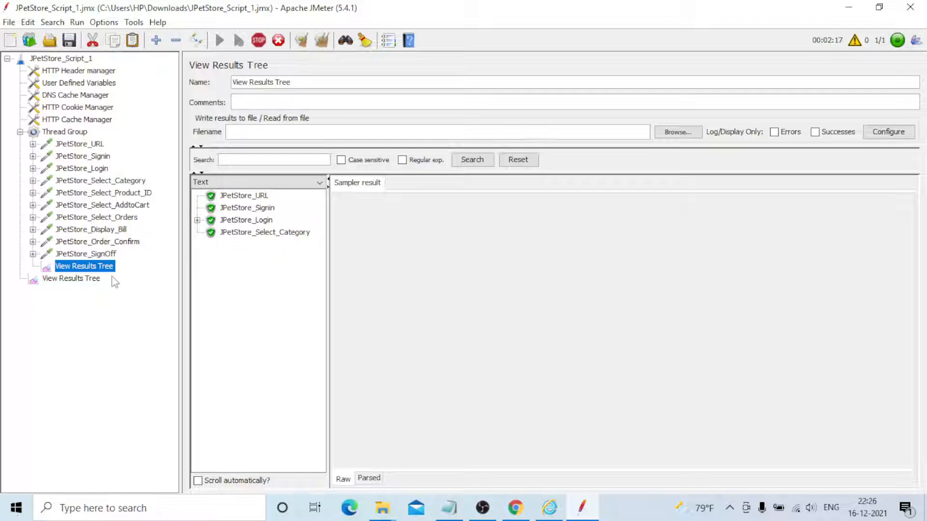
Compare the run results in the test plan's View Results Tree with those in the Thread Group's View Results Tree
left_click(95, 280)
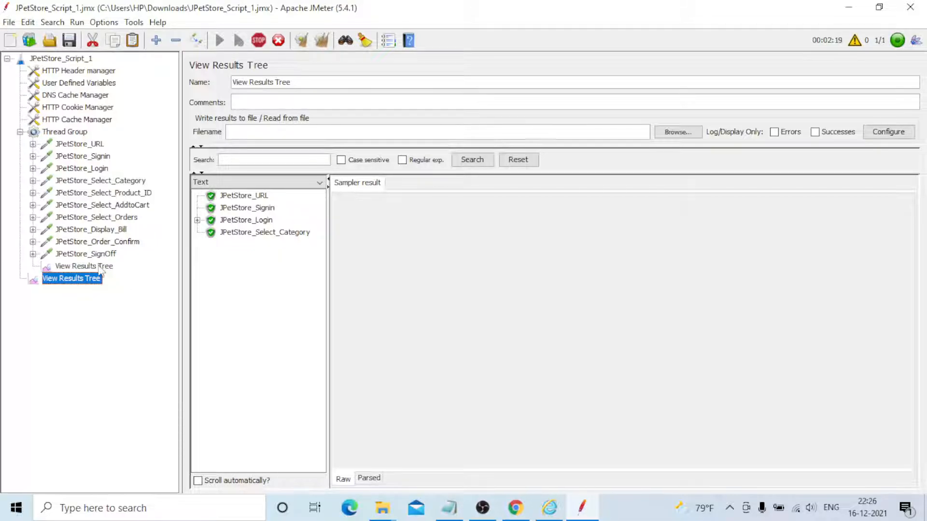
left_click(99, 267)
left_click(82, 280)
left_click(83, 267)
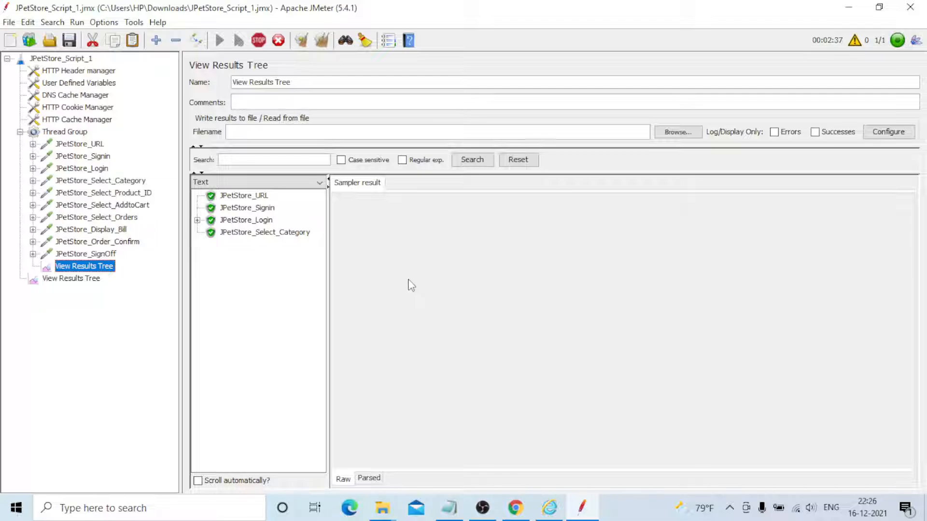
Connect the computer to the MG GATE 1F1 Wi-Fi network with automatic connection enabled
left_click(798, 511)
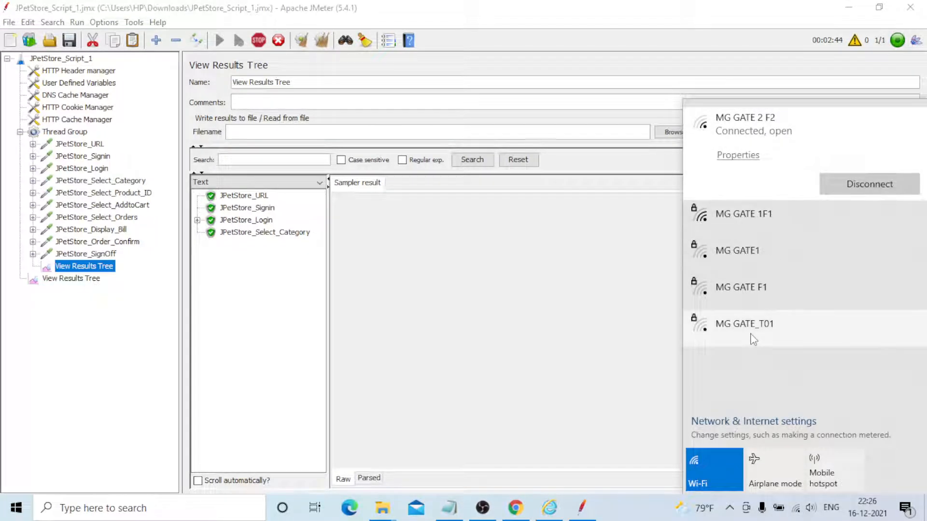
left_click(777, 230)
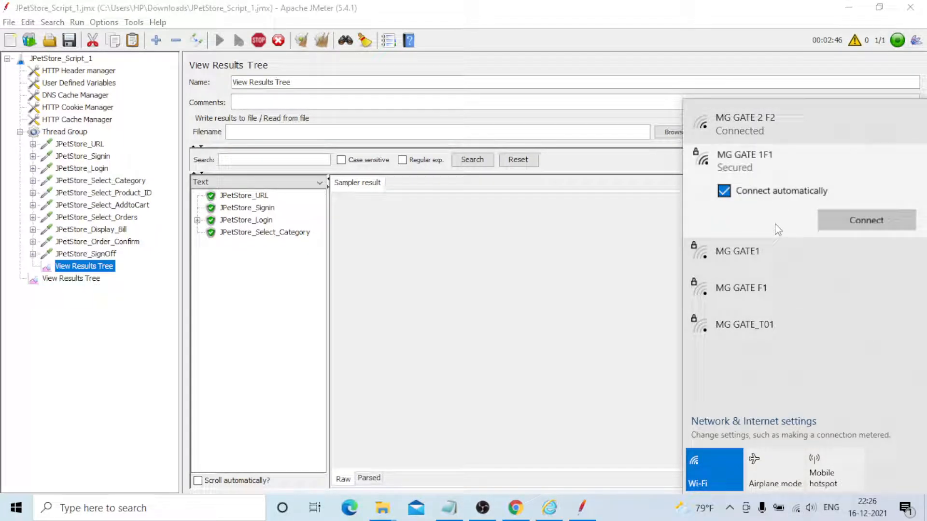
left_click(840, 221)
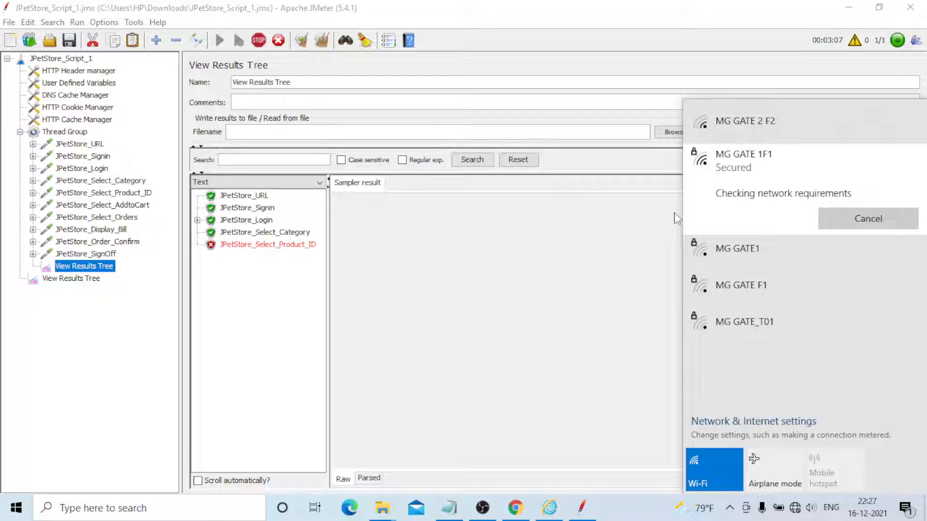
Check the JPetStore_Select_Product_ID sampler result and connect the computer to the MG GATE 2 F2 Wi-Fi network
left_click(267, 244)
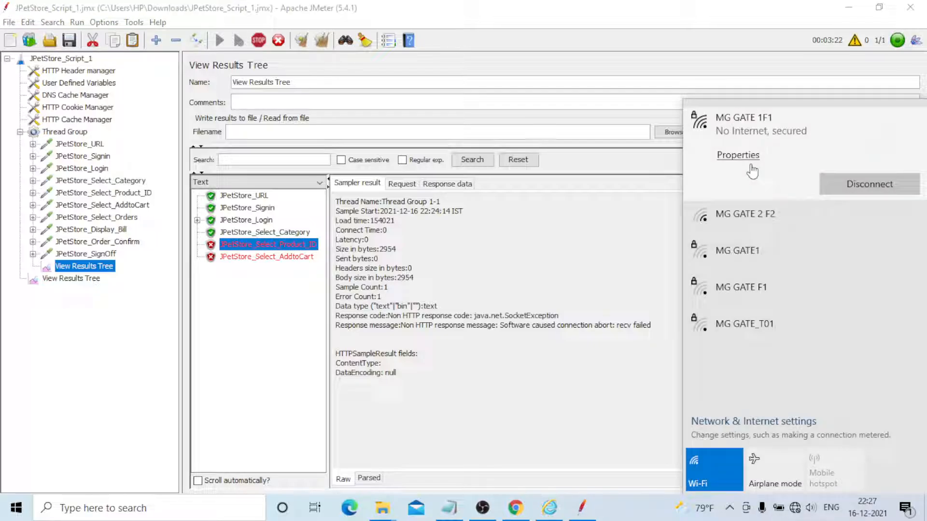
left_click(793, 233)
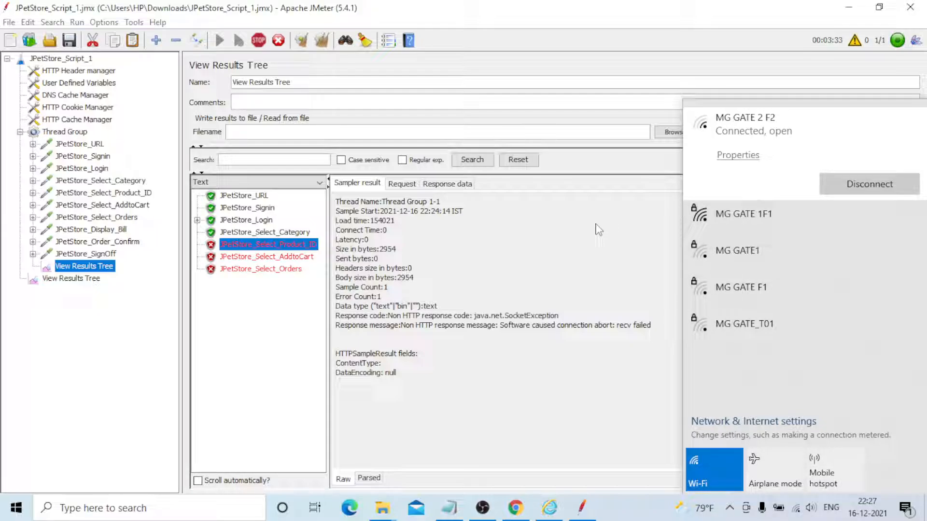
Examine the sampler results of JPetStore_Select_Orders, JPetStore_Order_Confirm, JPetStore_SignOff and JPetStore_Select_AddtoCart for response codes and error messages
left_click(260, 269)
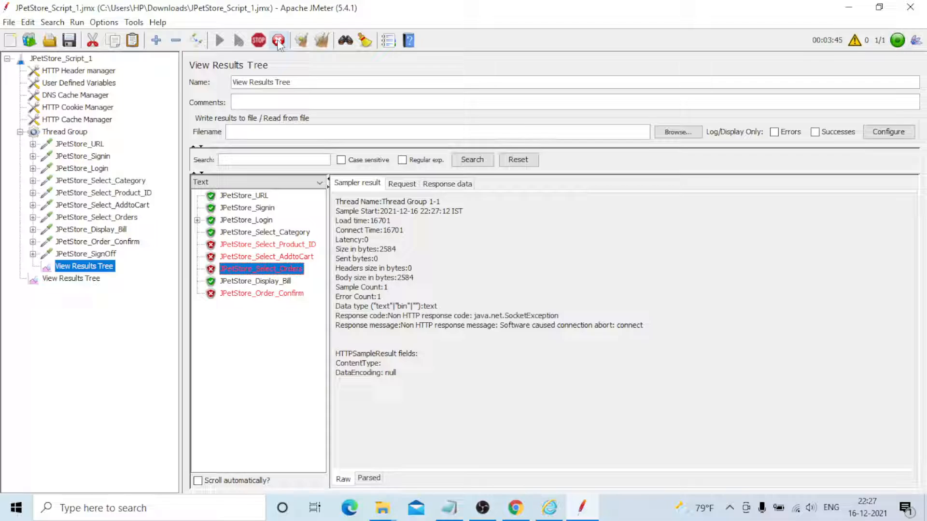
left_click(256, 294)
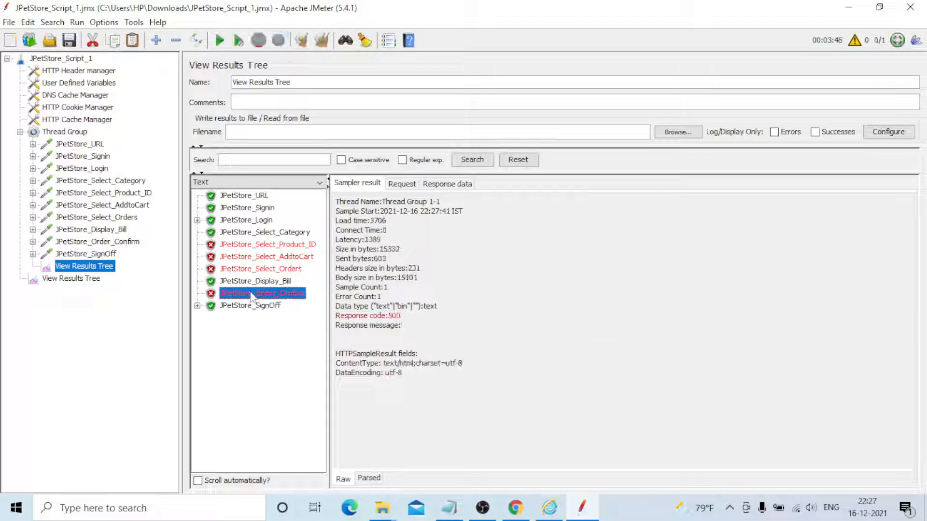
left_click(259, 307)
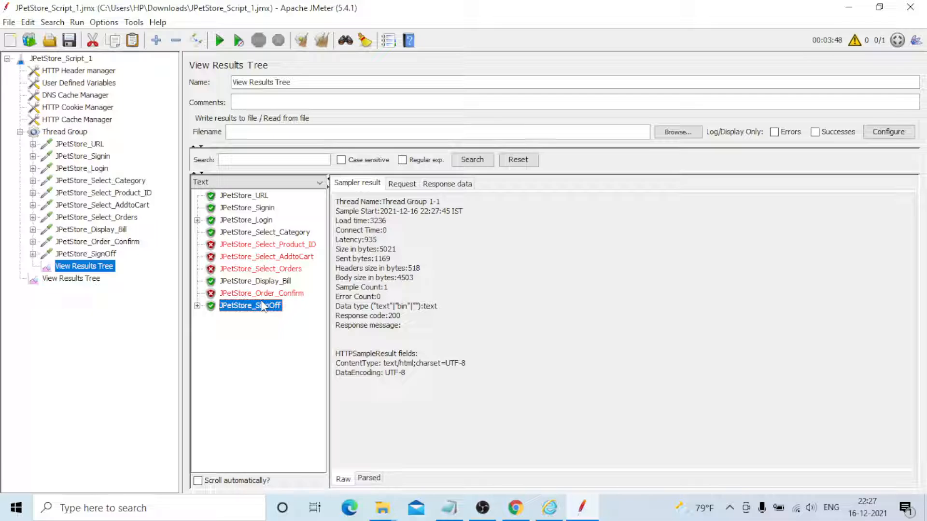
left_click(268, 269)
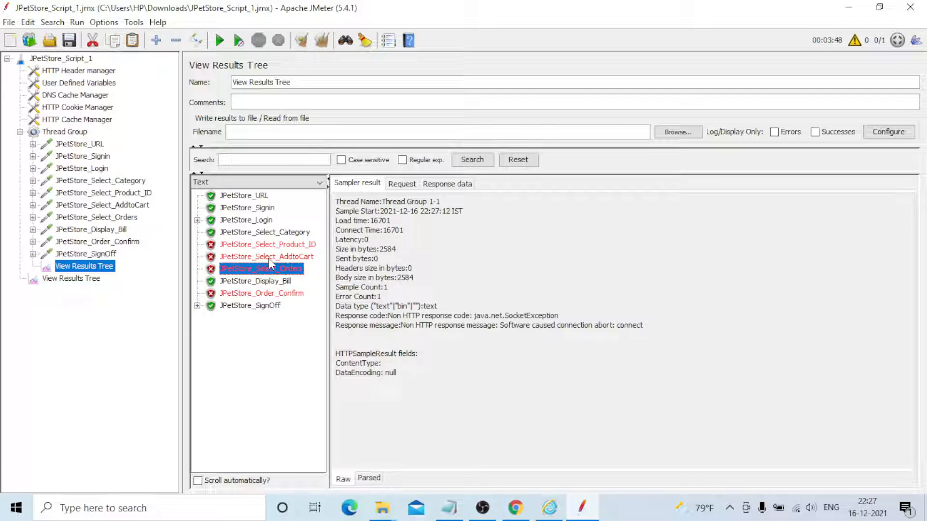
left_click(269, 258)
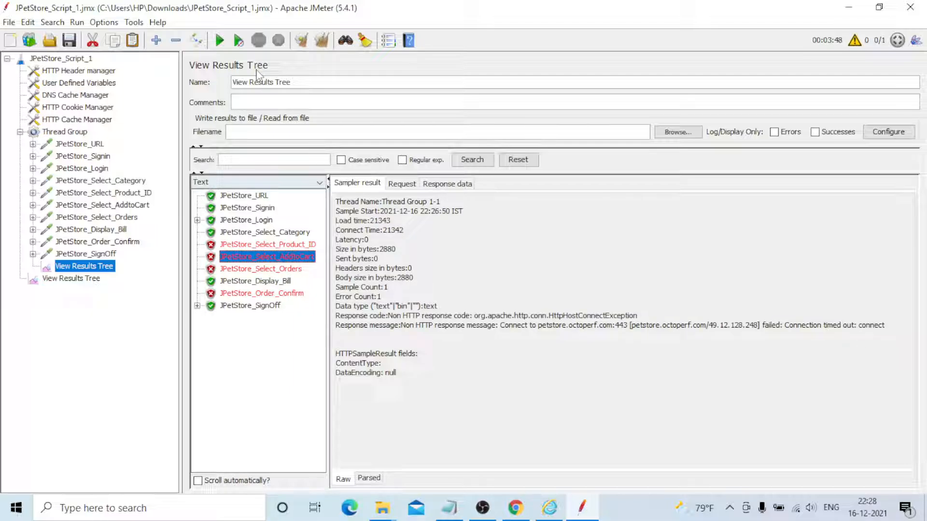
Clear all previous results, rerun the test, and examine the sampler result and request of JPetStore_URL
key("ctrl+e")
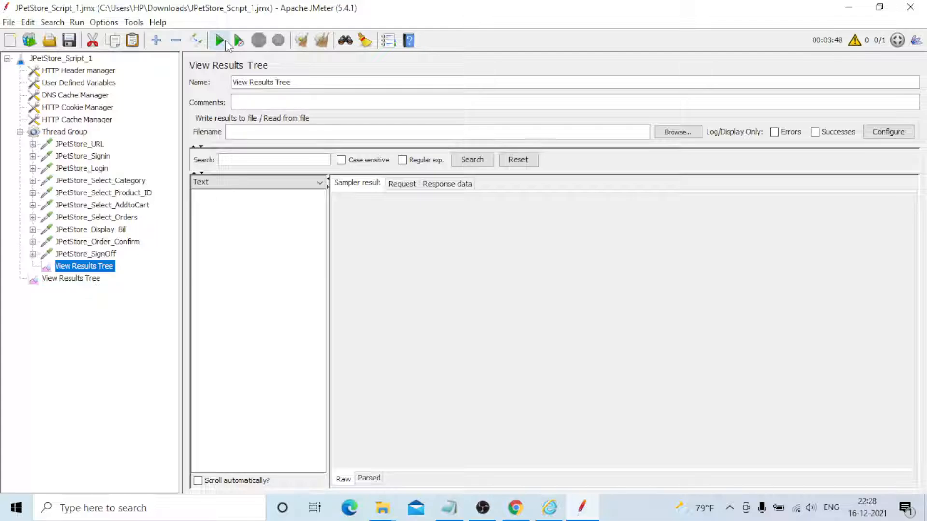
left_click(220, 41)
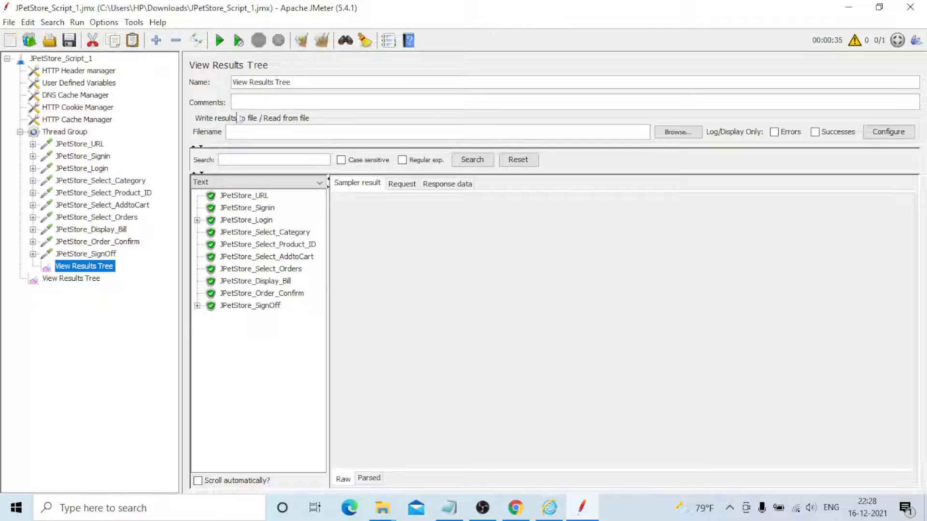
left_click(240, 195)
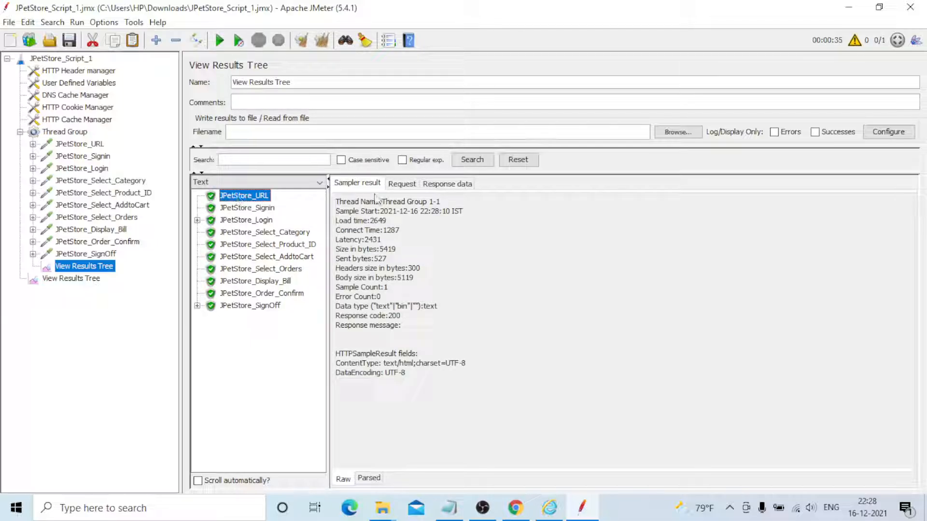
left_click(405, 185)
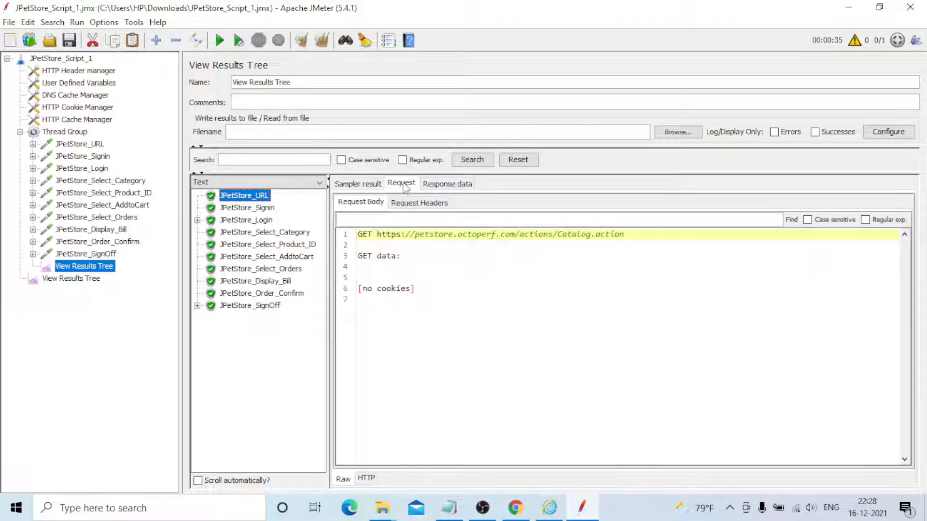
left_click(378, 186)
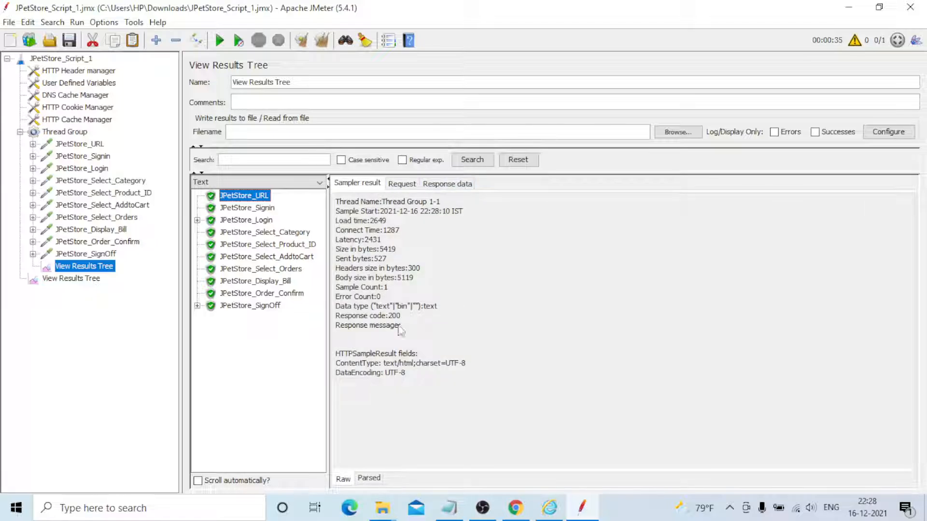
Check the sampler results of all remaining requests one by one, from JPetStore_Signin to JPetStore_SignOff
left_click(250, 211)
left_click(249, 221)
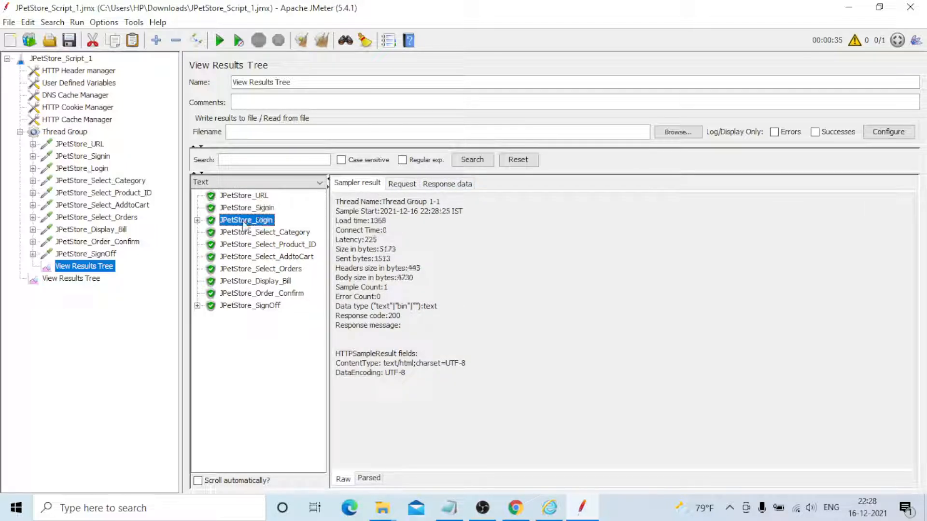
left_click(245, 232)
left_click(245, 245)
left_click(243, 257)
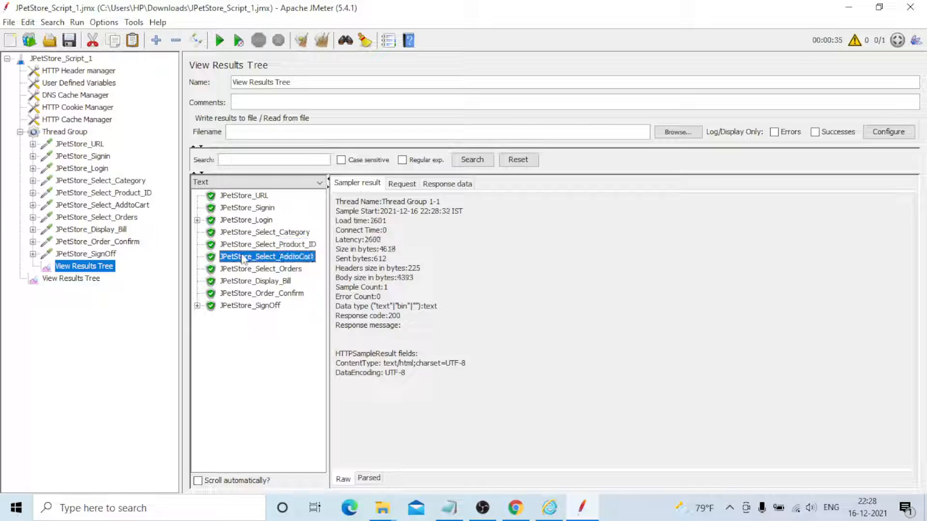
left_click(242, 269)
left_click(242, 282)
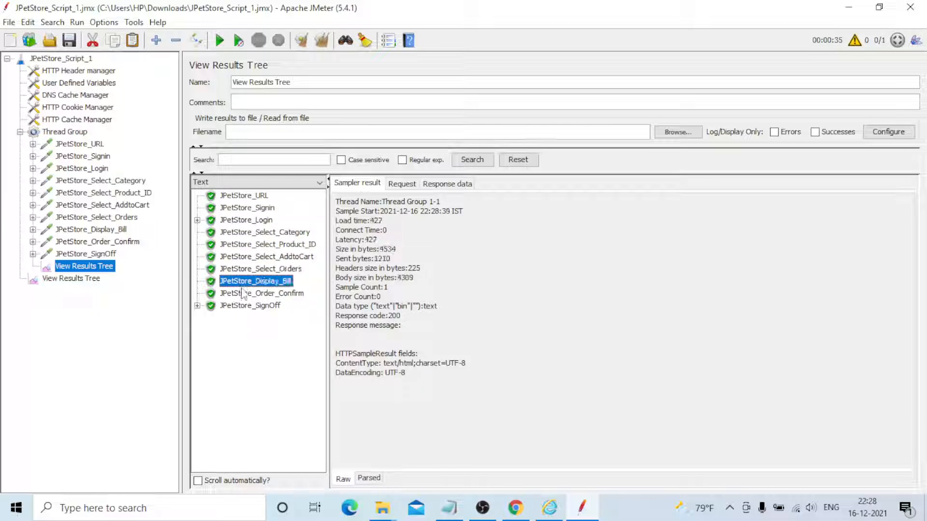
left_click(243, 294)
left_click(243, 306)
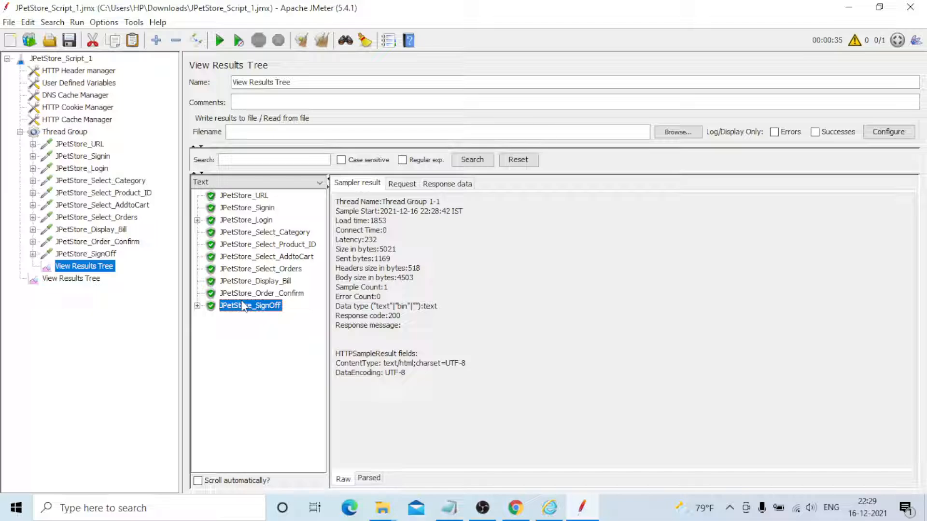
Review the full response body of the JPetStore_SignOff request
left_click(449, 185)
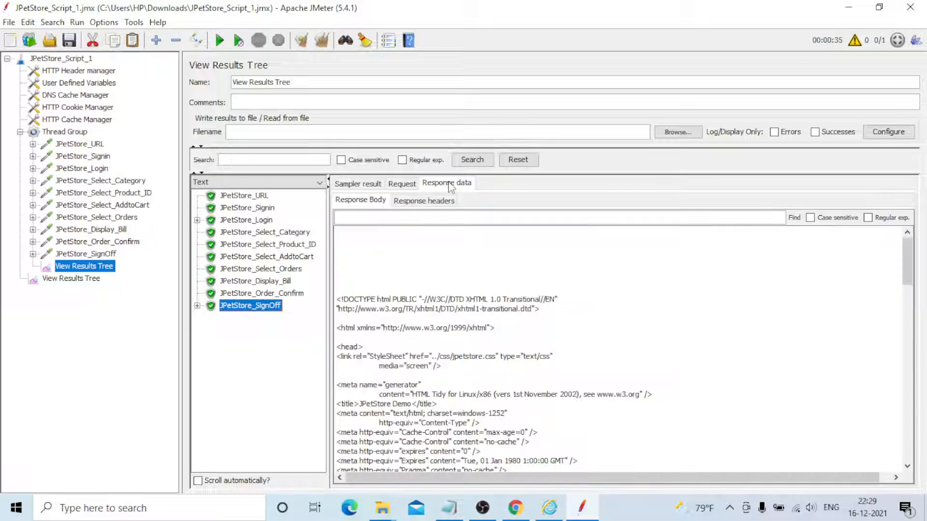
scroll(502, 289, "down", 5)
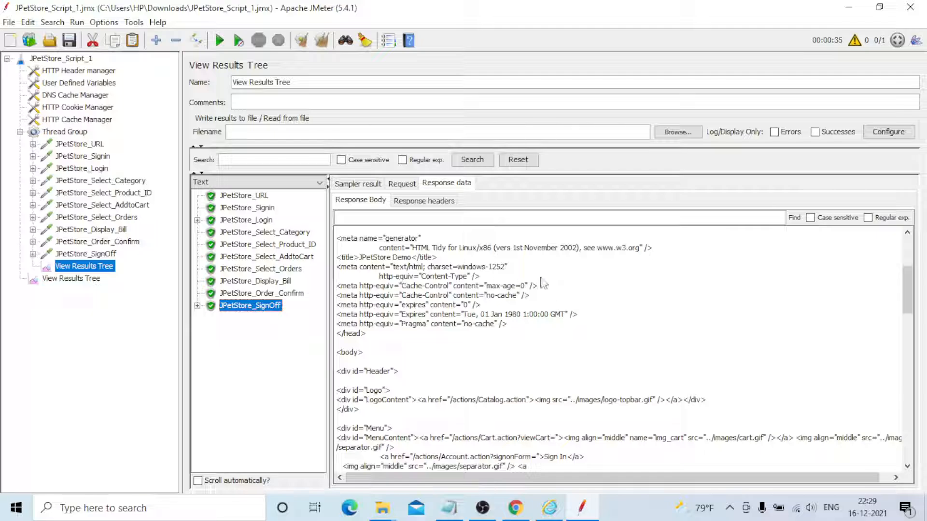
scroll(543, 284, "down", 8)
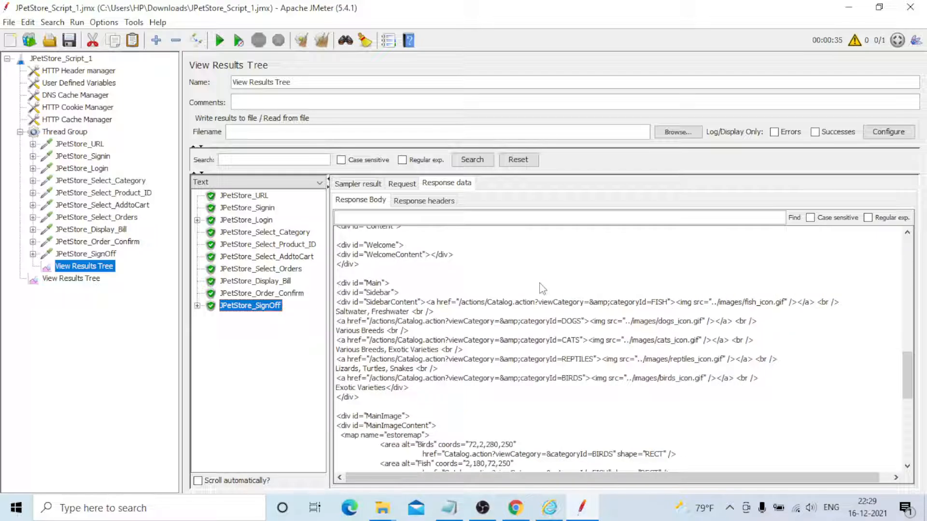
scroll(542, 288, "down", 10)
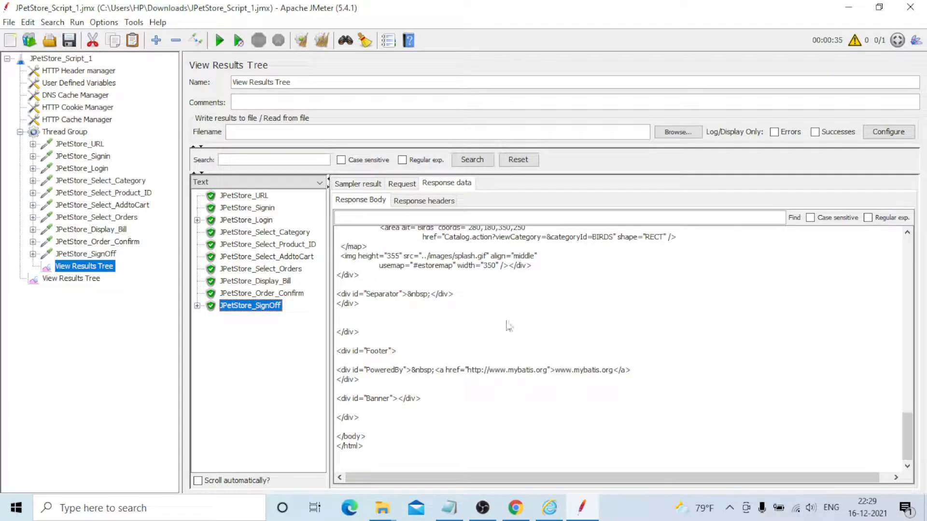
scroll(509, 326, "up", 20)
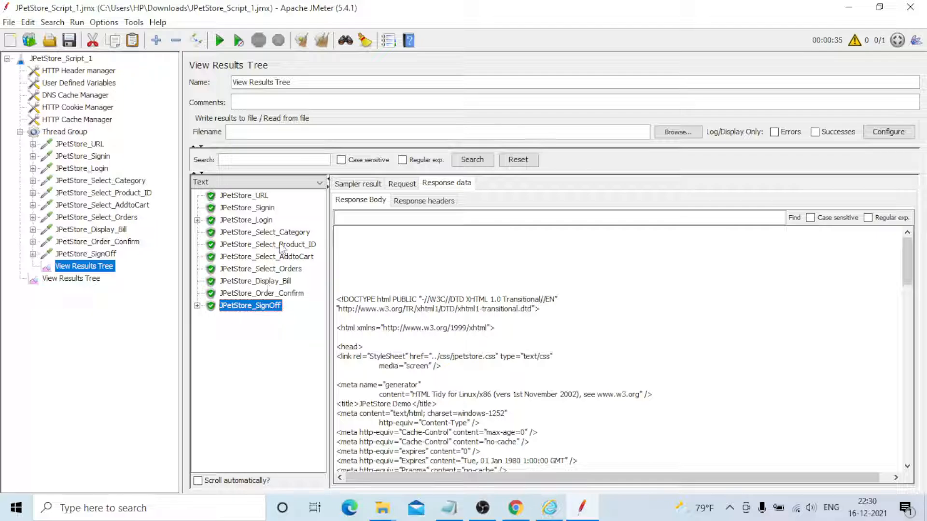
Switch to Chrome and review the recording controls of the BlazeMeter extension for JPETSTORE_SCRIPT_1, then dismiss its popup
left_click(514, 511)
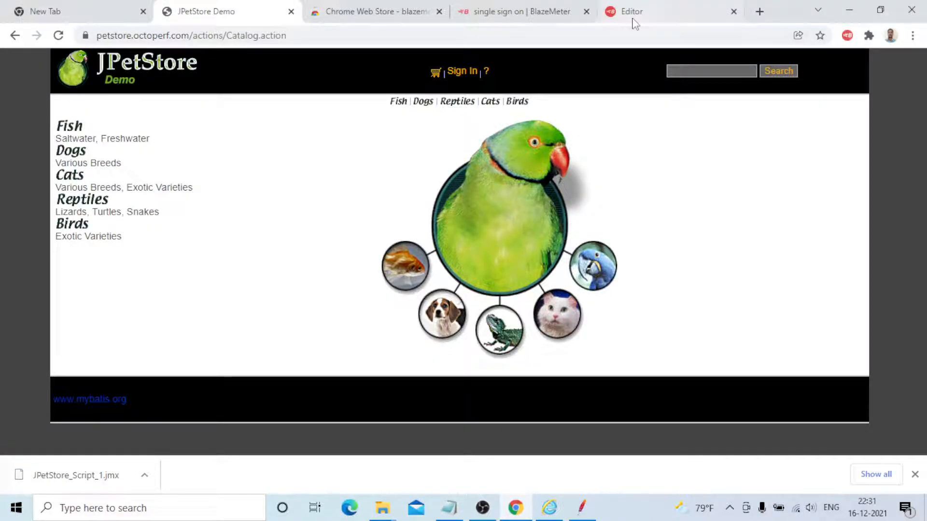
left_click(848, 36)
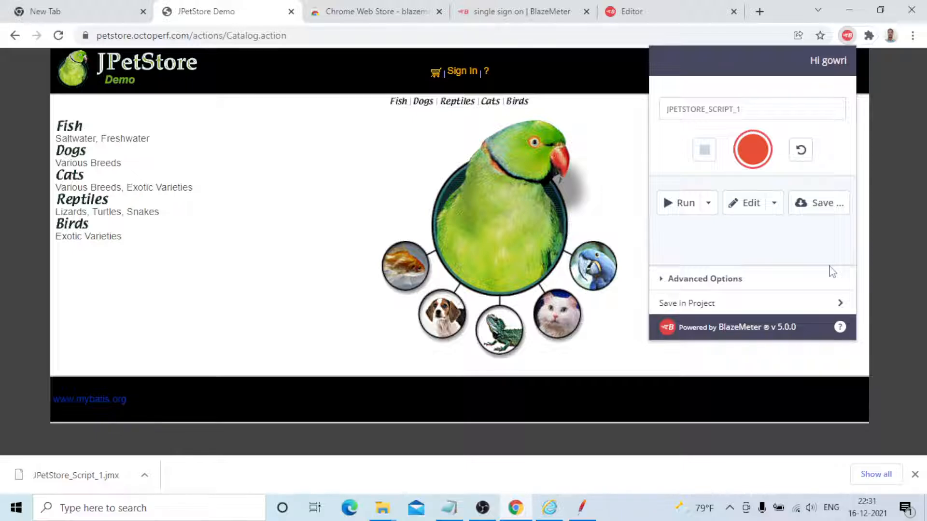
left_click(604, 155)
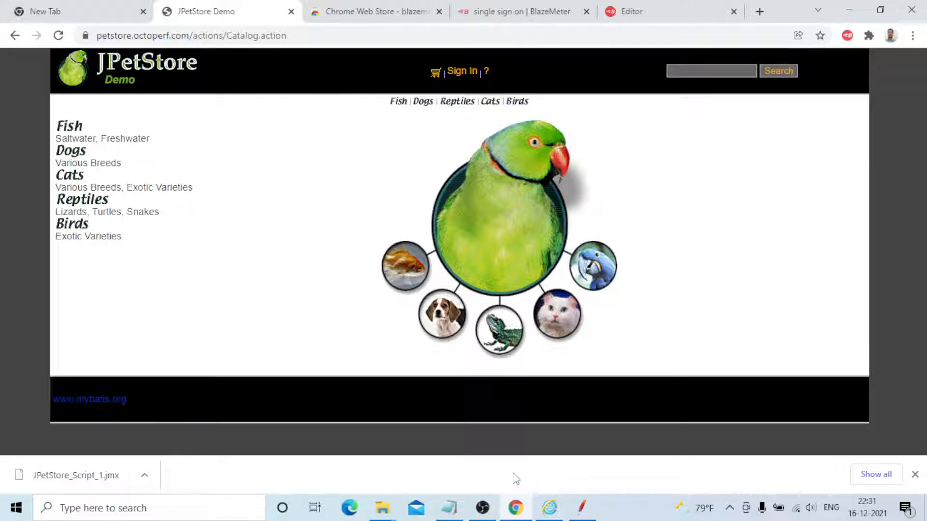
left_click(483, 507)
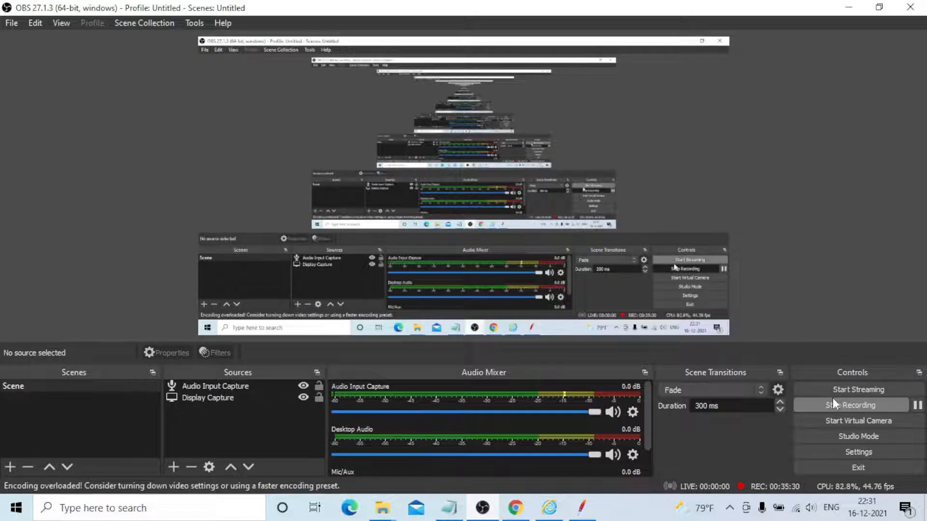